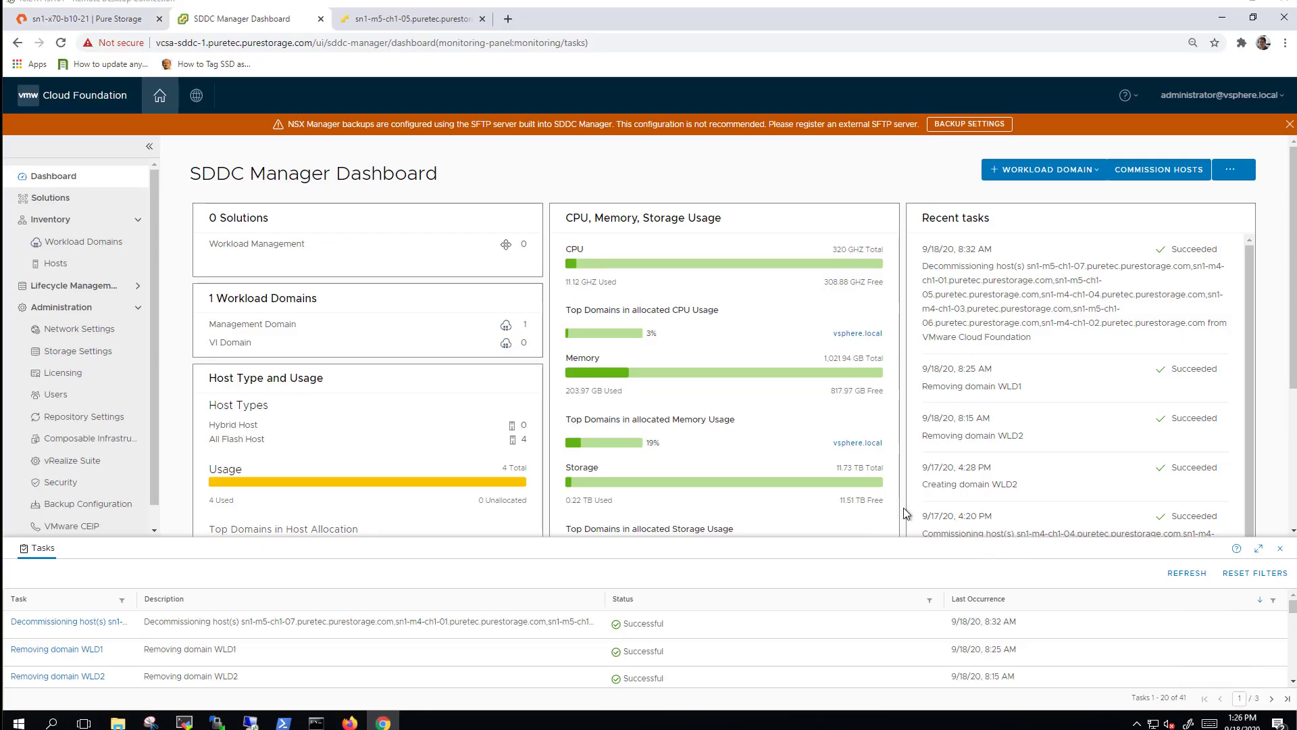
# Open Administration > Storage Settings and start a new VASA provider entry.
pyautogui.click(88, 349)
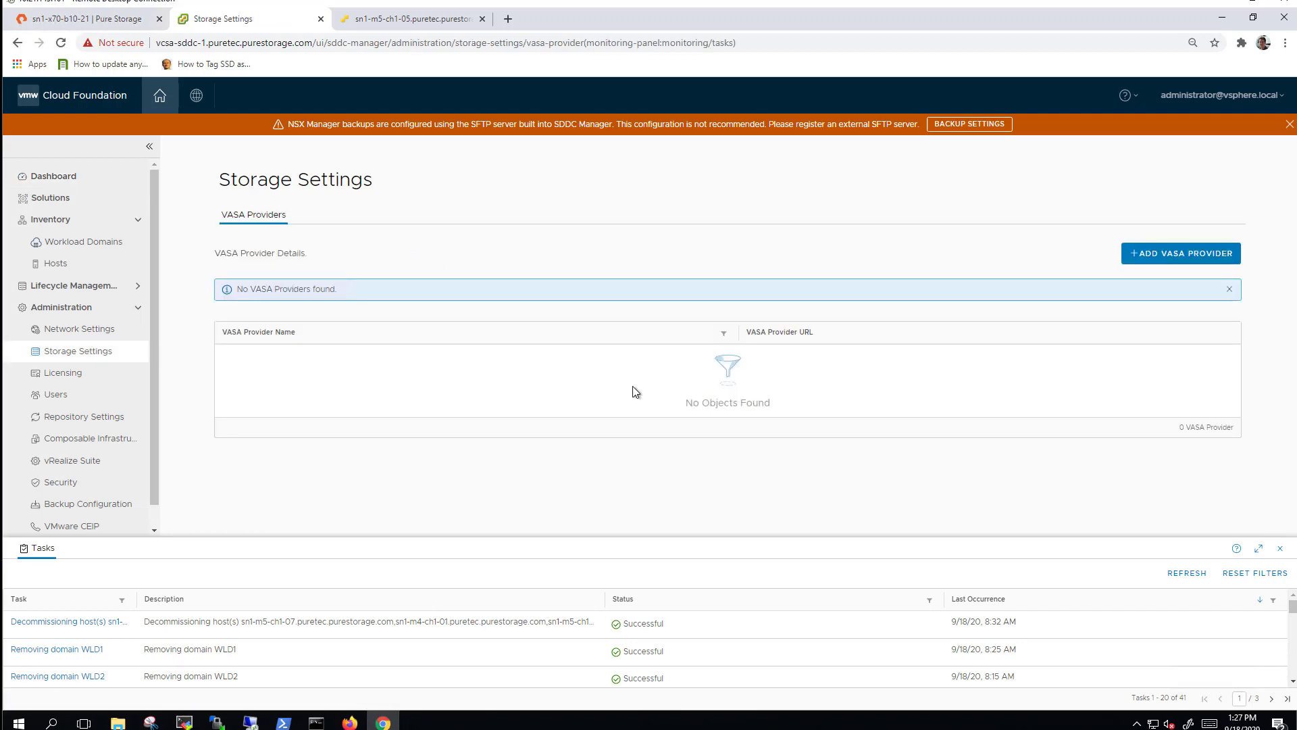
pyautogui.click(1159, 253)
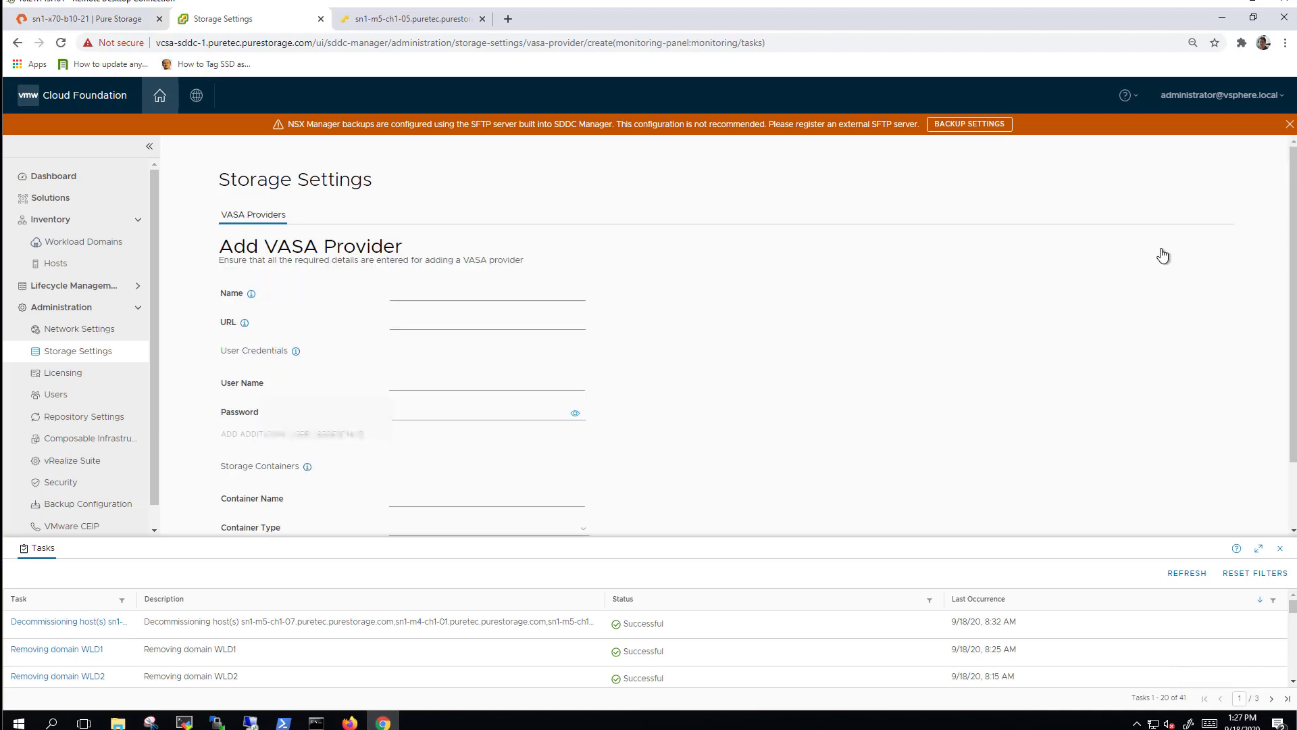
pyautogui.scroll(-2, 932, 290)
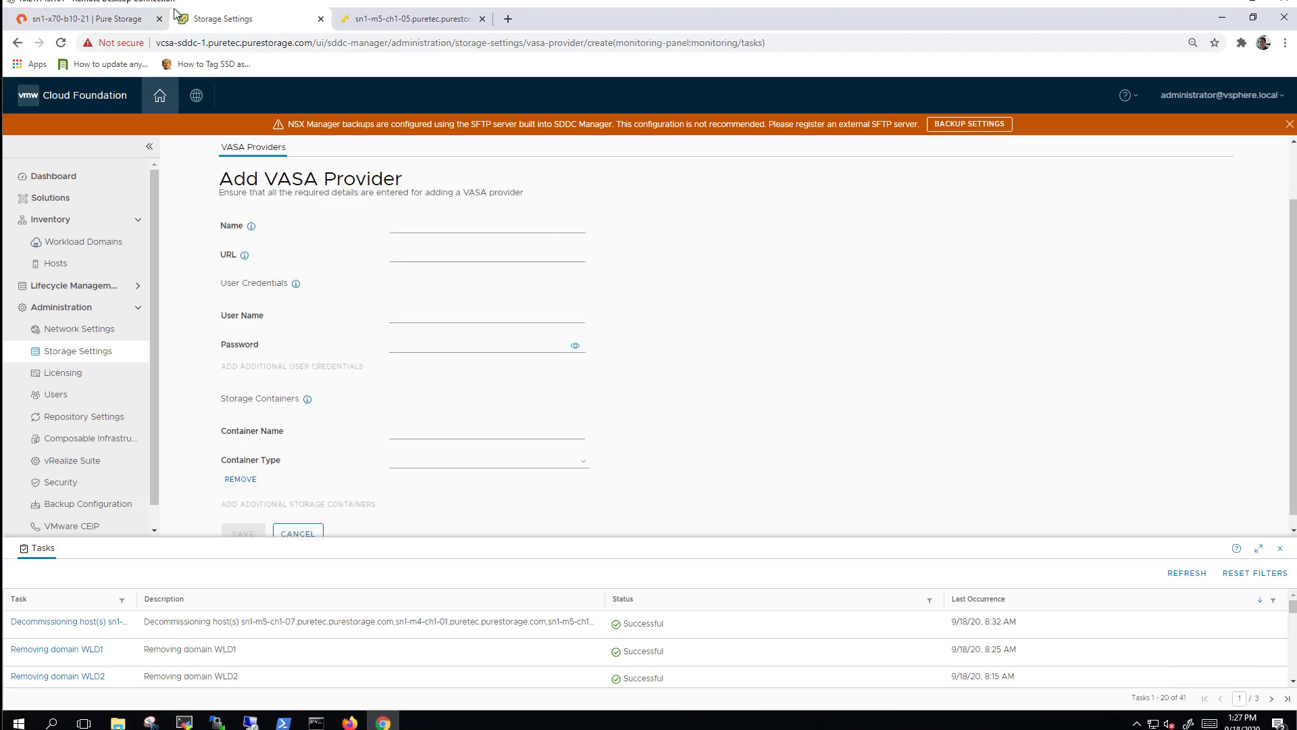
# Copy the ct0.eth0 management address 10.21.143.11 from Purity's Network settings.
pyautogui.click(95, 18)
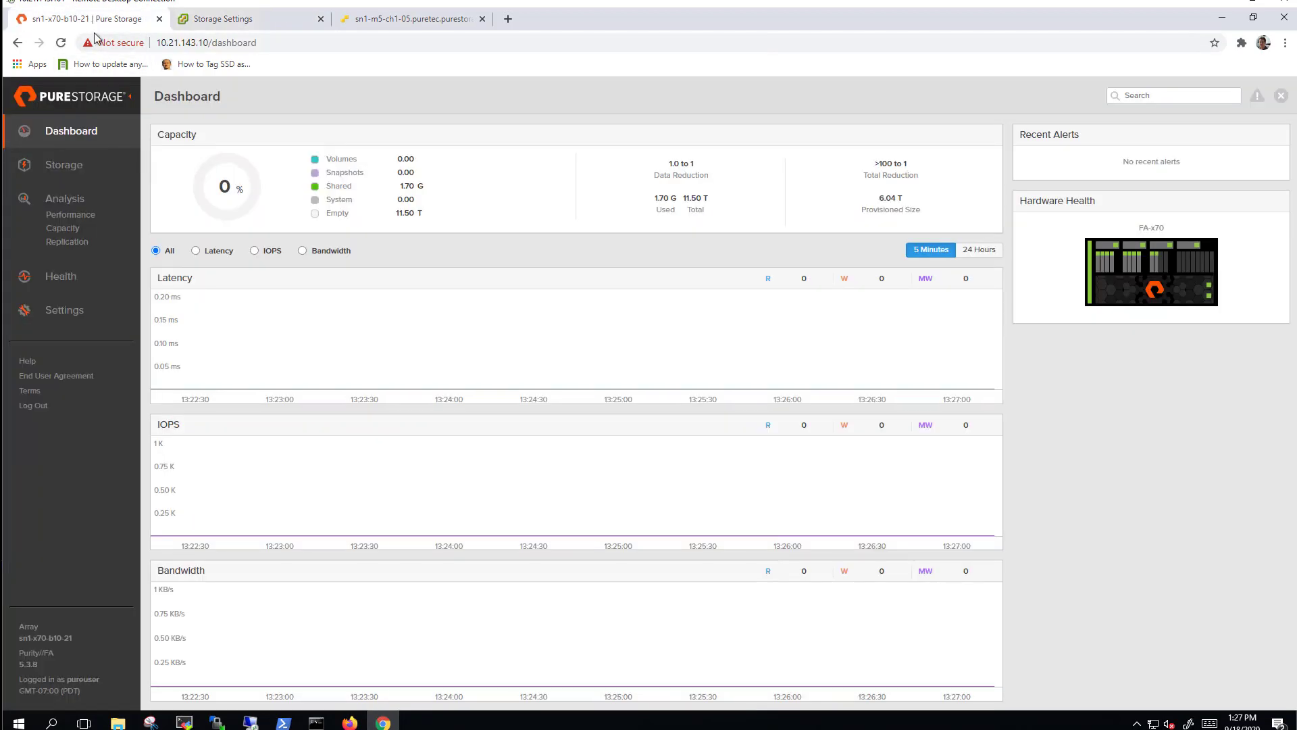
pyautogui.click(63, 308)
pyautogui.click(222, 134)
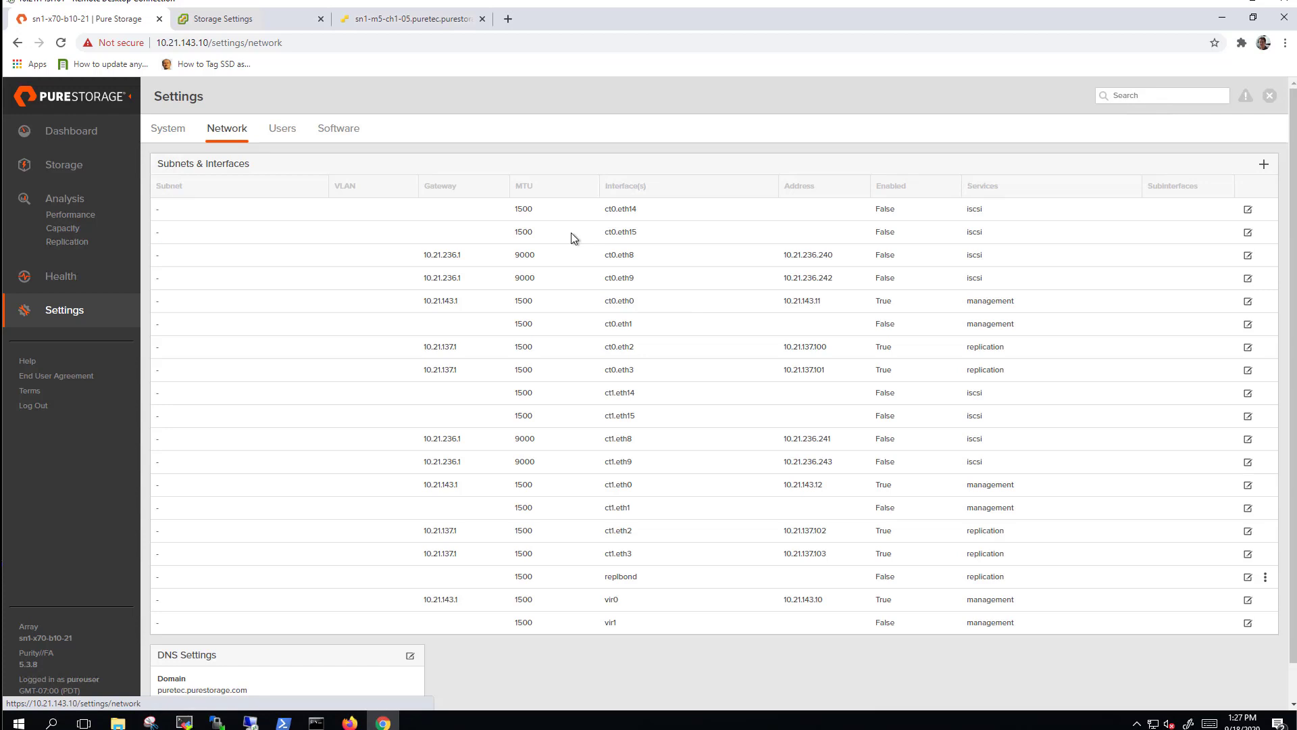
pyautogui.doubleClick(805, 301)
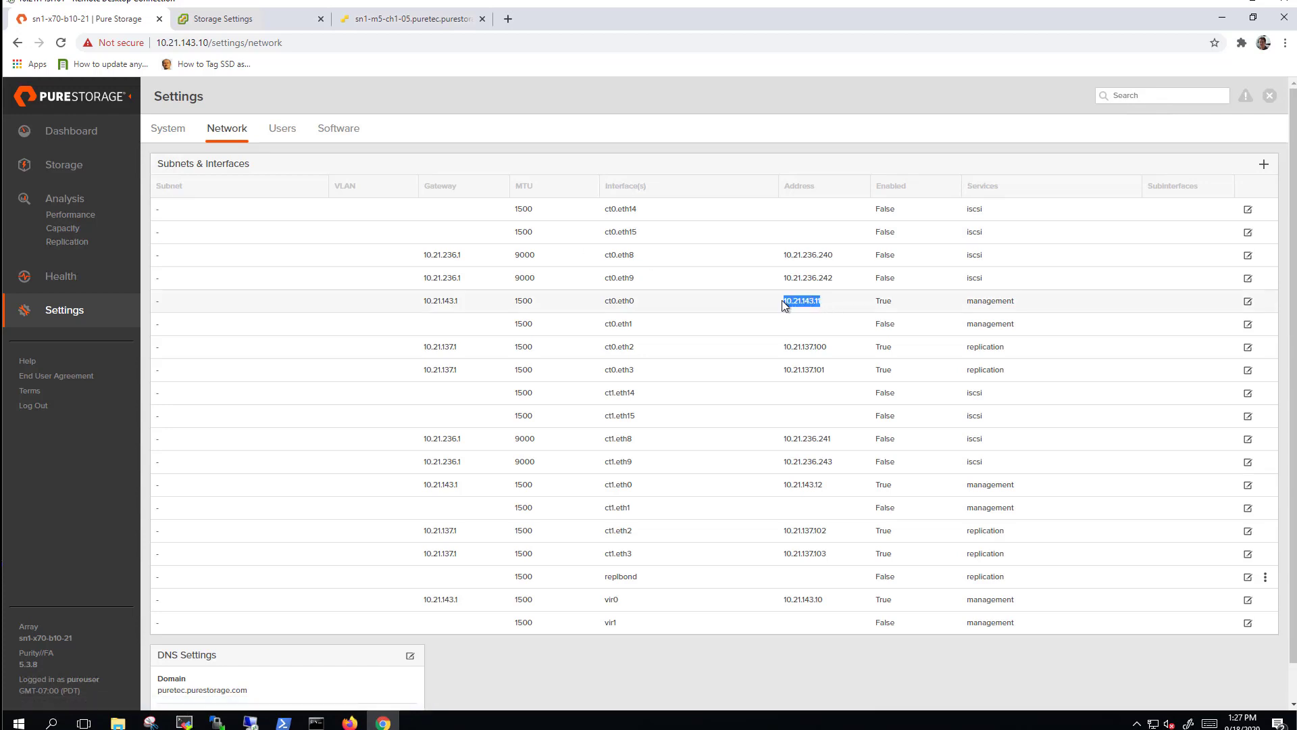
pyautogui.rightClick(795, 301)
pyautogui.click(810, 311)
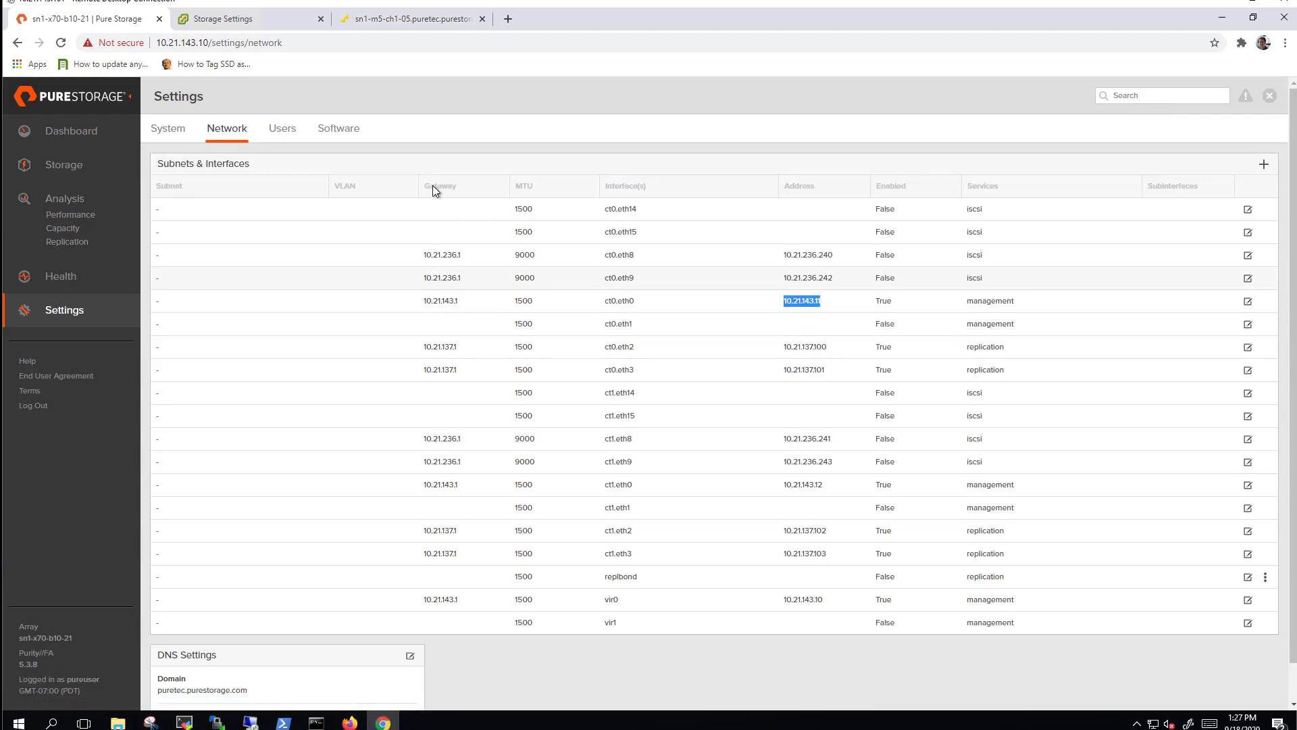
pyautogui.click(226, 18)
pyautogui.click(451, 258)
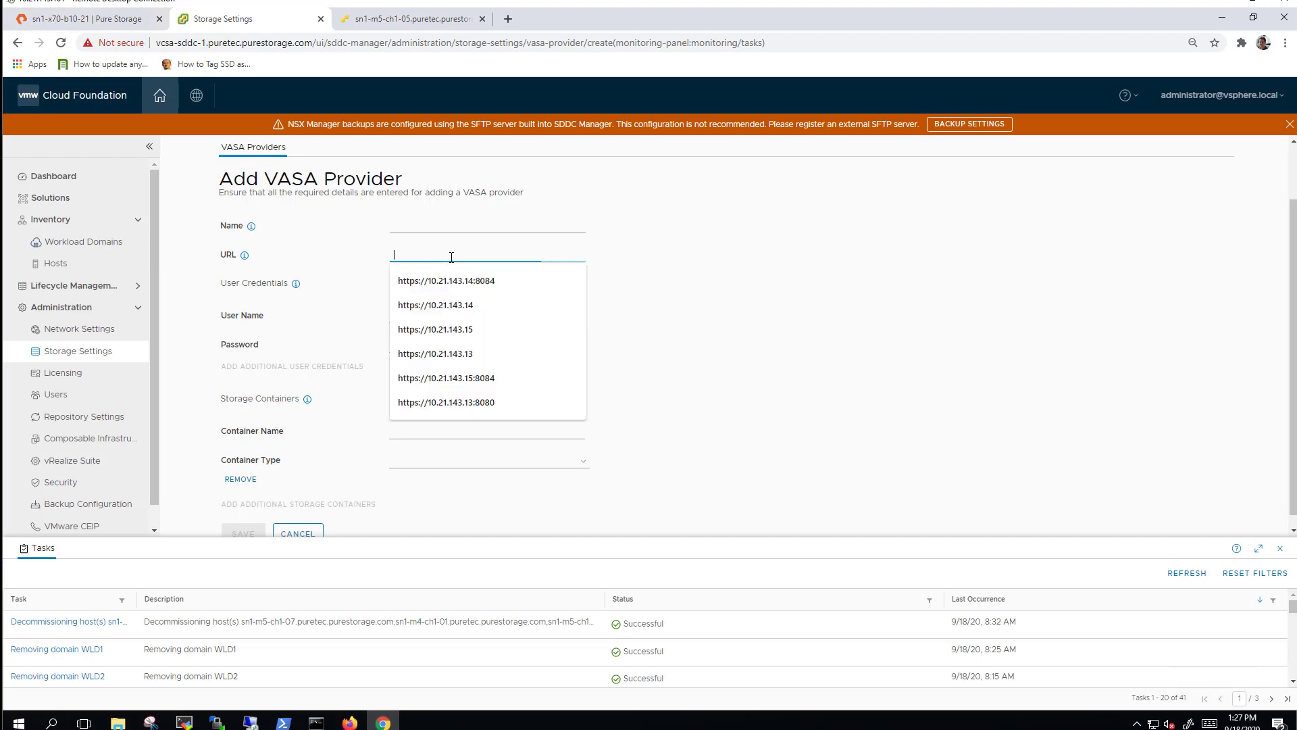
pyautogui.hotkey('ctrl', 'v')
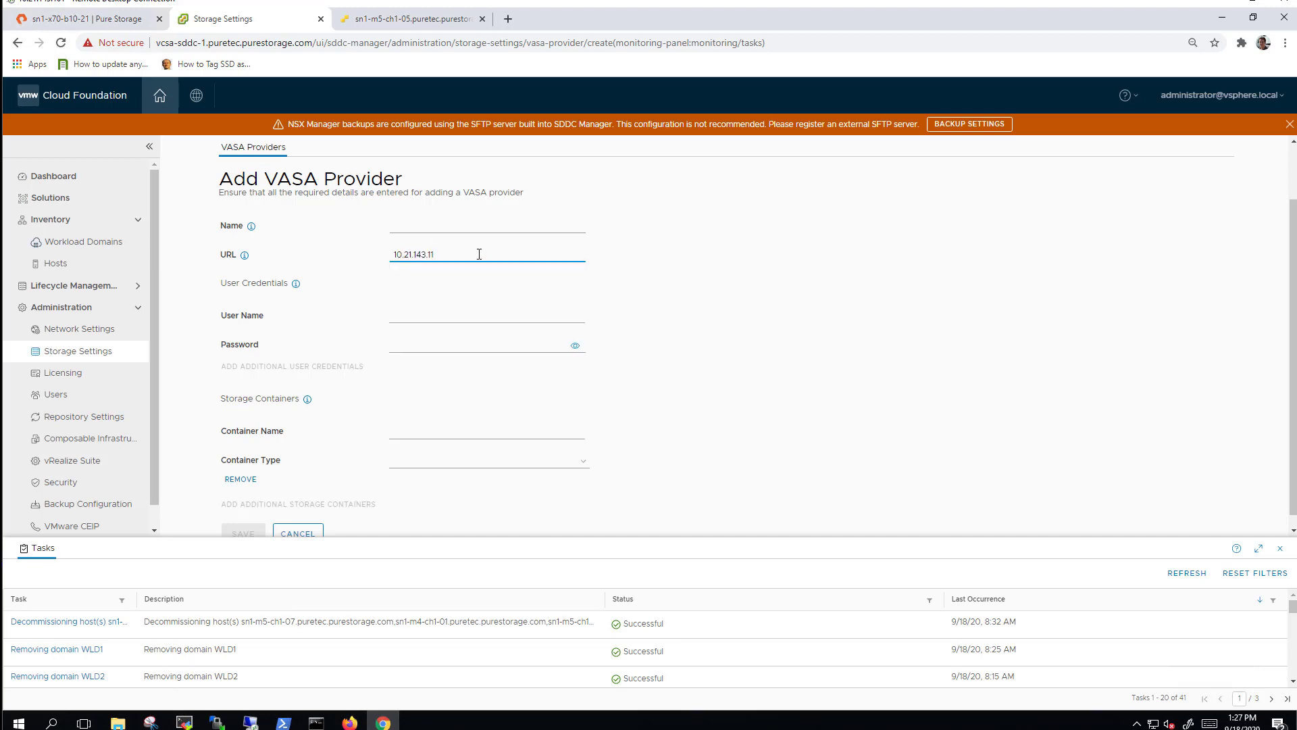
pyautogui.write('https://')
pyautogui.click(479, 254)
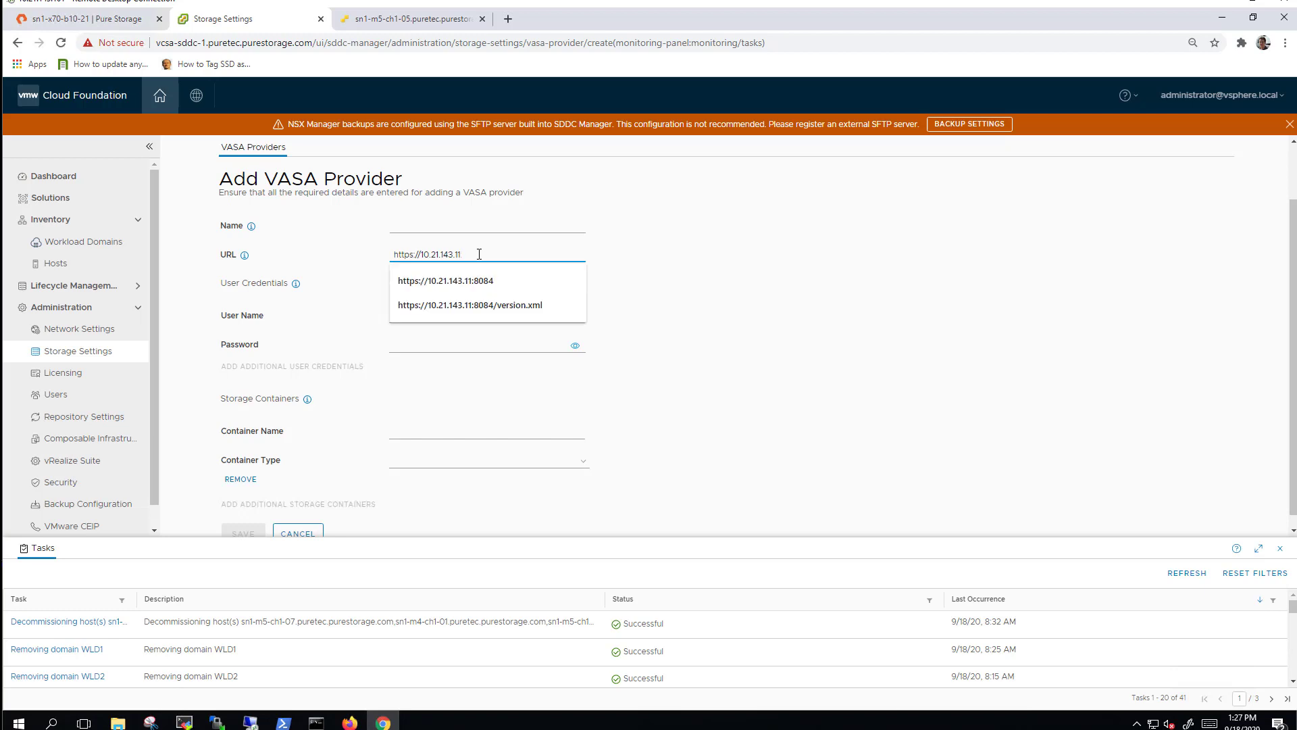
pyautogui.write(':')
pyautogui.press('Down')
pyautogui.press('Down')
pyautogui.press('Return')
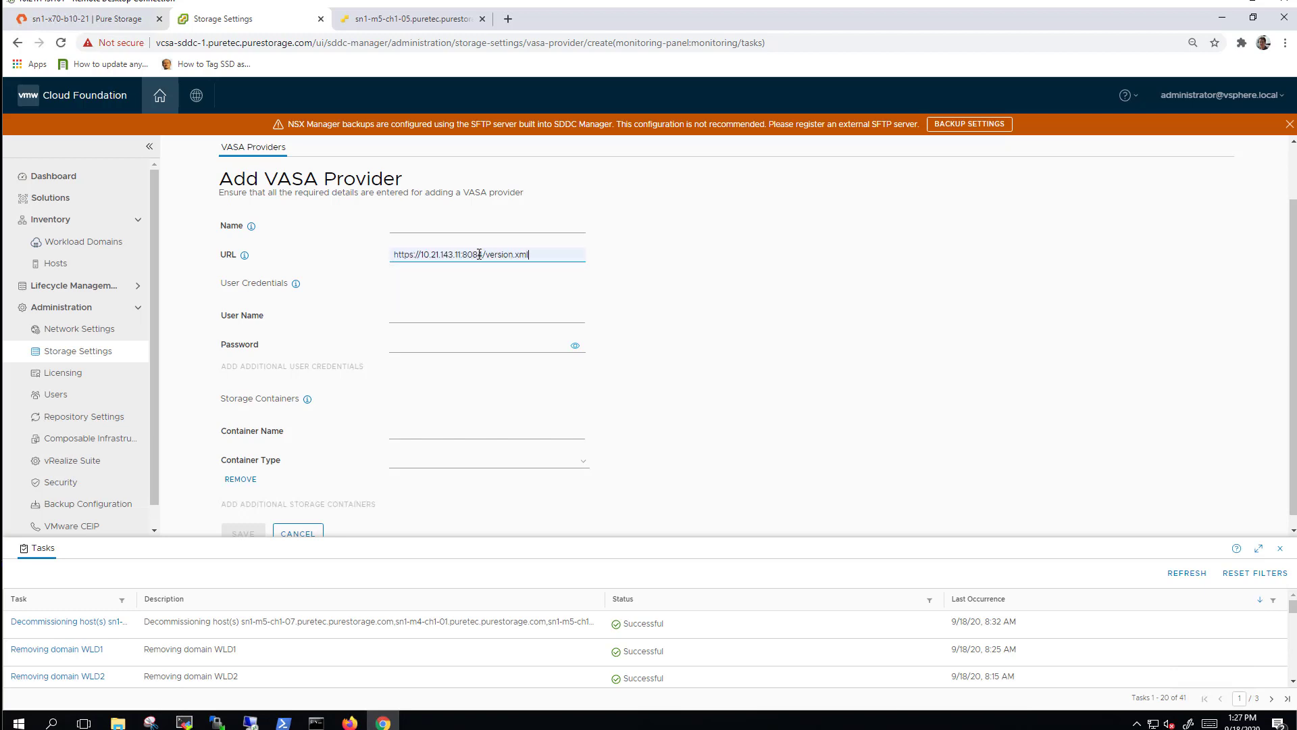
pyautogui.moveTo(536, 254); pyautogui.dragTo(420, 254)
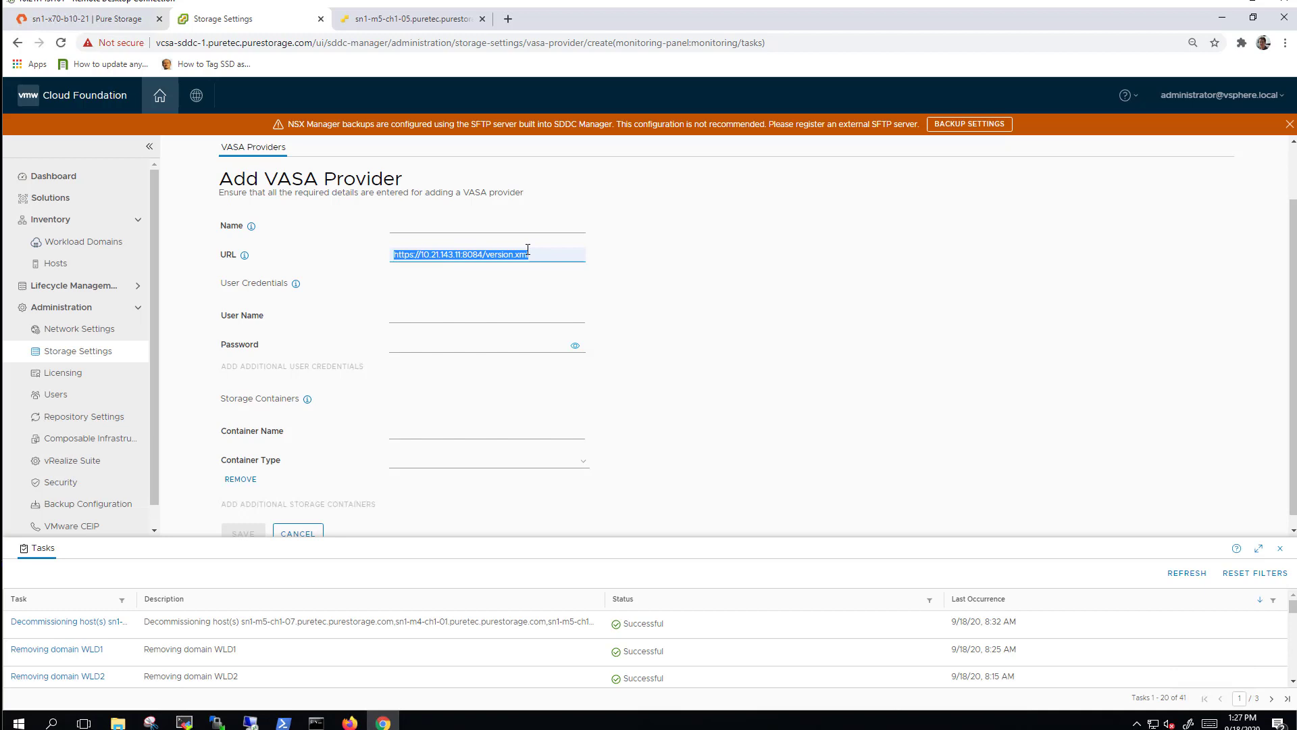
pyautogui.click(473, 226)
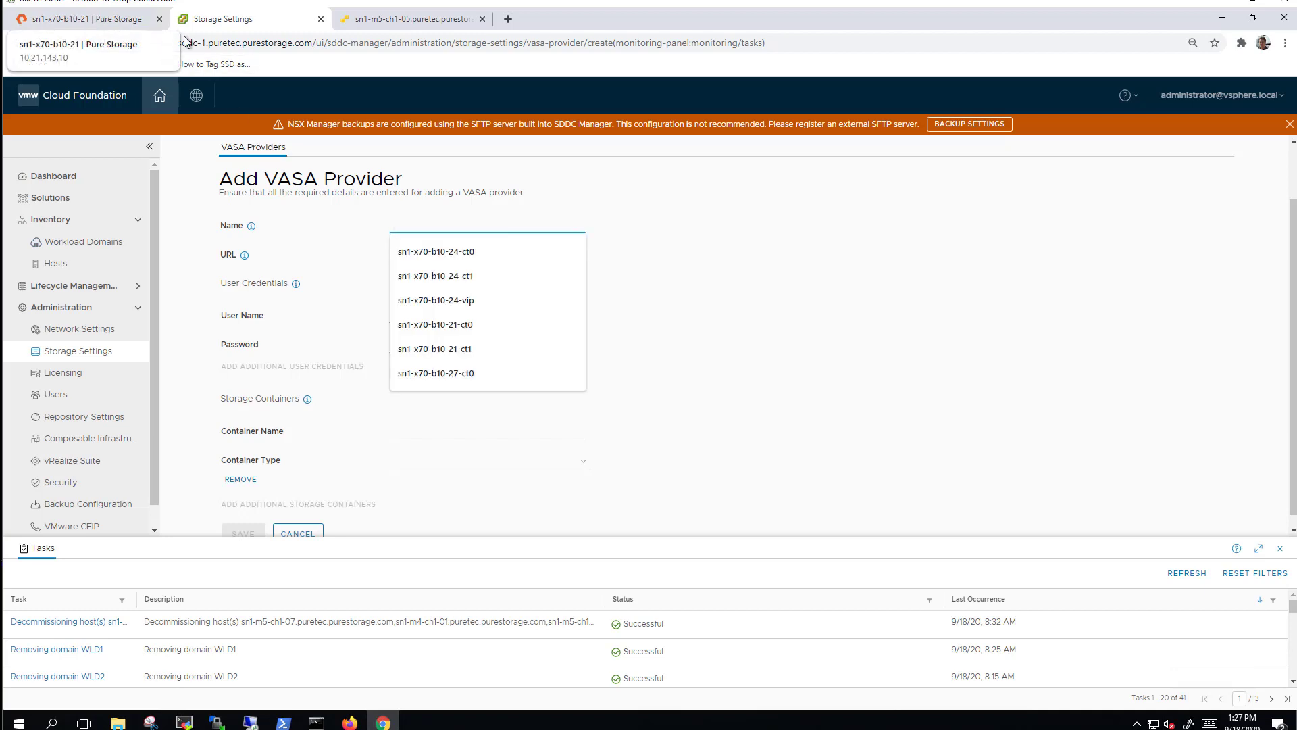
pyautogui.click(500, 324)
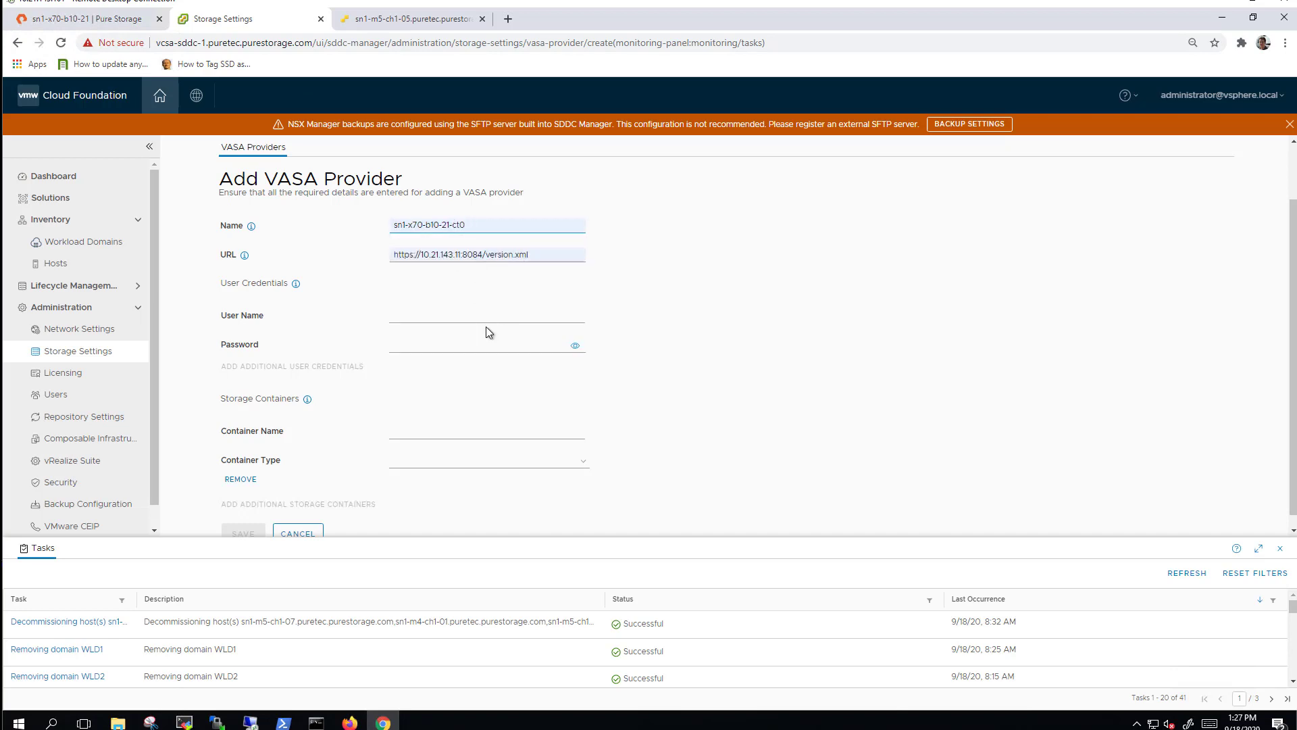
# Create a Purity array_admin user named purevvols with a password.
pyautogui.click(99, 20)
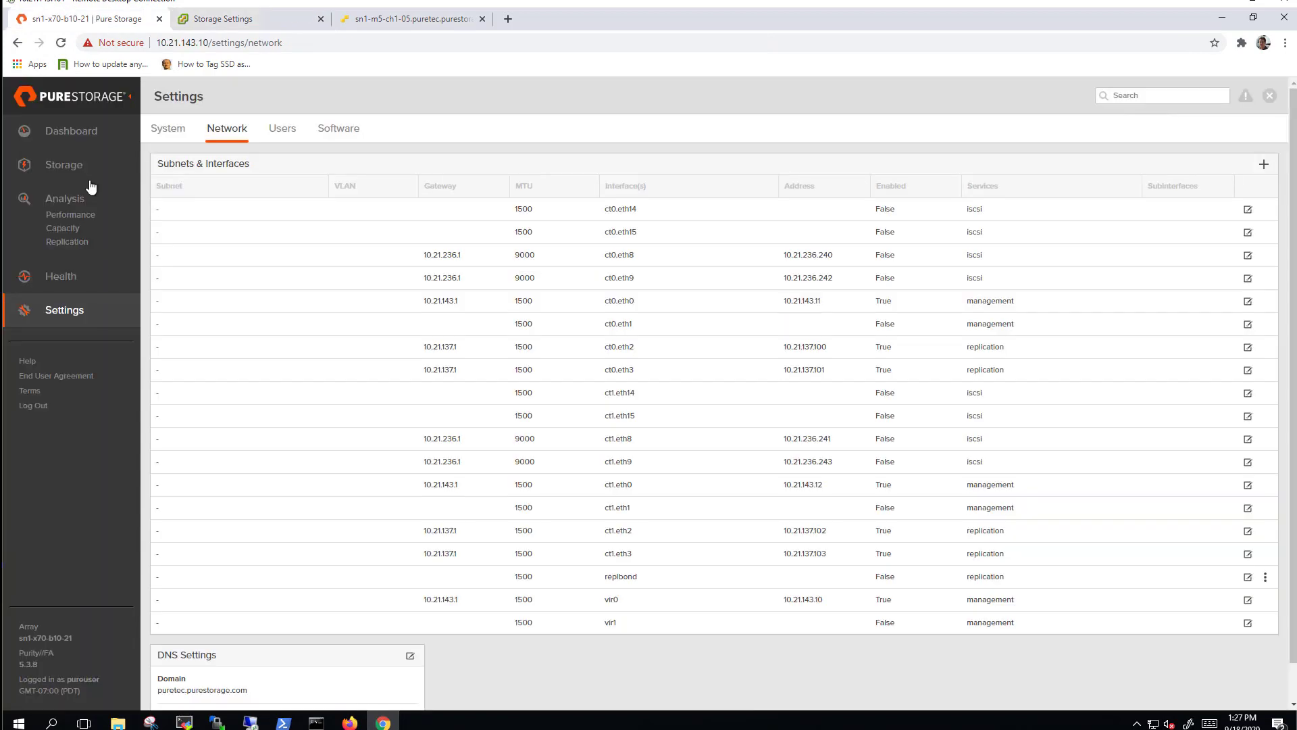
pyautogui.click(282, 128)
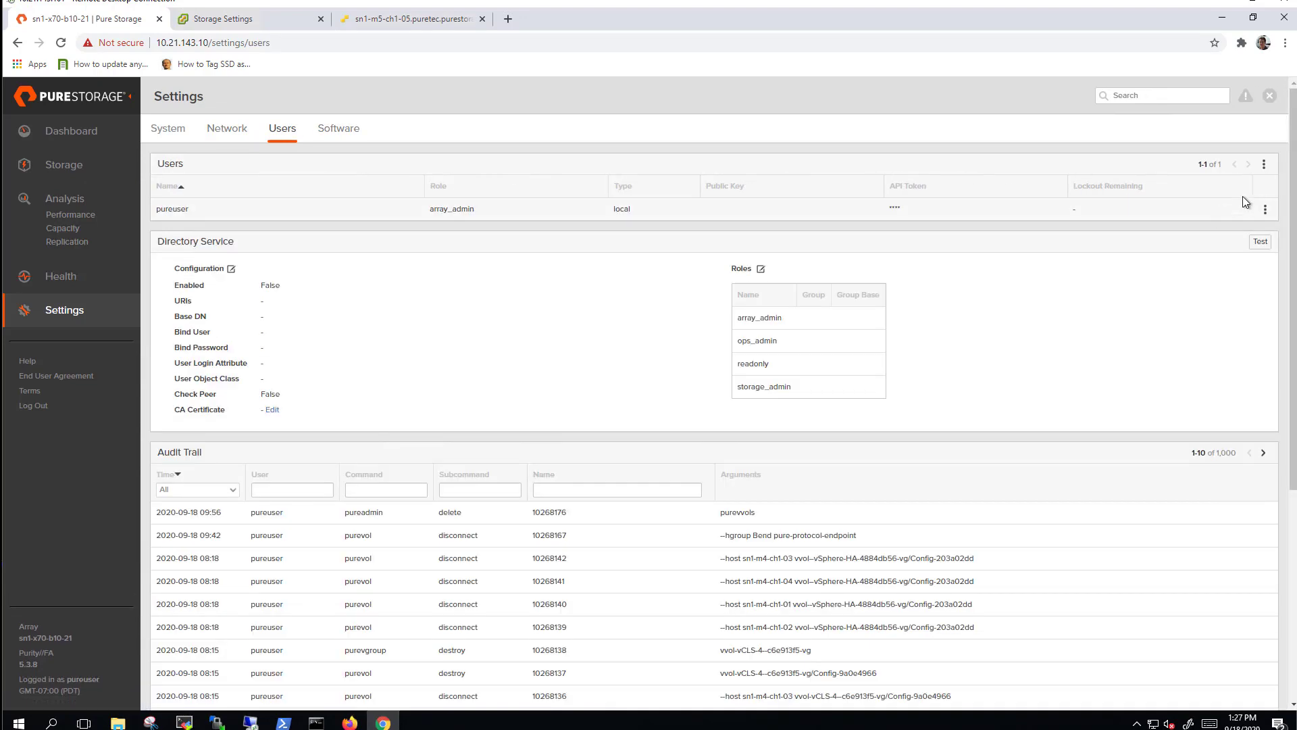
pyautogui.click(1263, 164)
pyautogui.click(1222, 187)
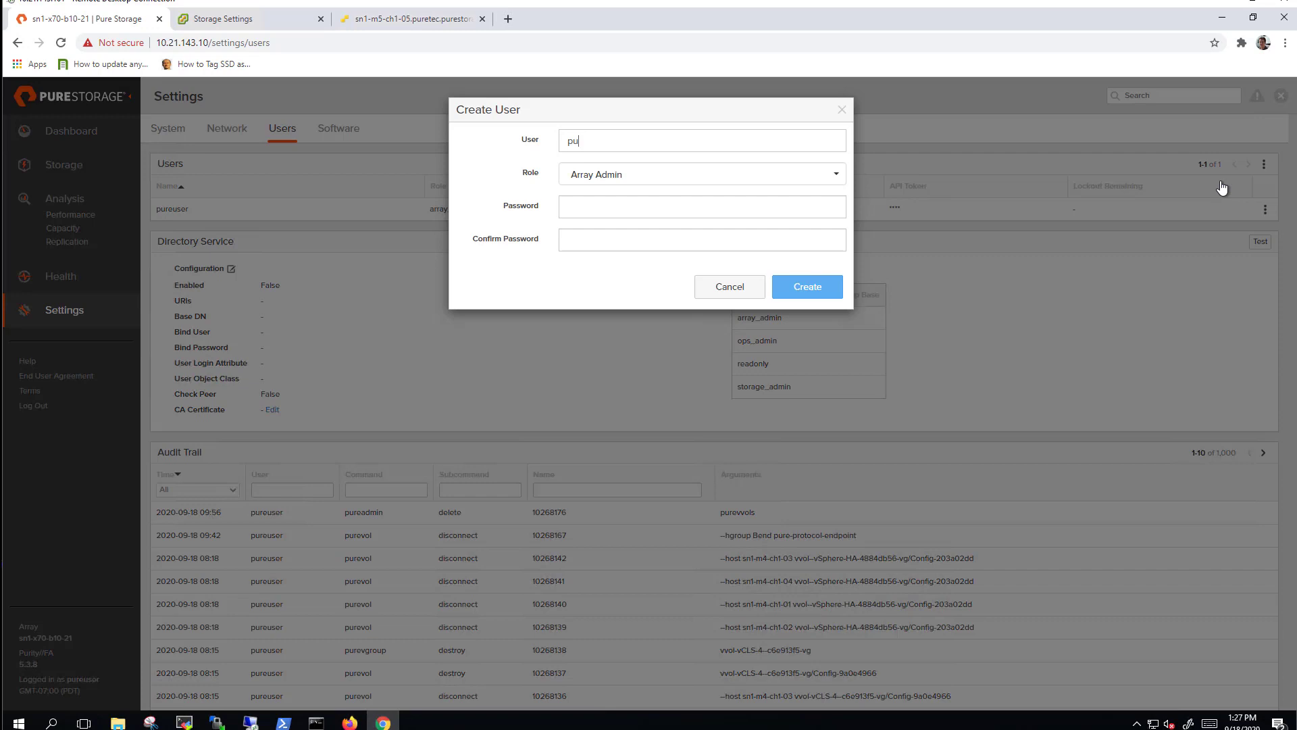
pyautogui.press('Tab')
pyautogui.click(818, 289)
pyautogui.moveTo(191, 233); pyautogui.dragTo(159, 233)
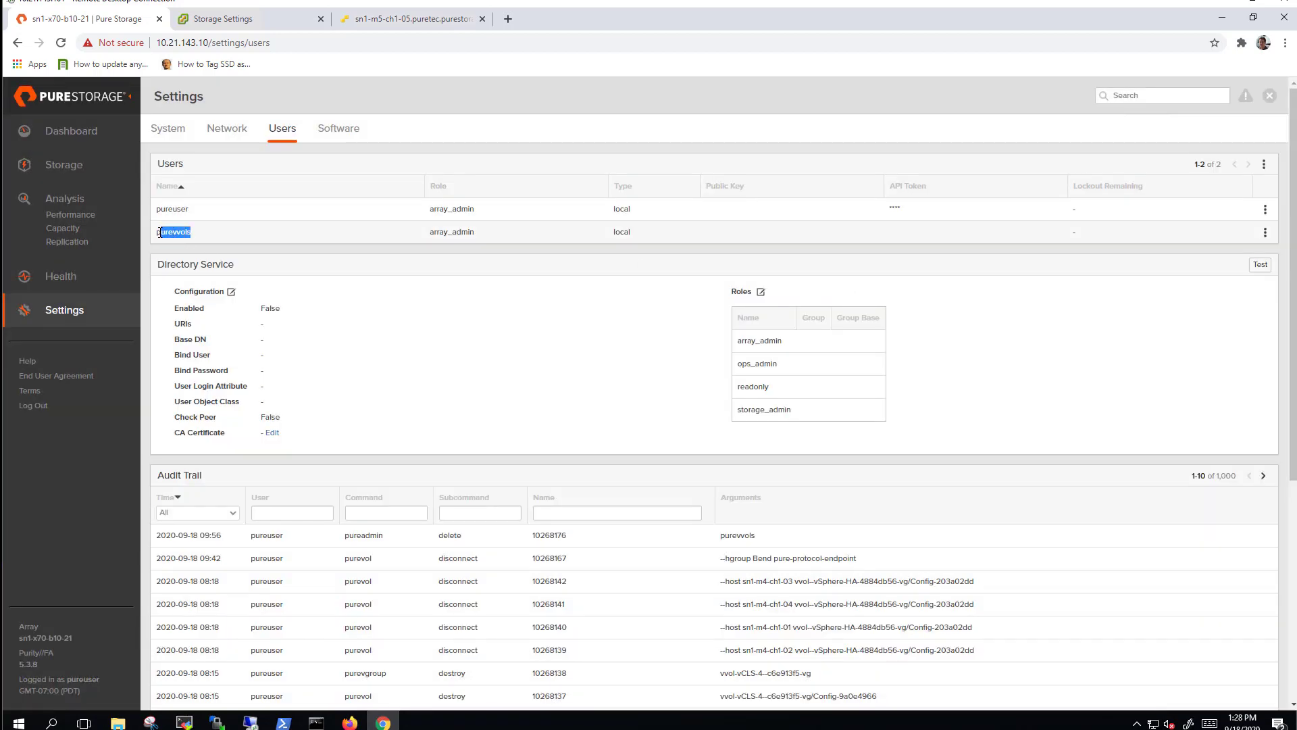
pyautogui.rightClick(158, 233)
pyautogui.click(174, 245)
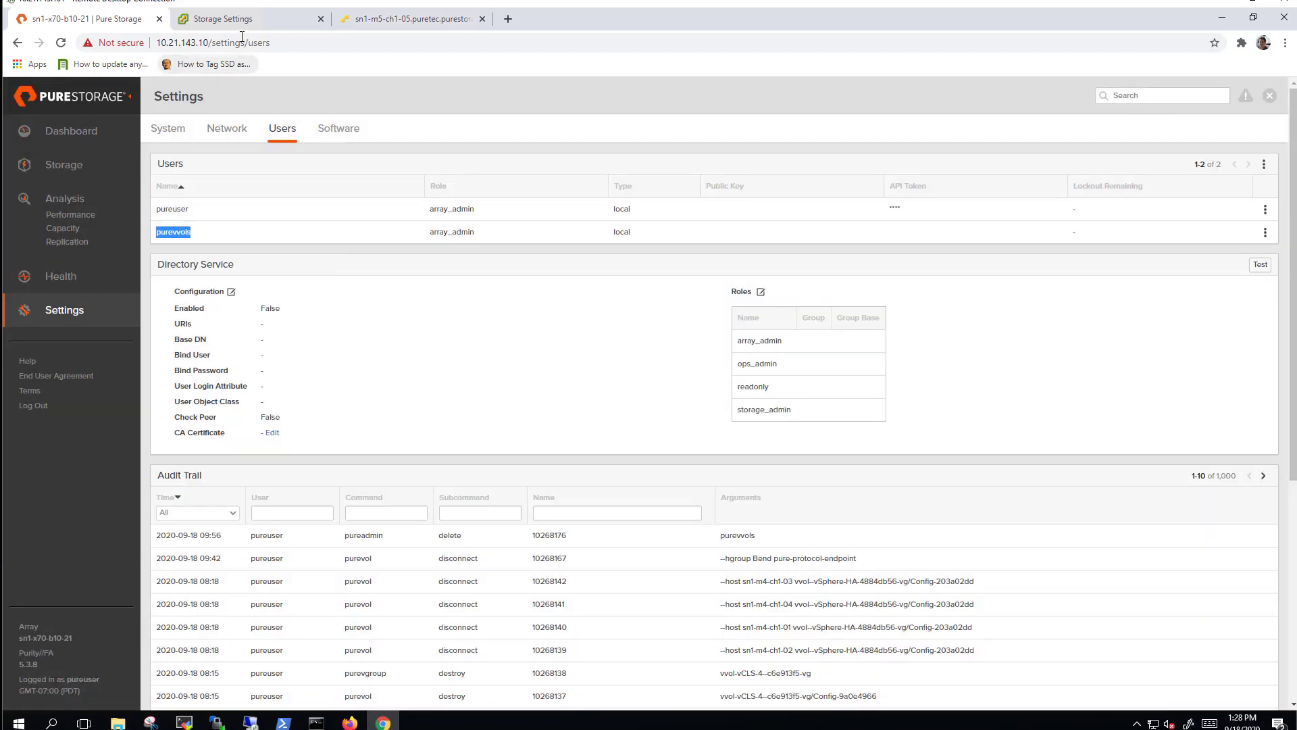
# Enter purevvols as the VASA provider user name, along with its password.
pyautogui.click(245, 26)
pyautogui.click(504, 318)
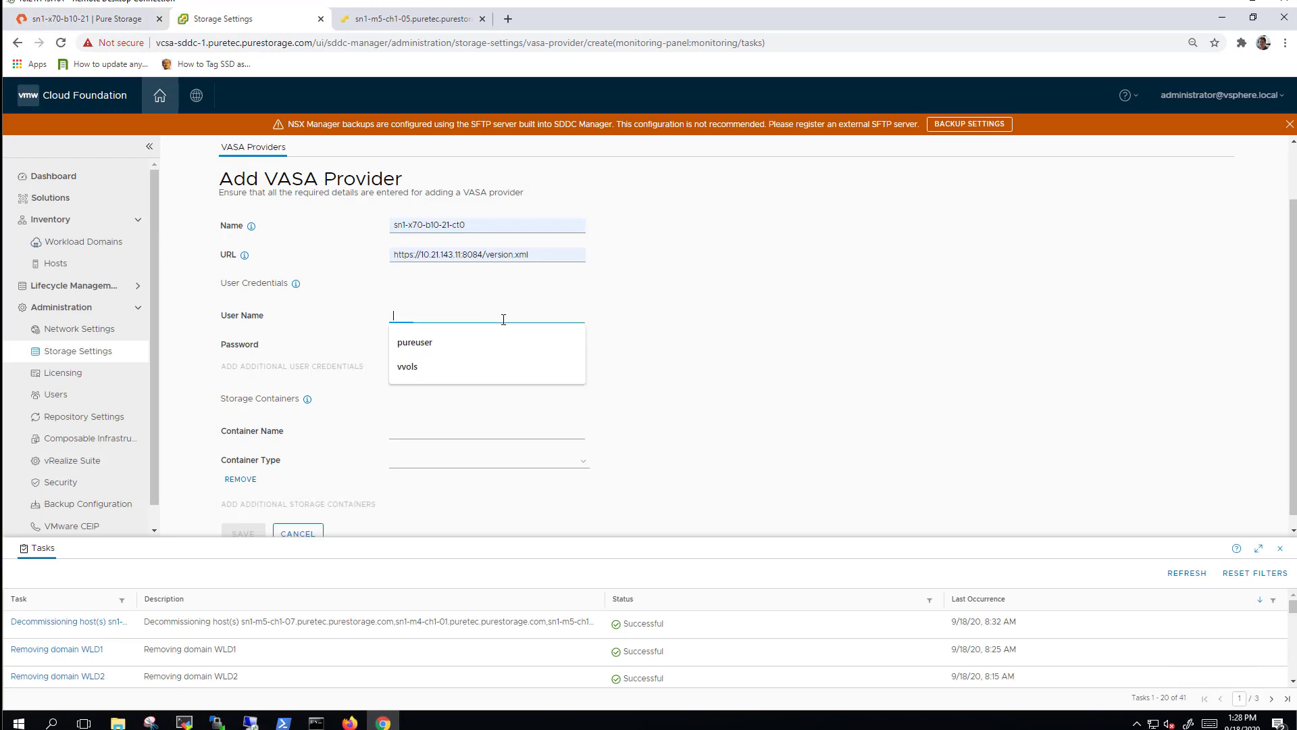
pyautogui.hotkey('ctrl', 'v')
pyautogui.click(489, 339)
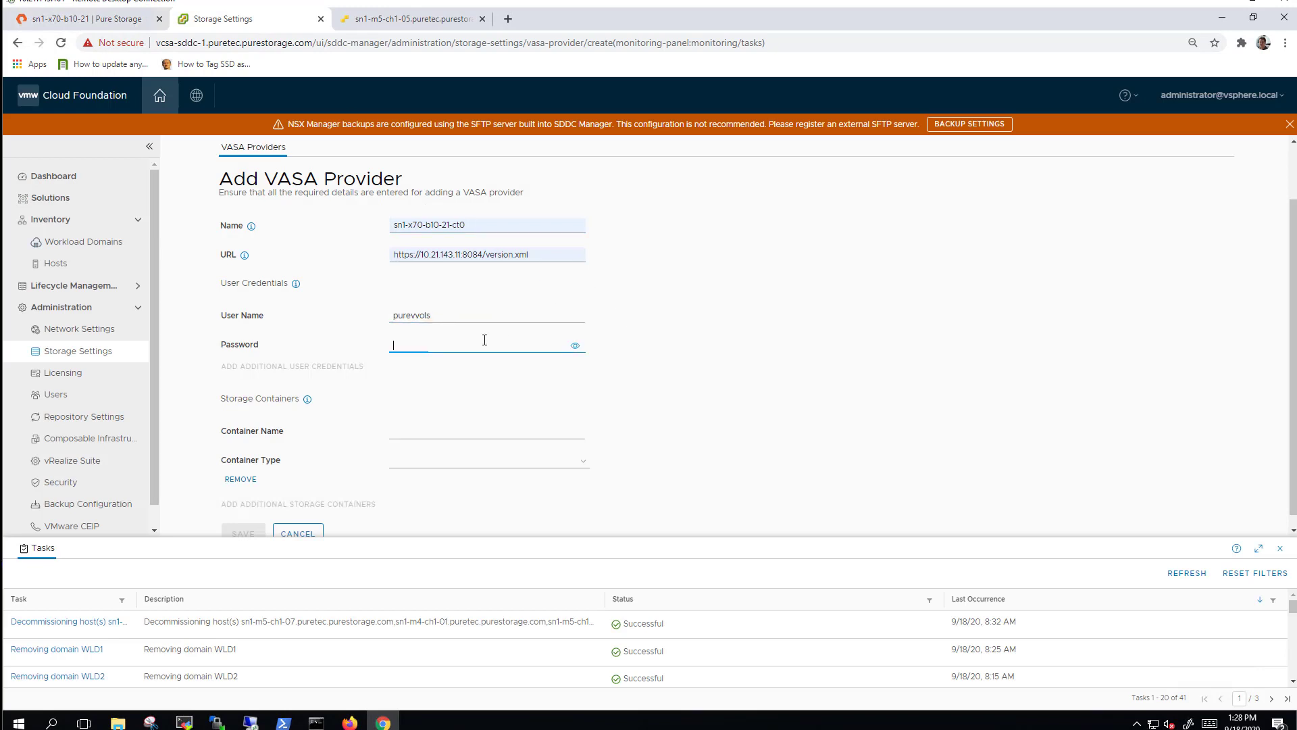
pyautogui.hotkey('ctrl', 'v')
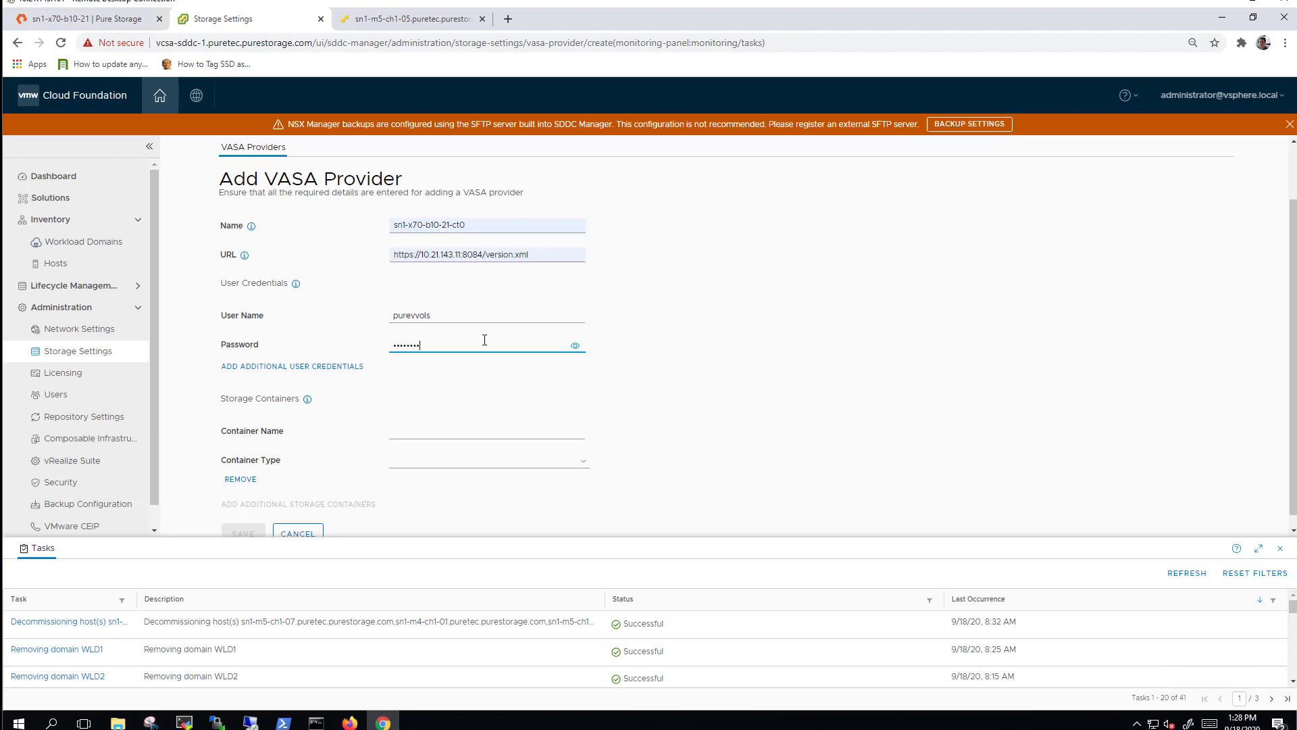
# Set storage container name Vvol container, type FC, and save the provider.
pyautogui.click(486, 430)
pyautogui.click(456, 456)
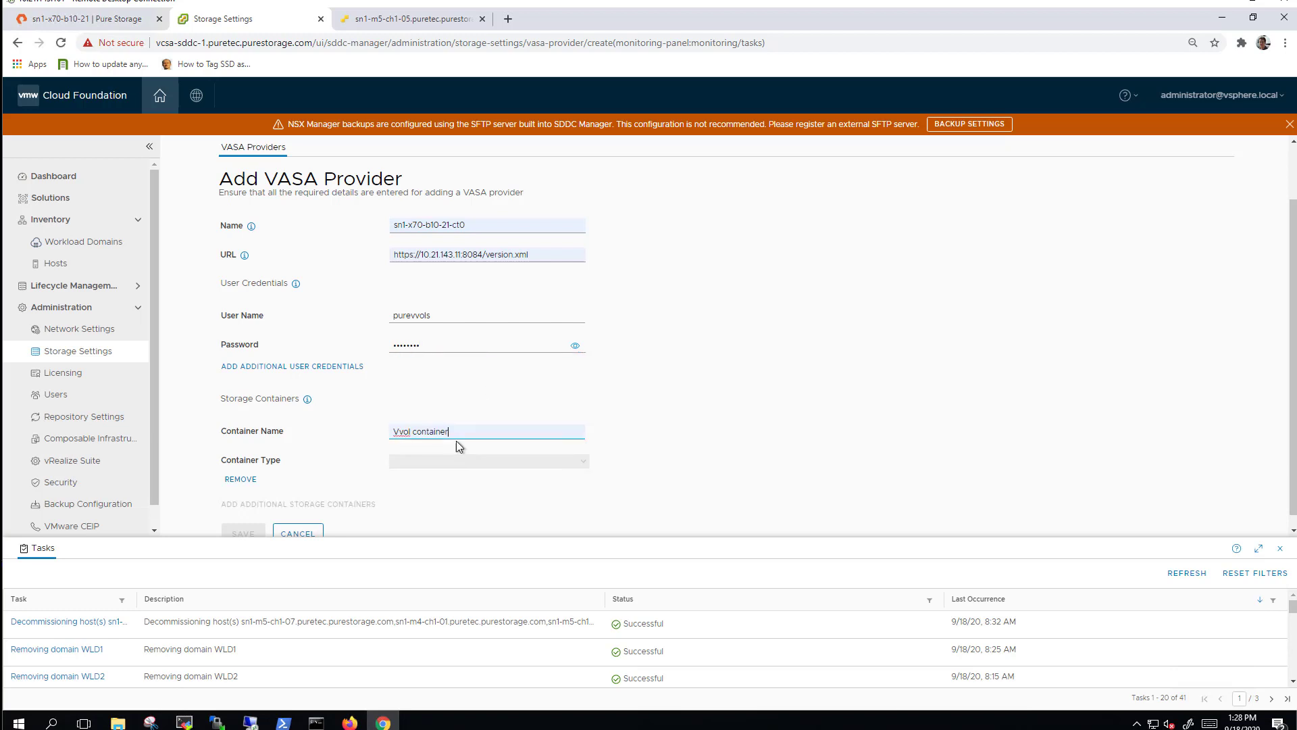
pyautogui.moveTo(471, 432); pyautogui.dragTo(377, 435)
pyautogui.click(491, 433)
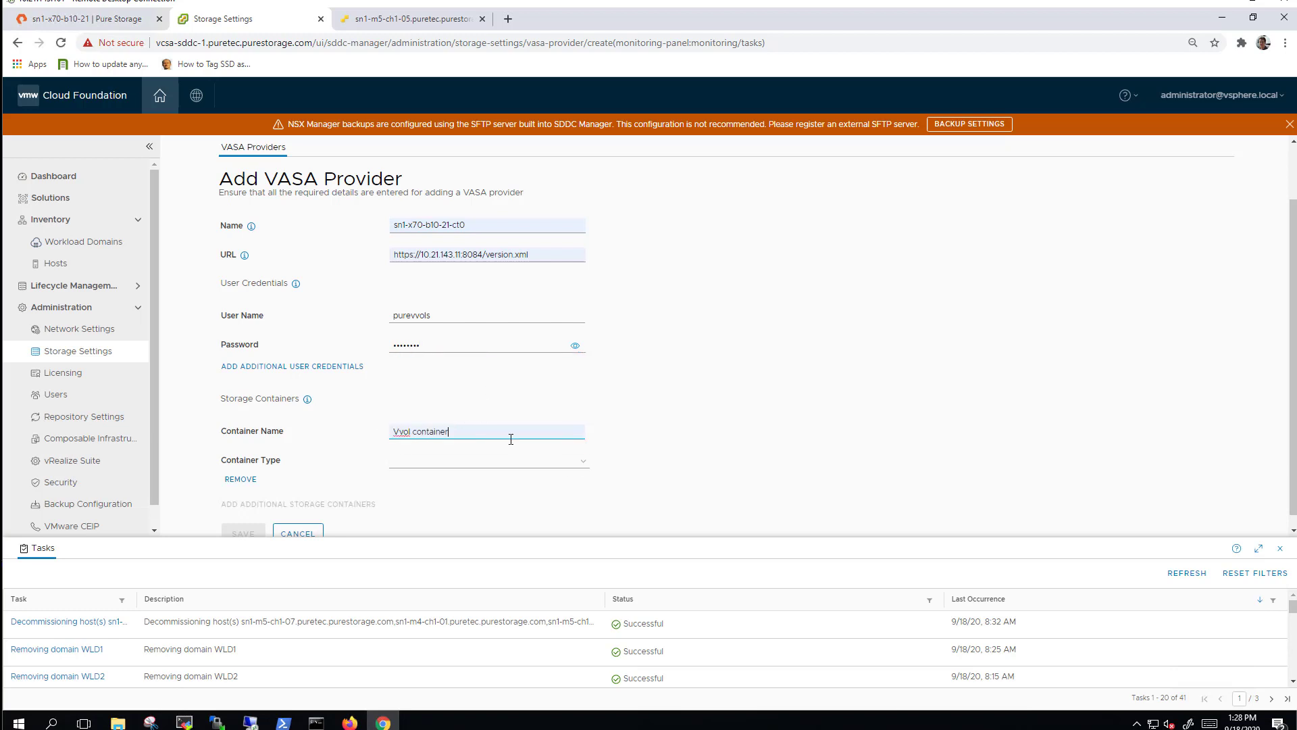
pyautogui.click(585, 464)
pyautogui.click(407, 497)
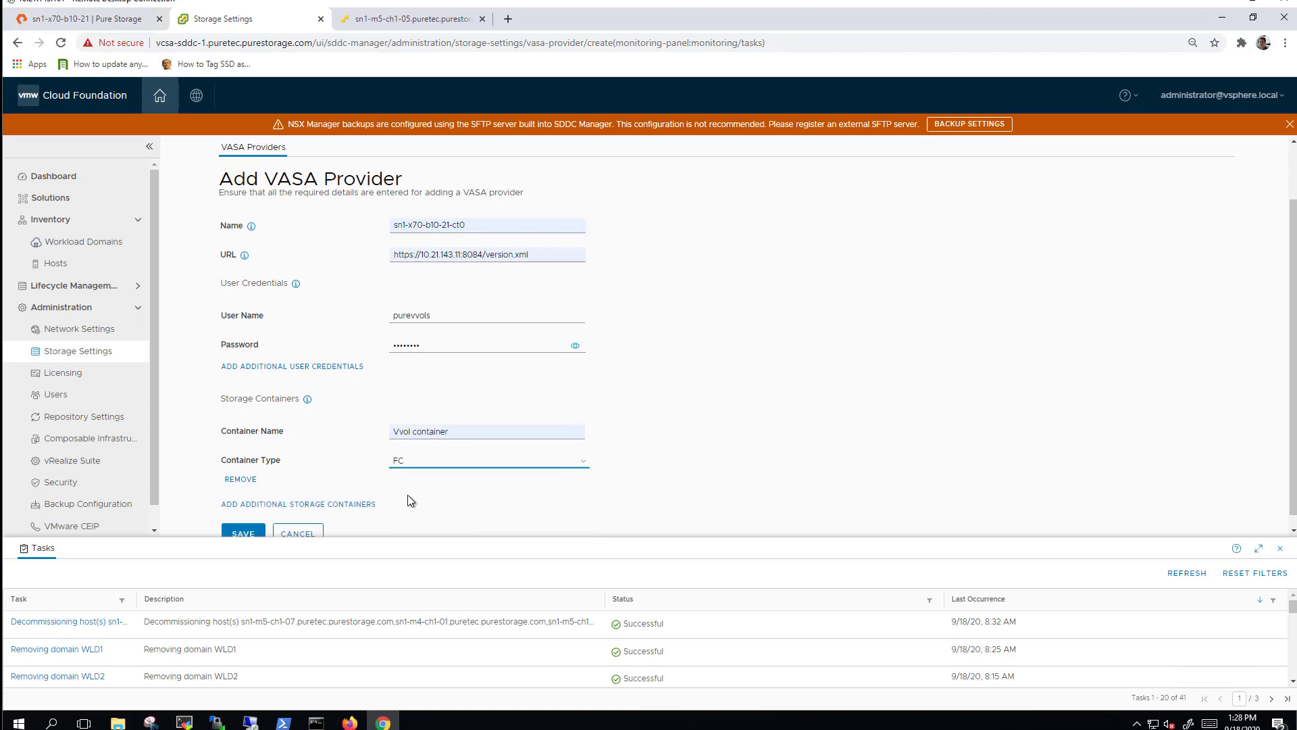
pyautogui.scroll(-1, 1144, 440)
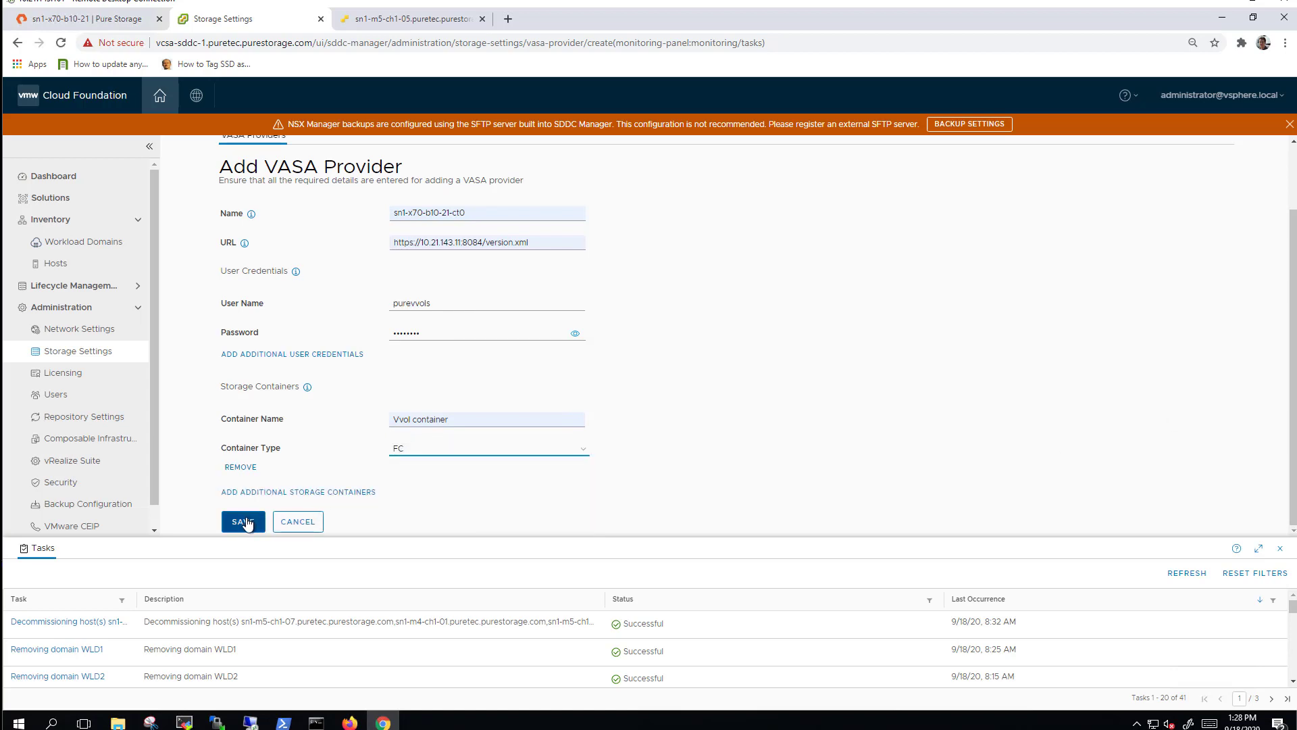
pyautogui.click(244, 523)
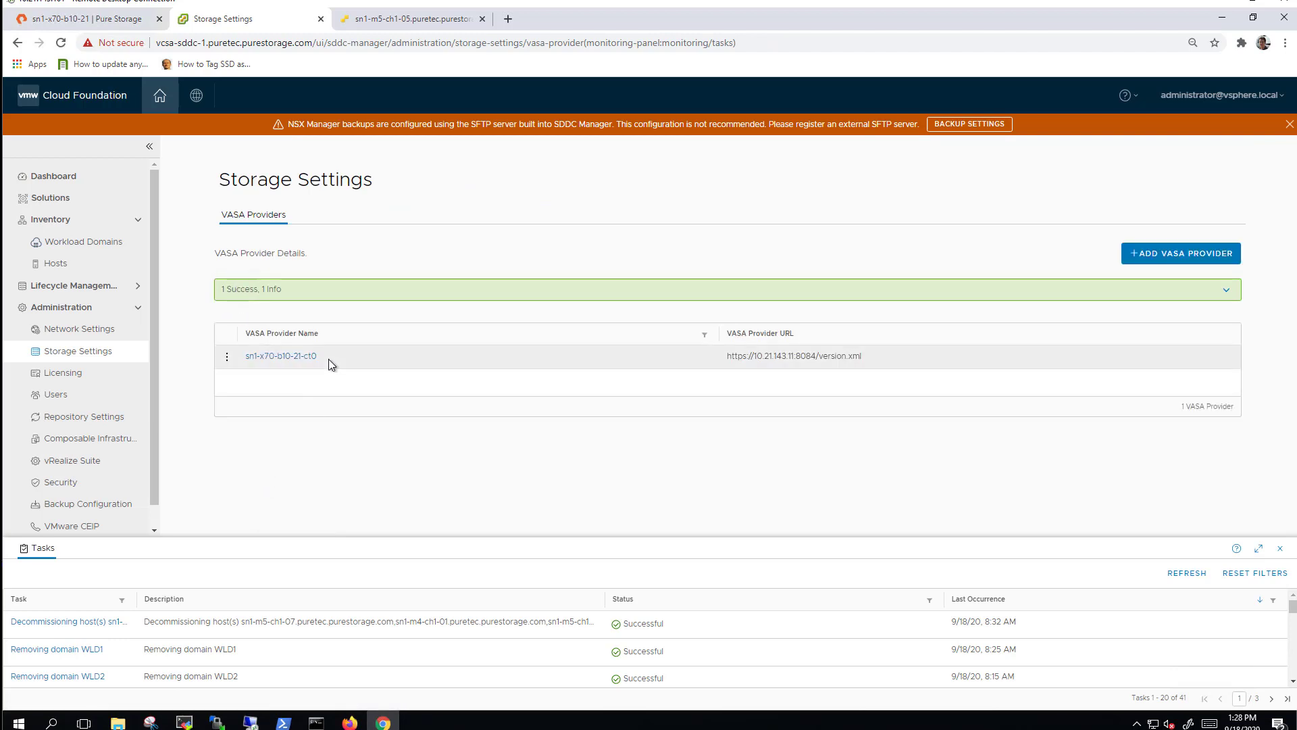
# Open the VCF-Sisters host group under Storage > Hosts in Purity.
pyautogui.click(113, 20)
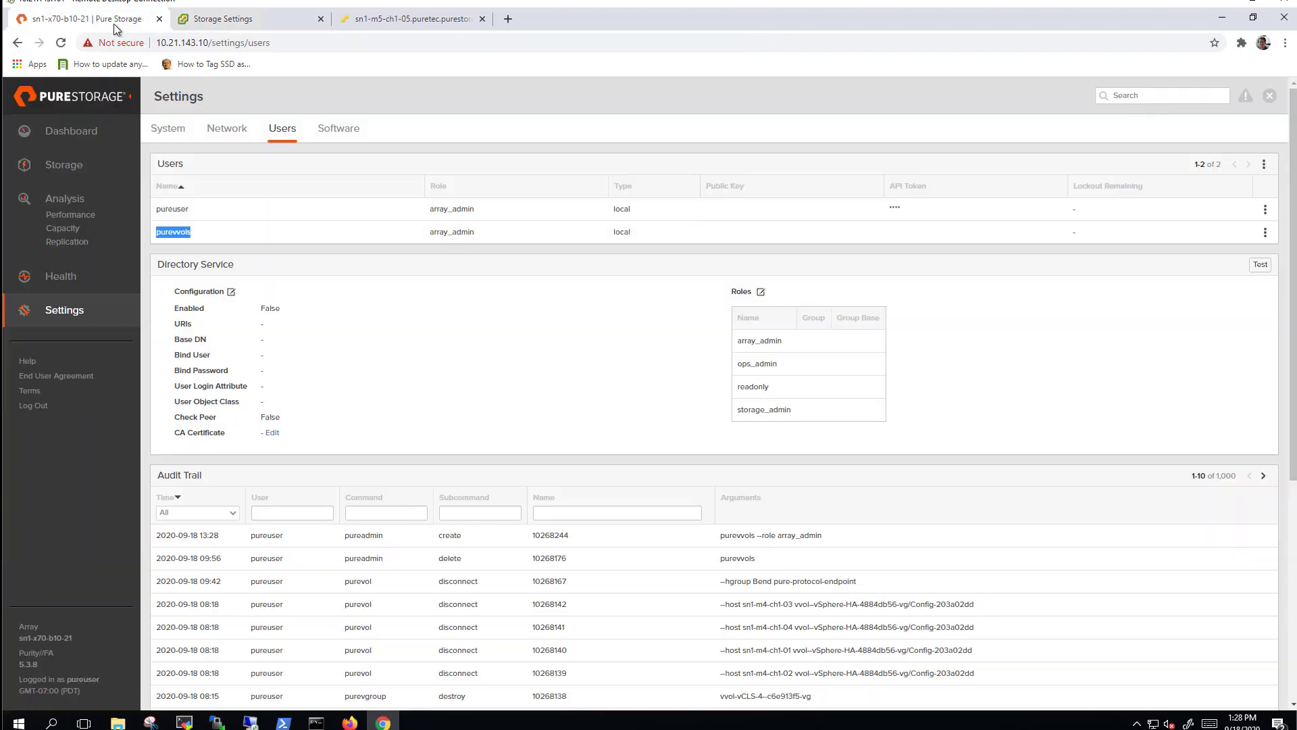
pyautogui.click(81, 165)
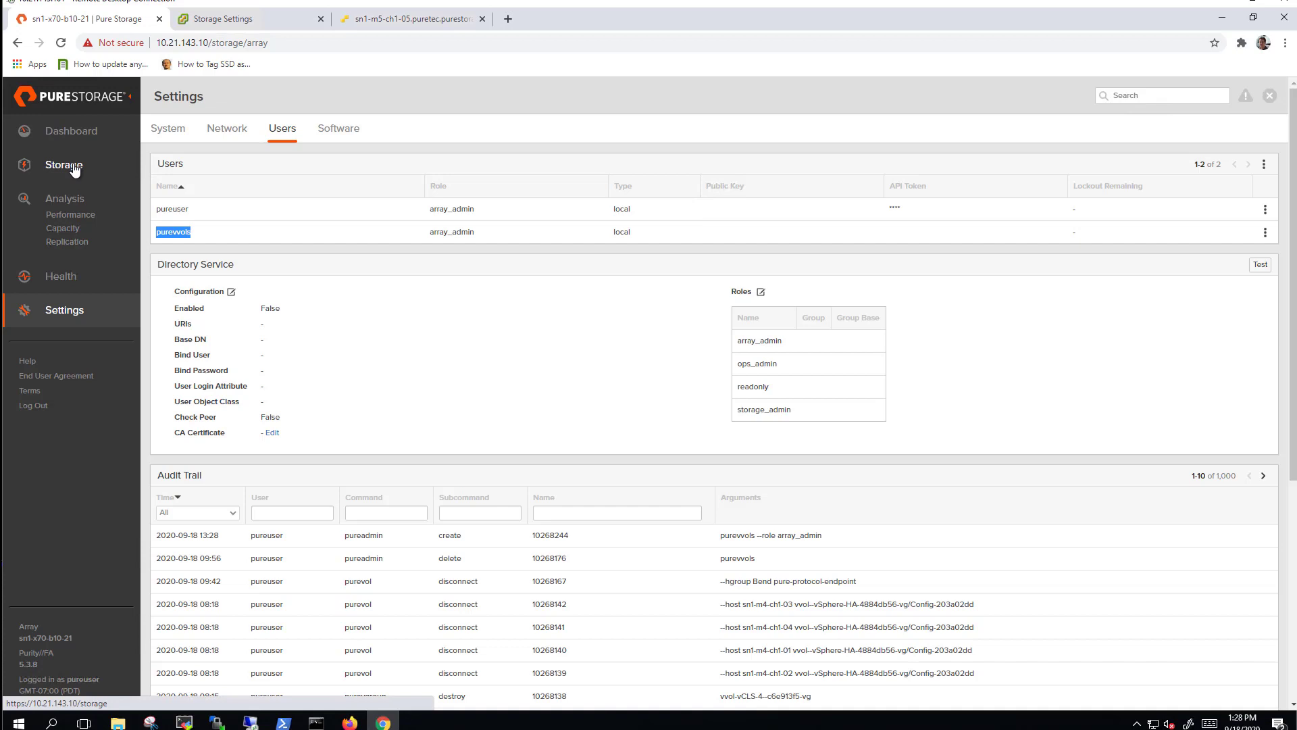
pyautogui.click(211, 132)
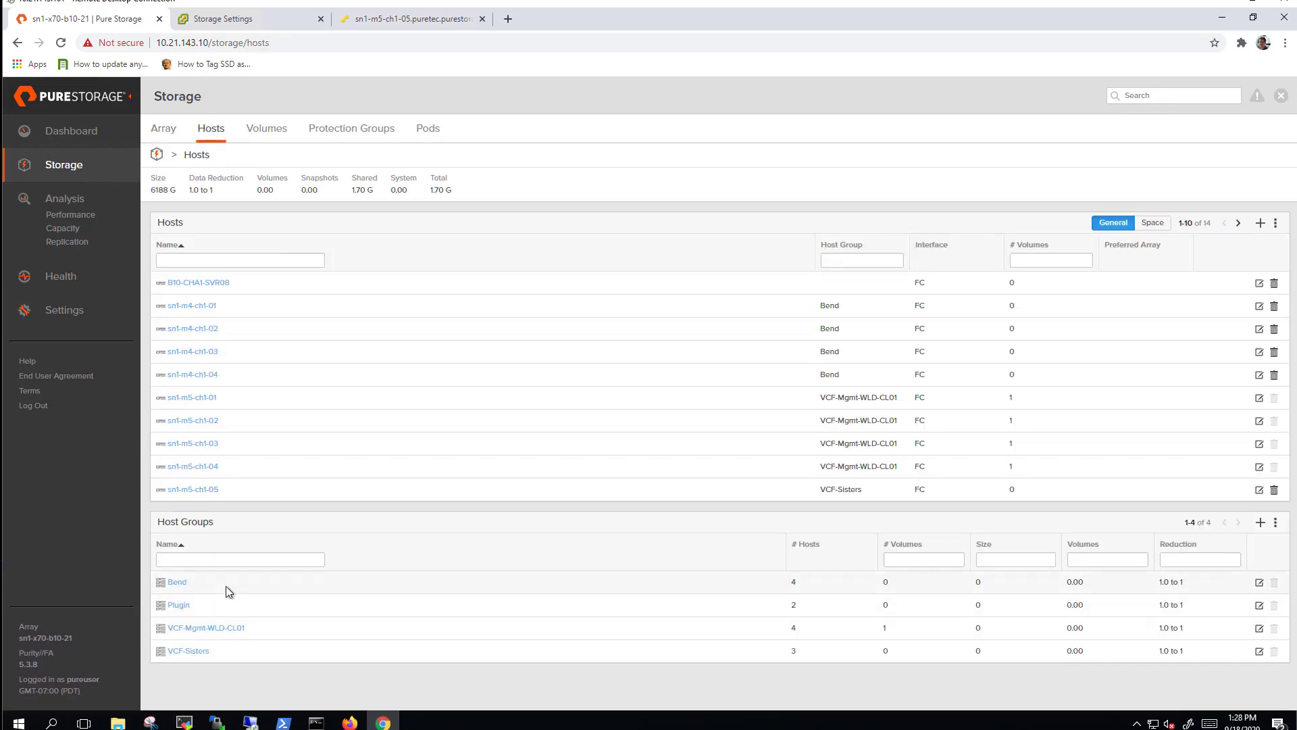
pyautogui.click(191, 651)
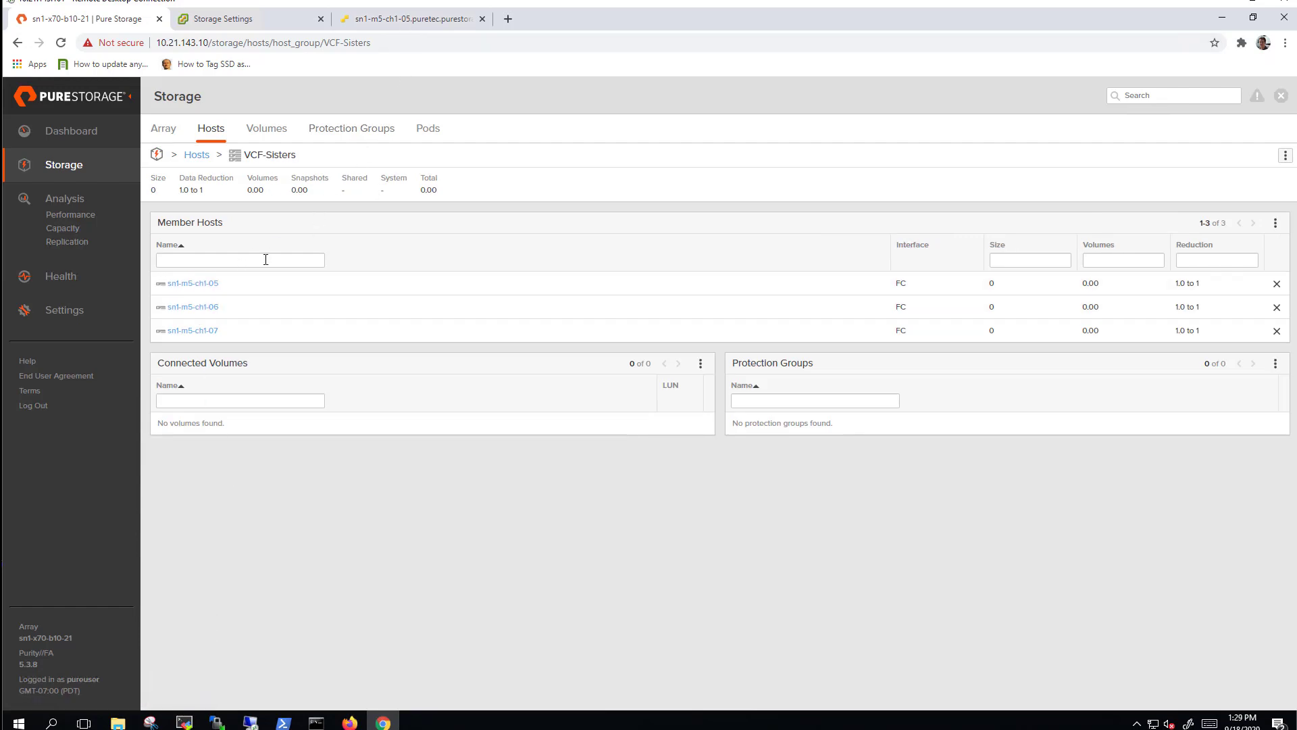
# Select pure-protocol-endpoint in the host group's Connect Volumes dialog, then cancel without connecting.
pyautogui.click(701, 364)
pyautogui.click(656, 380)
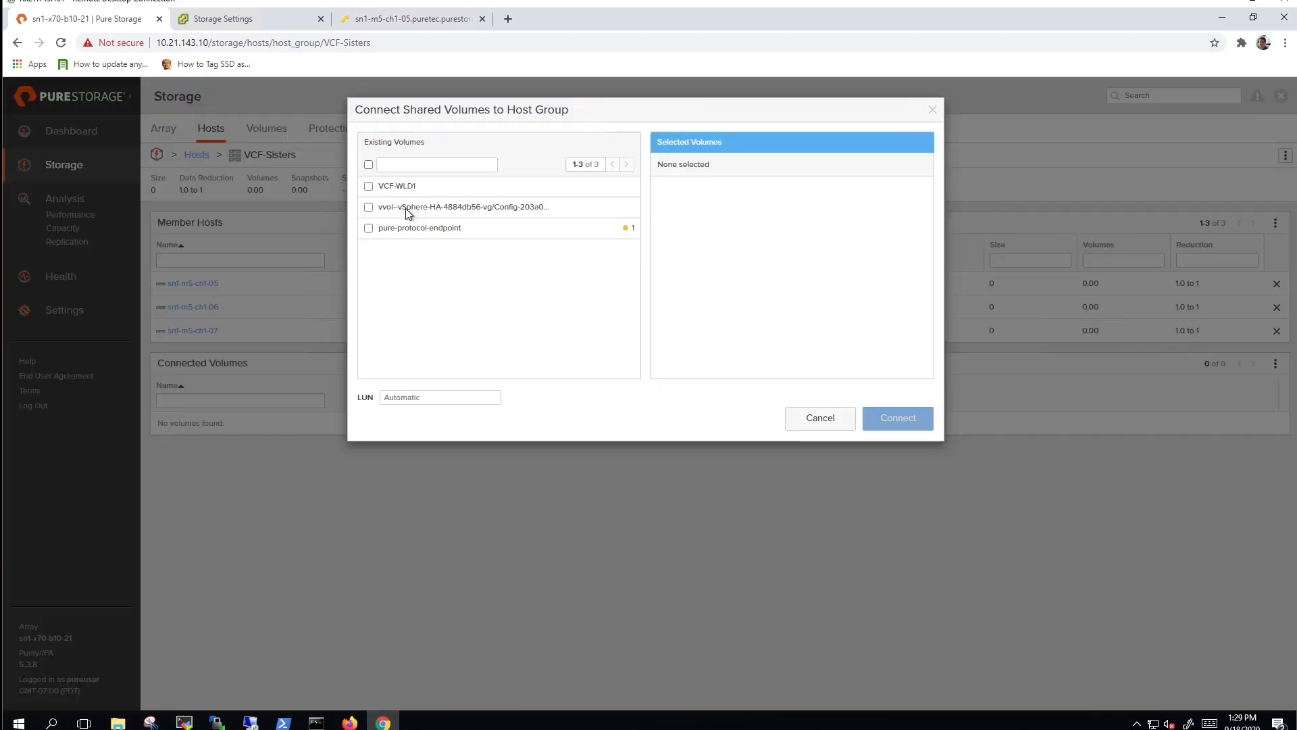
pyautogui.click(369, 227)
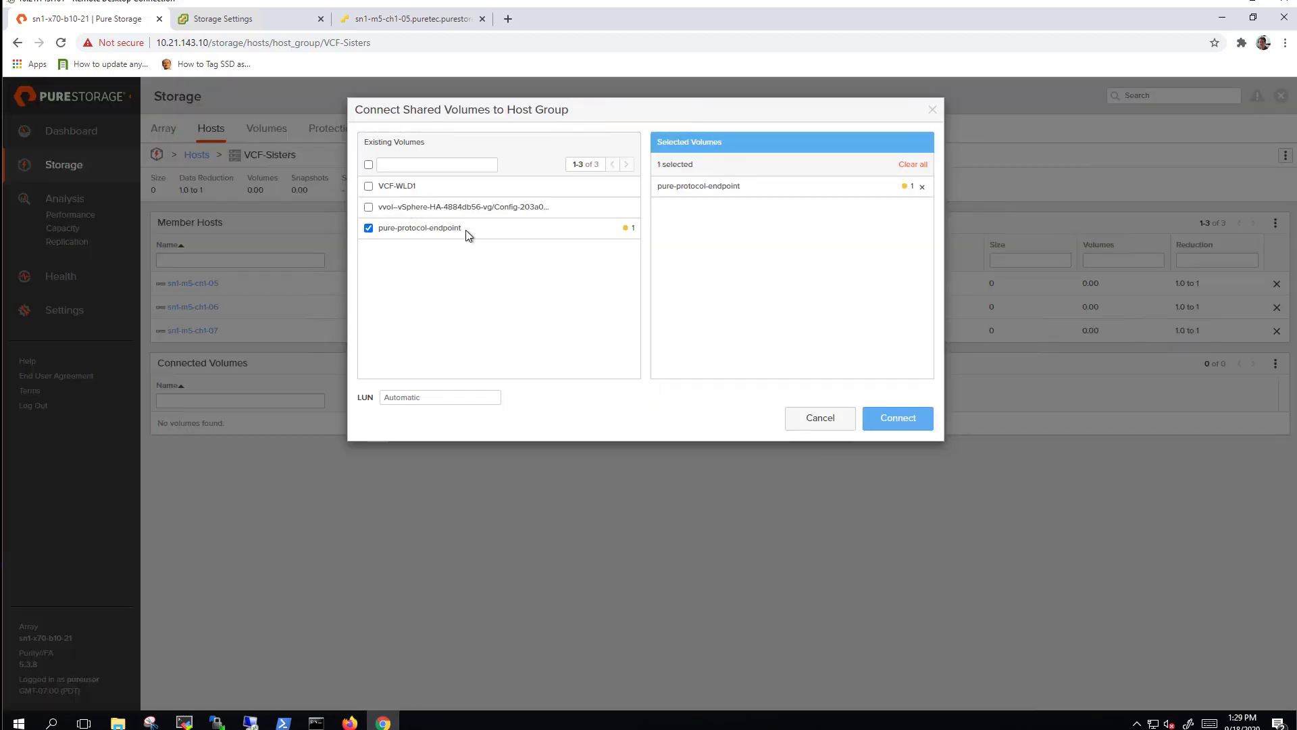
pyautogui.moveTo(463, 234); pyautogui.dragTo(410, 234)
pyautogui.click(409, 234)
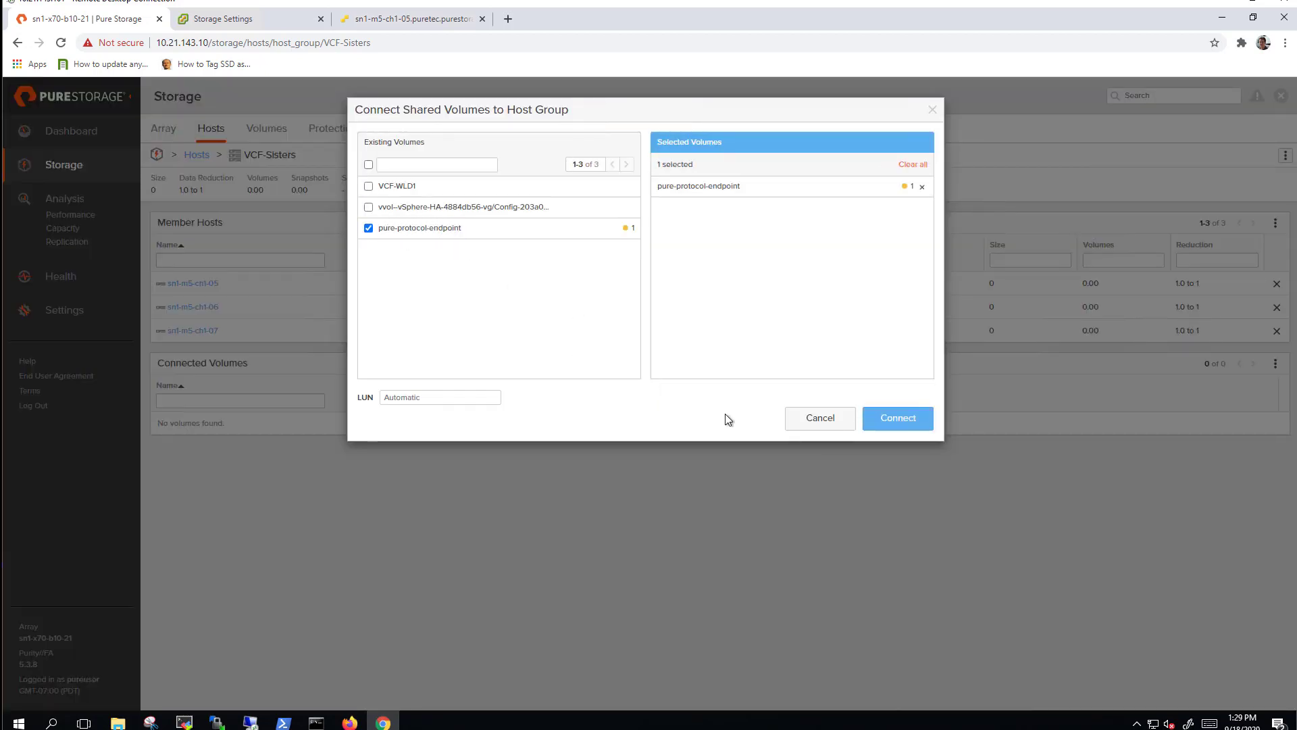
pyautogui.click(807, 421)
# Show protocol endpoints in the volume list and open pure-protocol-endpoint.
pyautogui.click(255, 128)
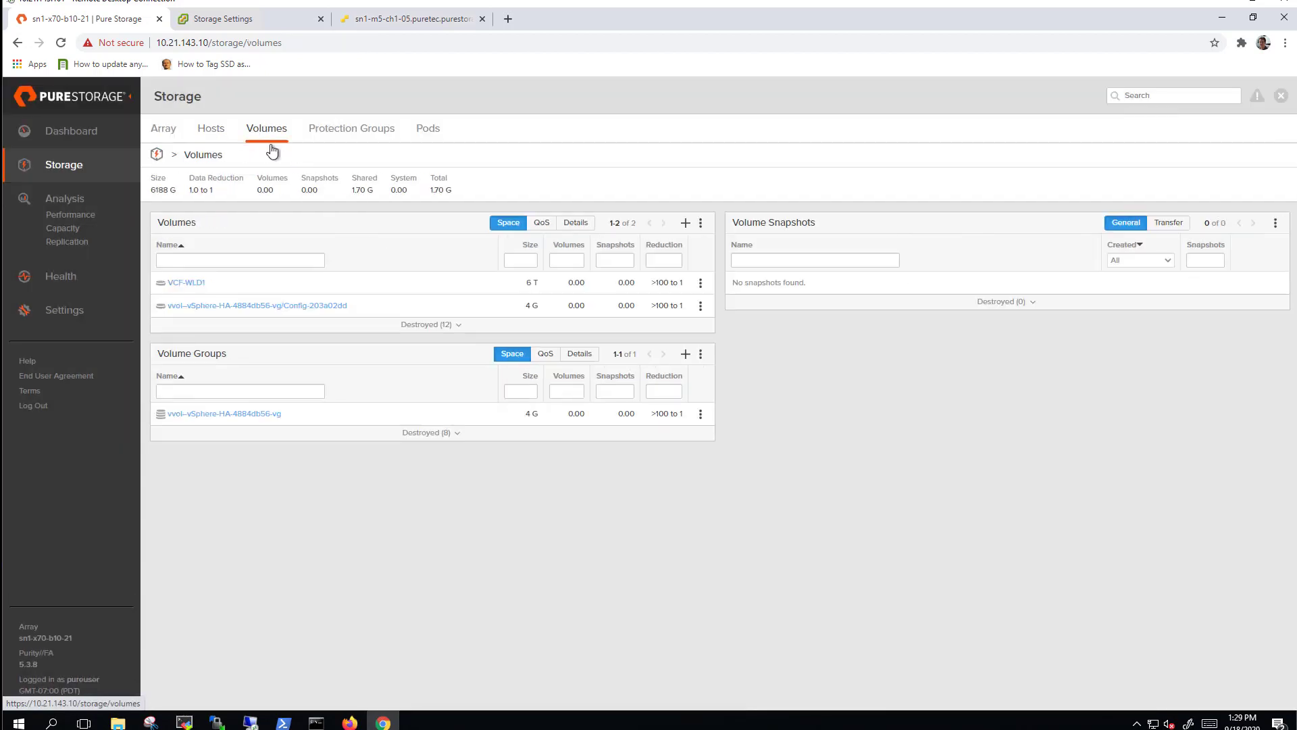
pyautogui.click(700, 226)
pyautogui.click(638, 303)
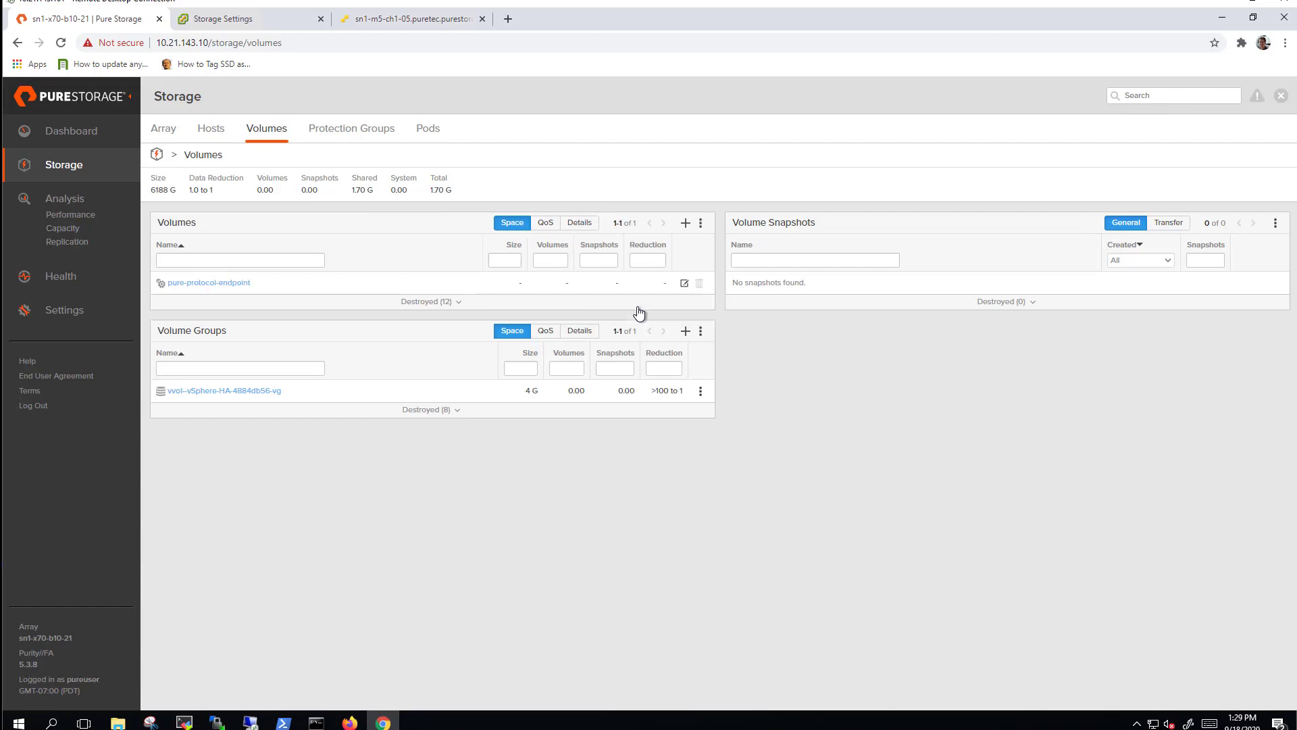
pyautogui.click(222, 283)
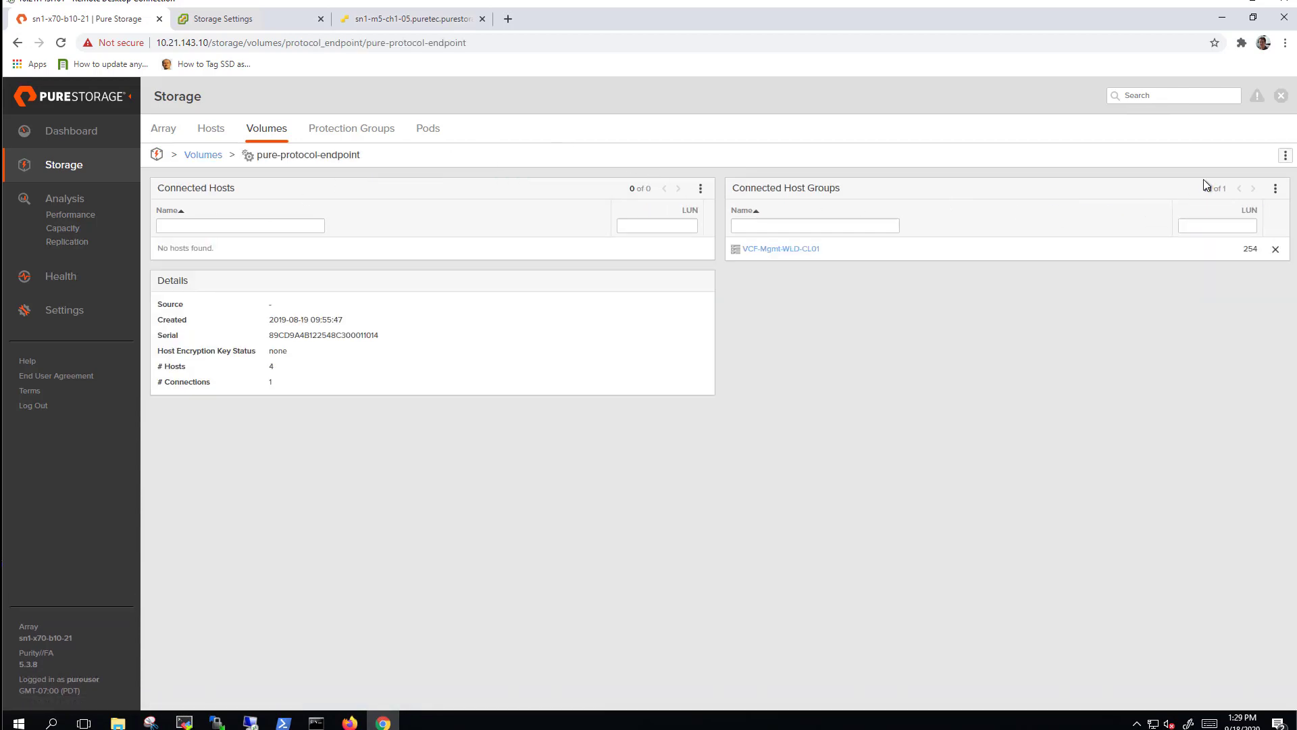
# Connect pure-protocol-endpoint to the VCF-Sisters host group.
pyautogui.click(1275, 188)
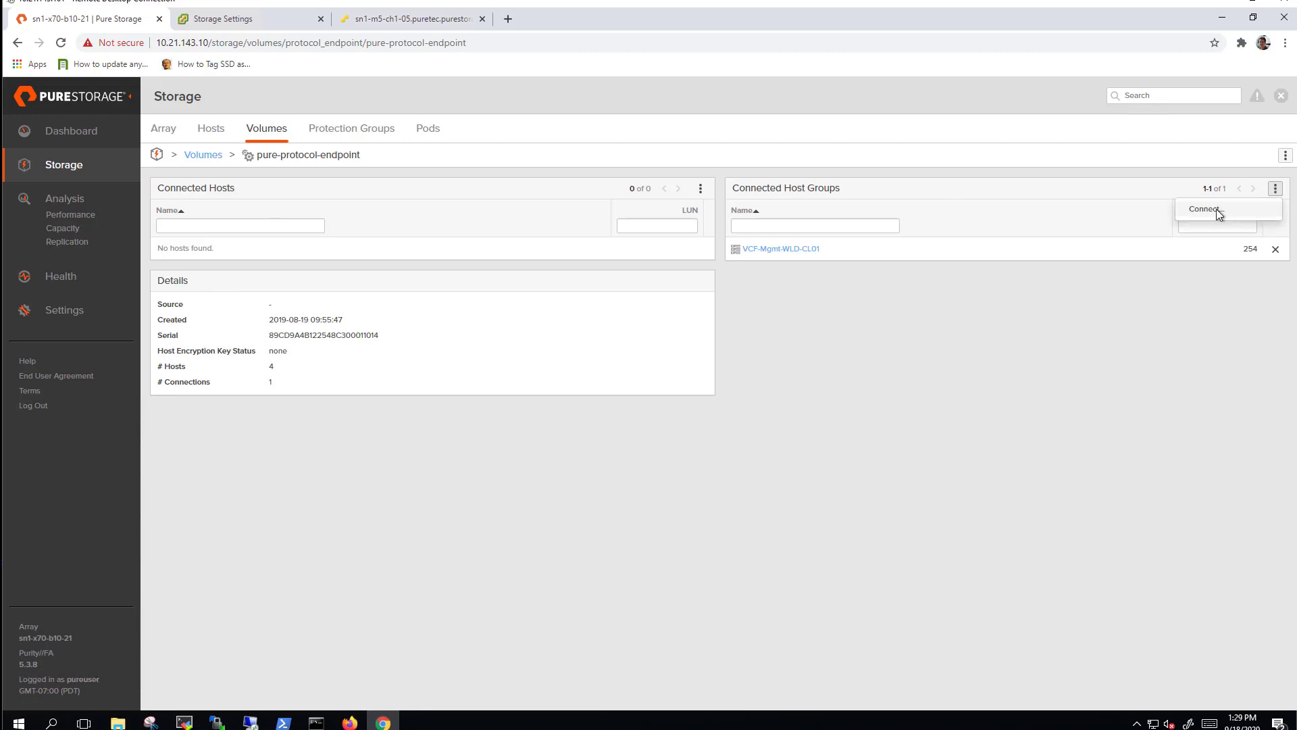
pyautogui.click(1215, 209)
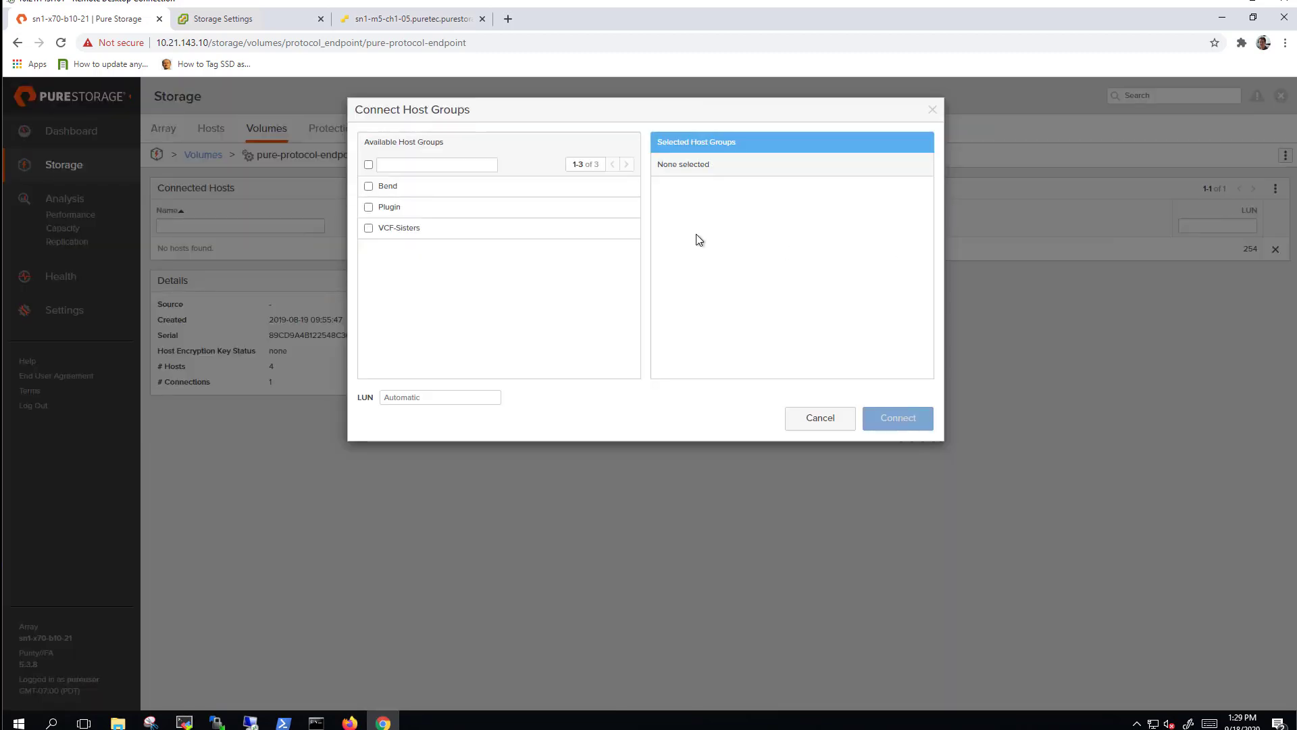
pyautogui.click(369, 229)
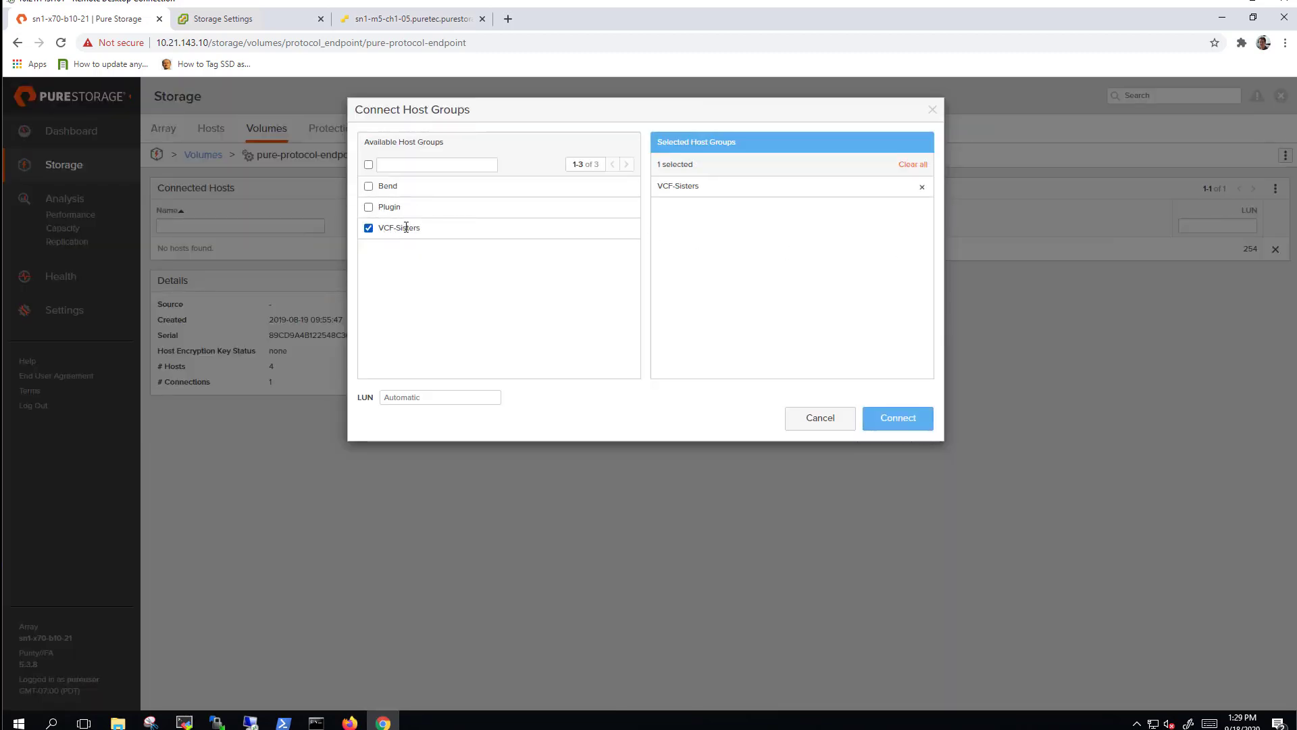
pyautogui.click(893, 421)
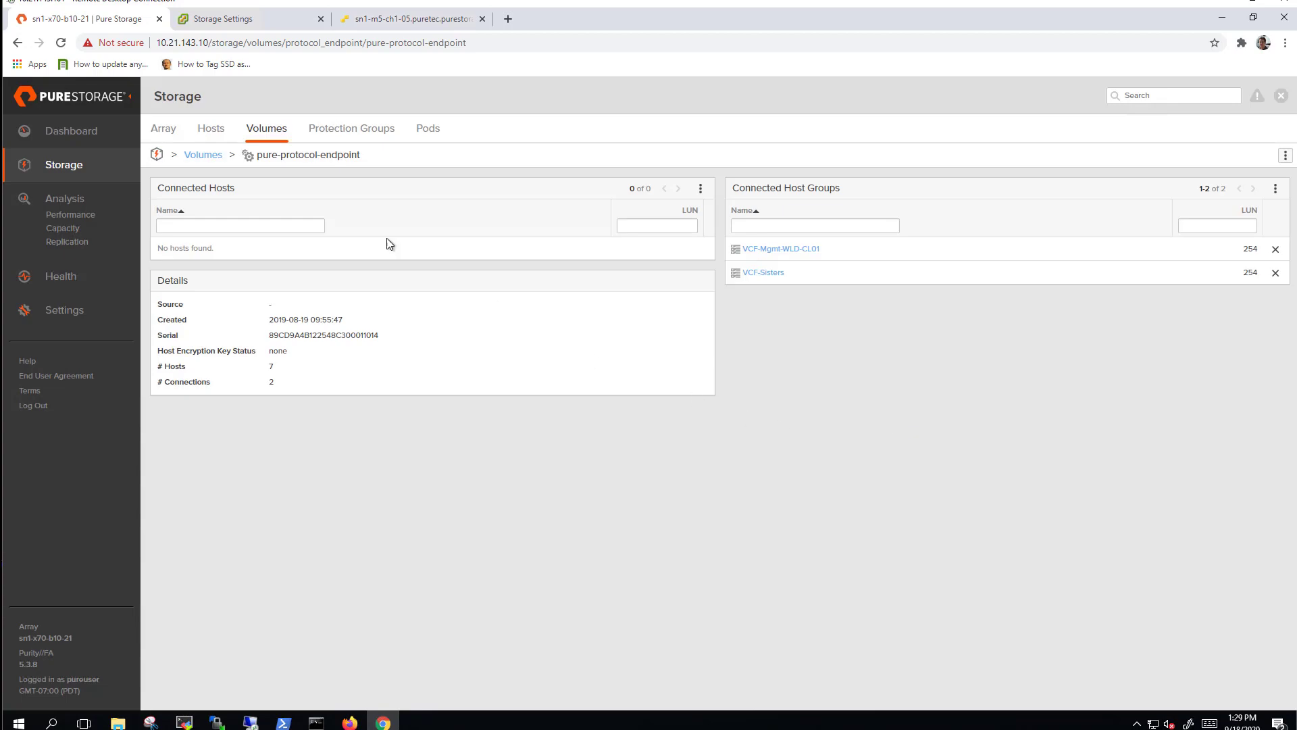
# Confirm VCF-Sisters shows the endpoint at LUN 254, then return to SDDC Manager.
pyautogui.click(211, 128)
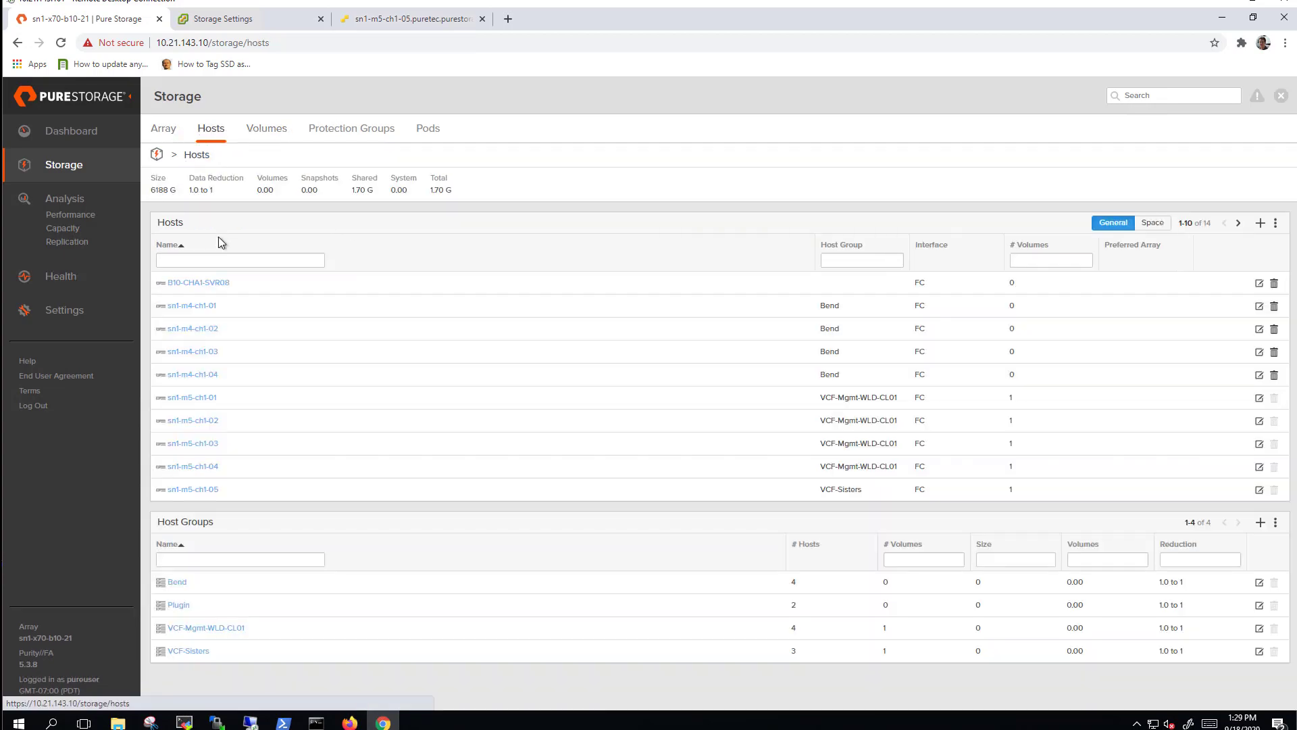
pyautogui.click(186, 652)
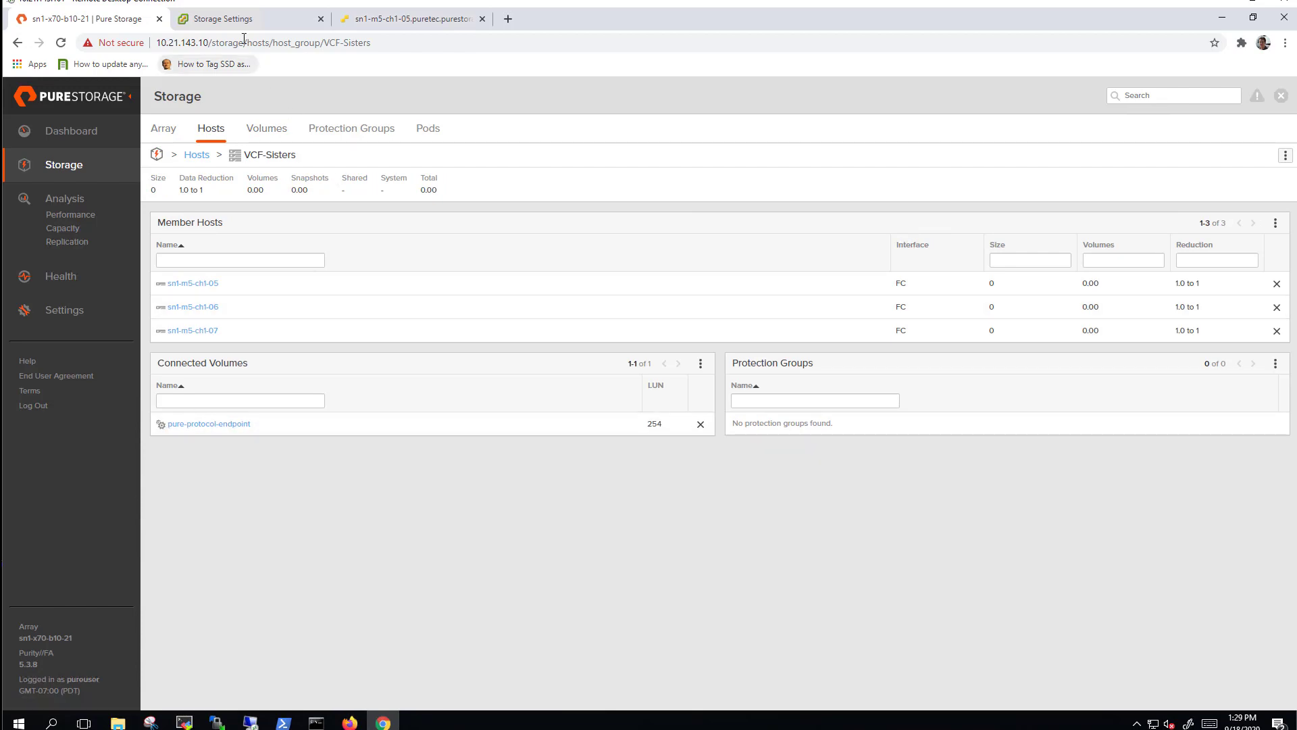
pyautogui.click(233, 19)
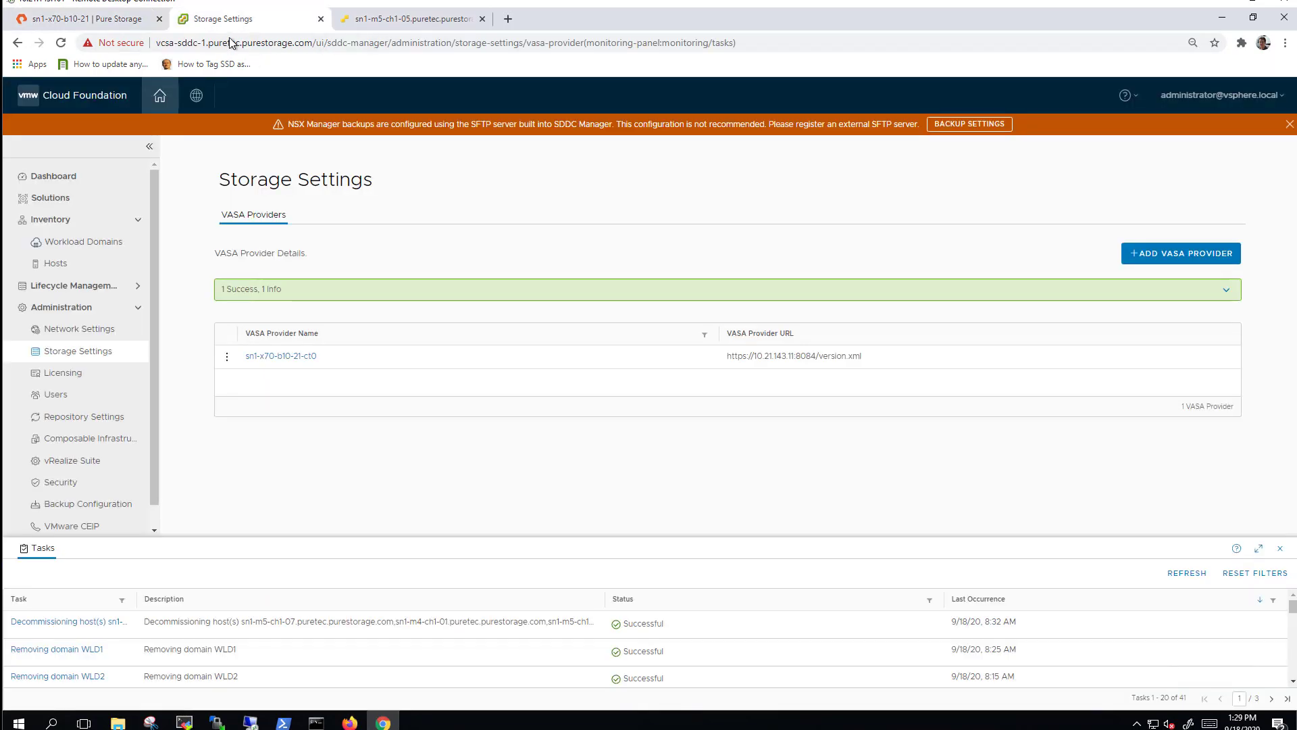
# Start commissioning hosts with all checklist requirements confirmed.
pyautogui.click(71, 264)
pyautogui.click(1169, 169)
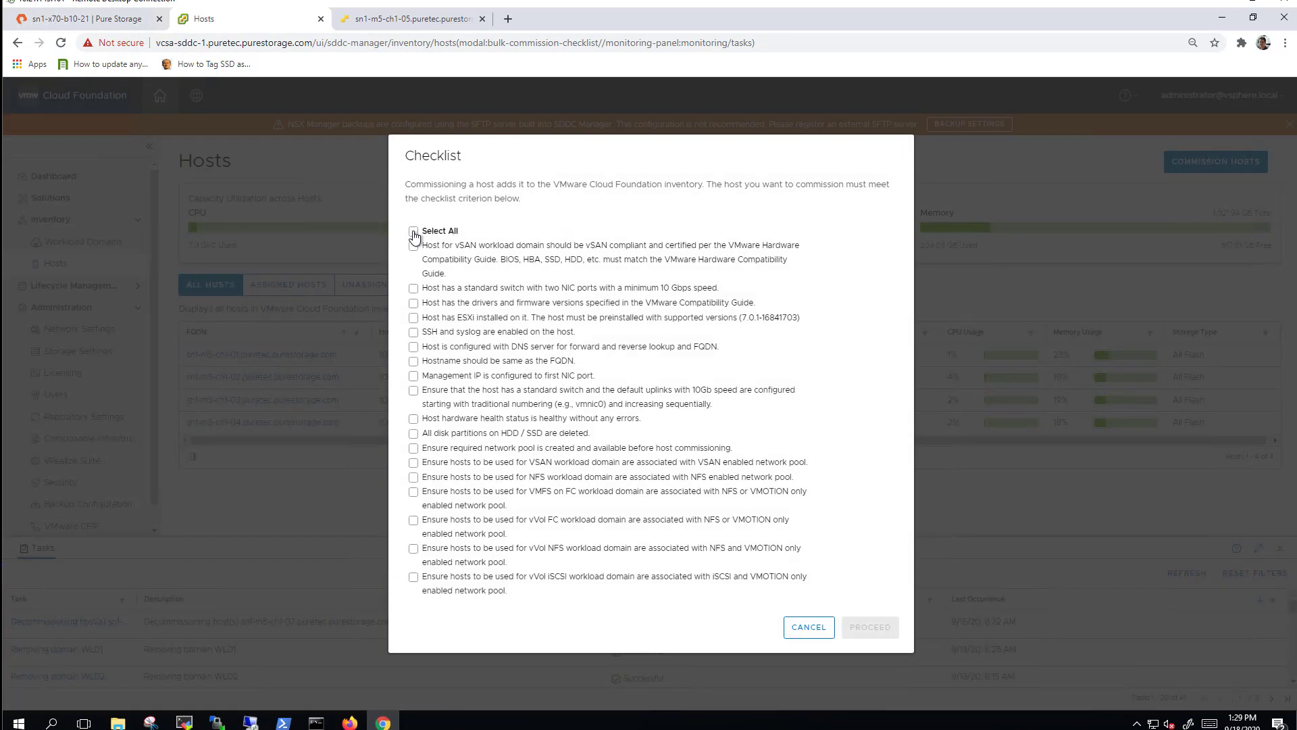
pyautogui.click(413, 232)
pyautogui.click(872, 628)
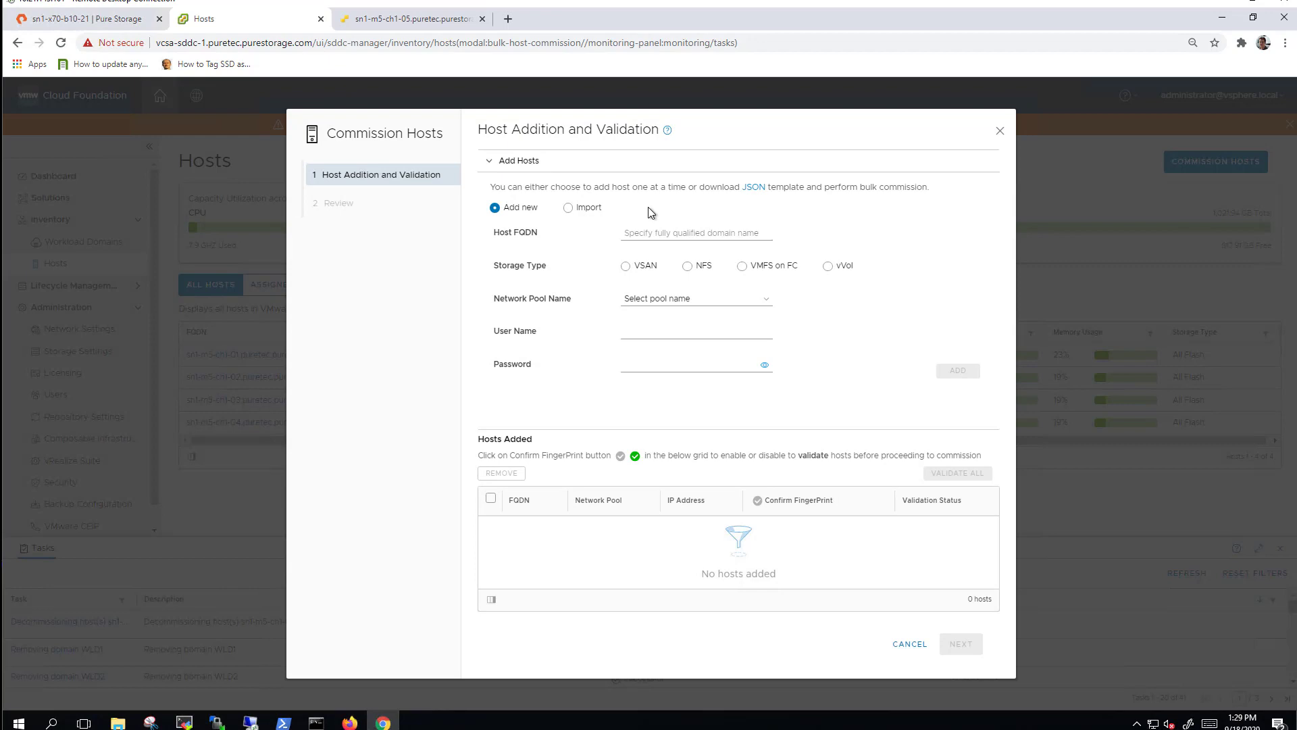
# Enter host sn1-m5-ch1-05.puretec.purestorage.com with vVol storage over FC in pool vMotion Only.
pyautogui.click(721, 235)
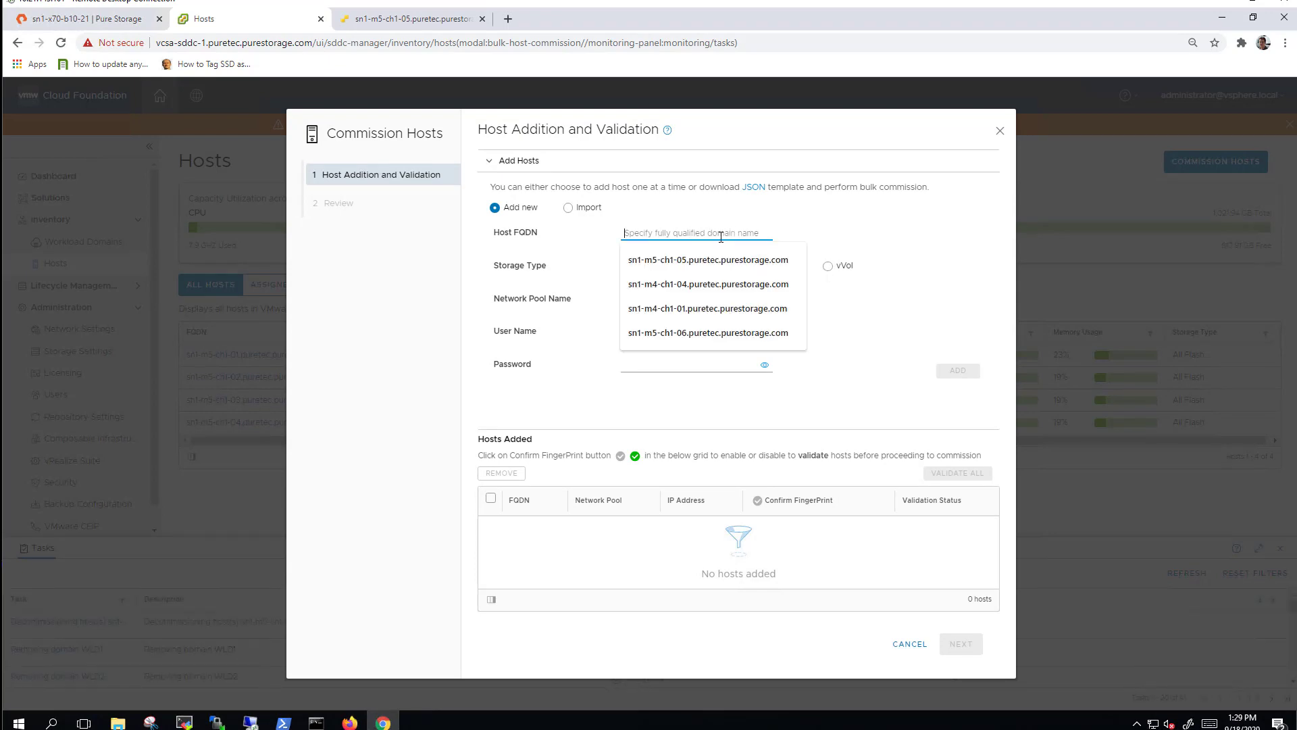
pyautogui.click(695, 260)
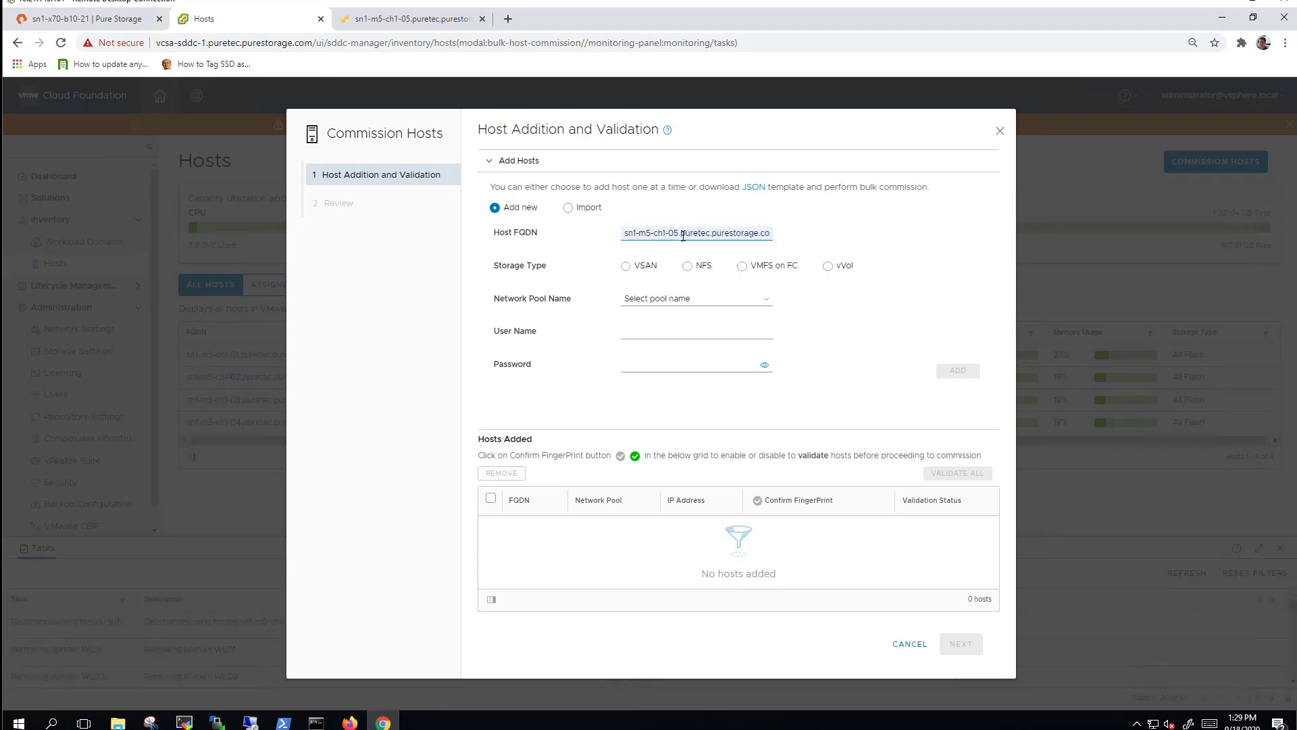
pyautogui.click(827, 265)
pyautogui.click(727, 301)
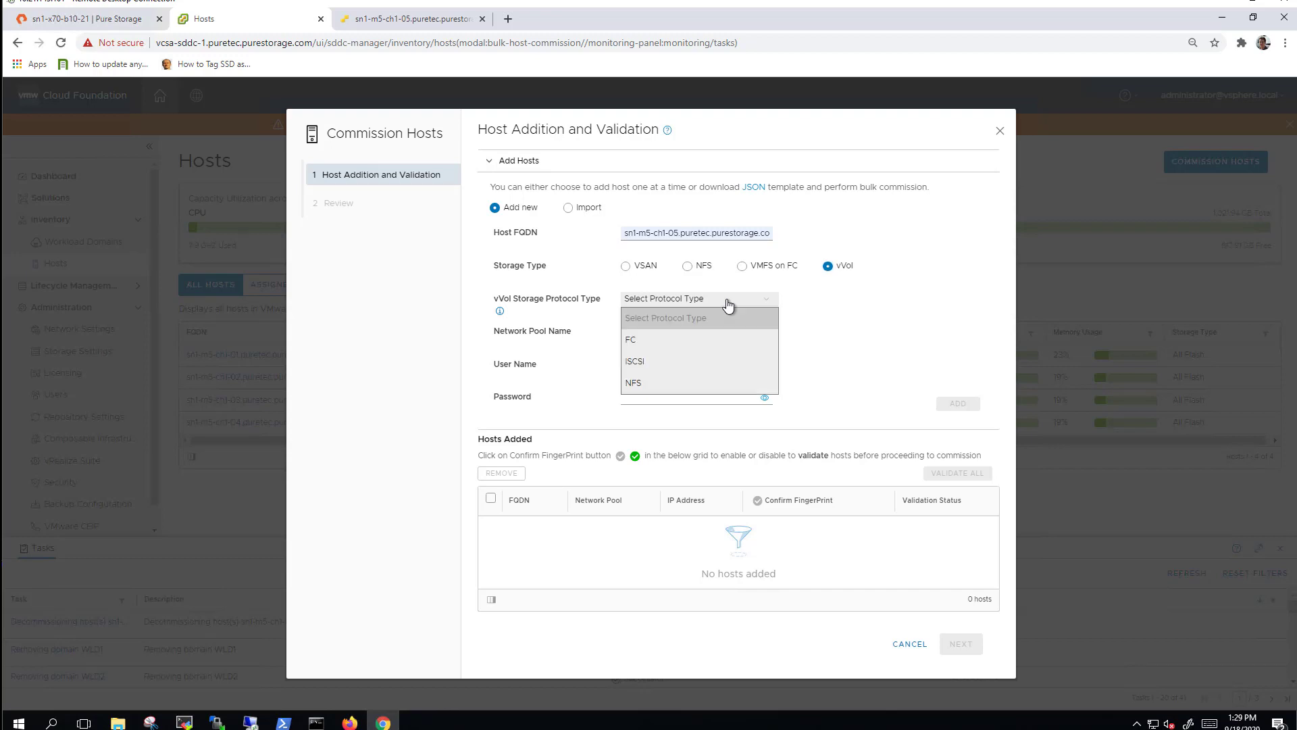
pyautogui.click(637, 339)
pyautogui.click(678, 334)
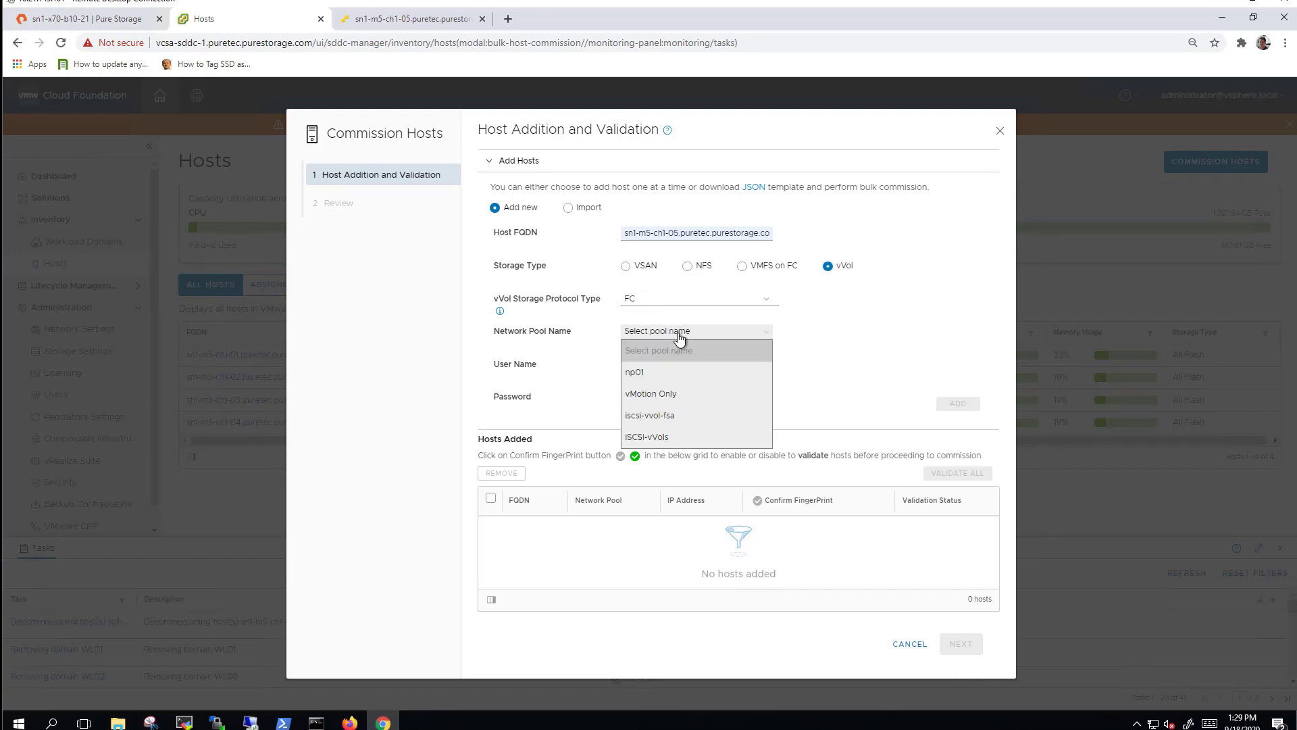
pyautogui.click(683, 391)
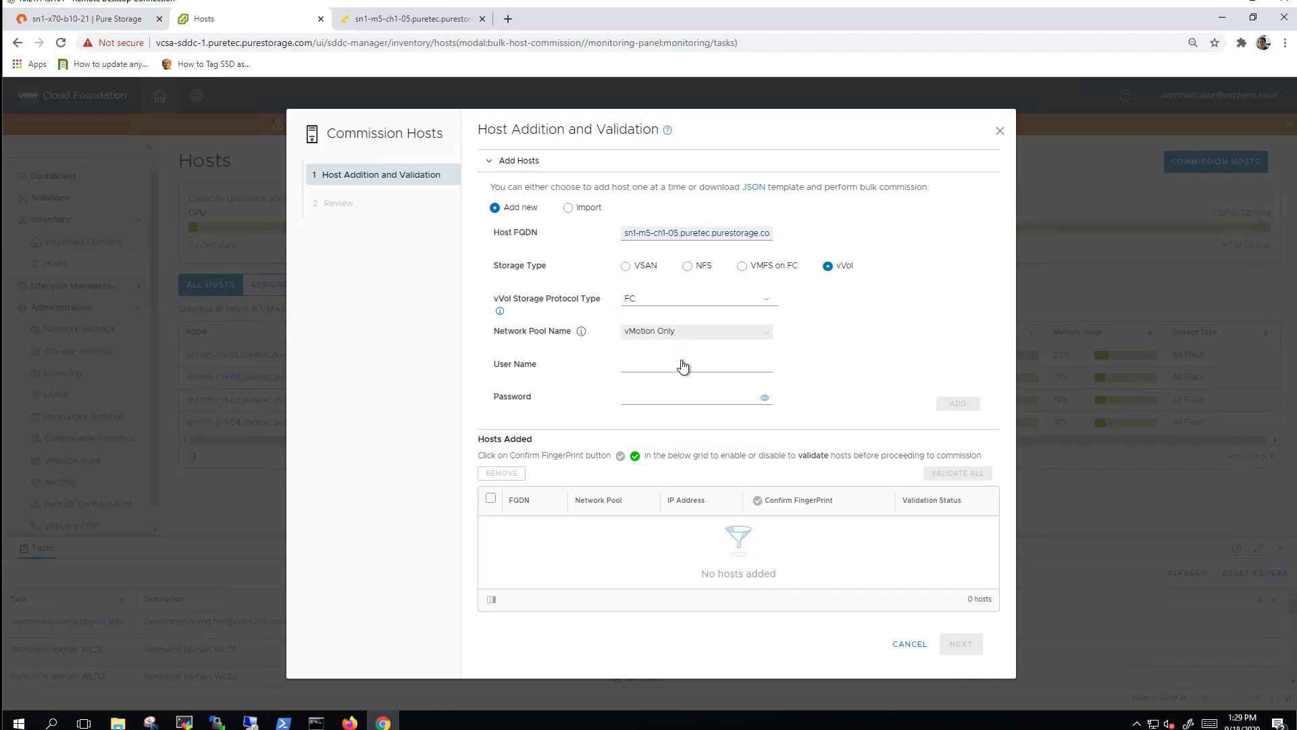
# Enter user name root and the host password, then reselect the FQDN text.
pyautogui.click(682, 365)
pyautogui.write('root')
pyautogui.press('Tab')
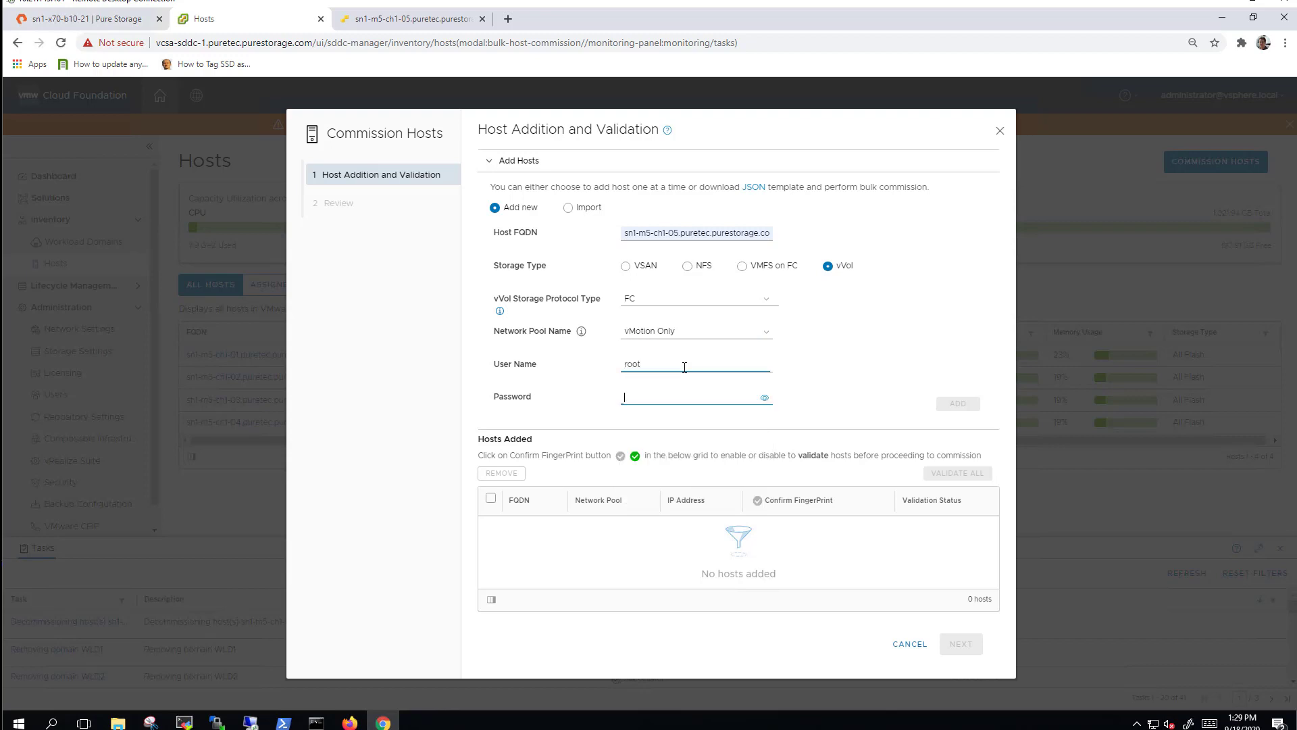
pyautogui.write('***')
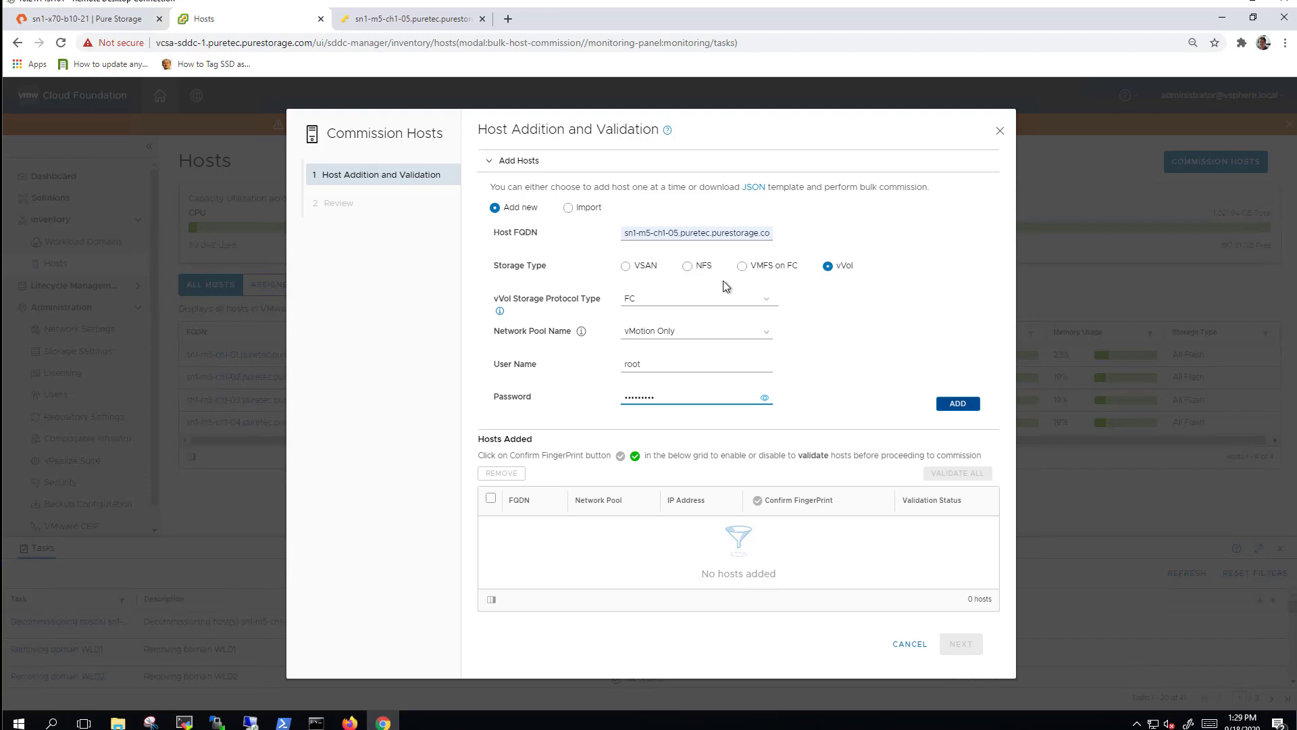
pyautogui.click(723, 232)
pyautogui.hotkey('ctrl', 'a')
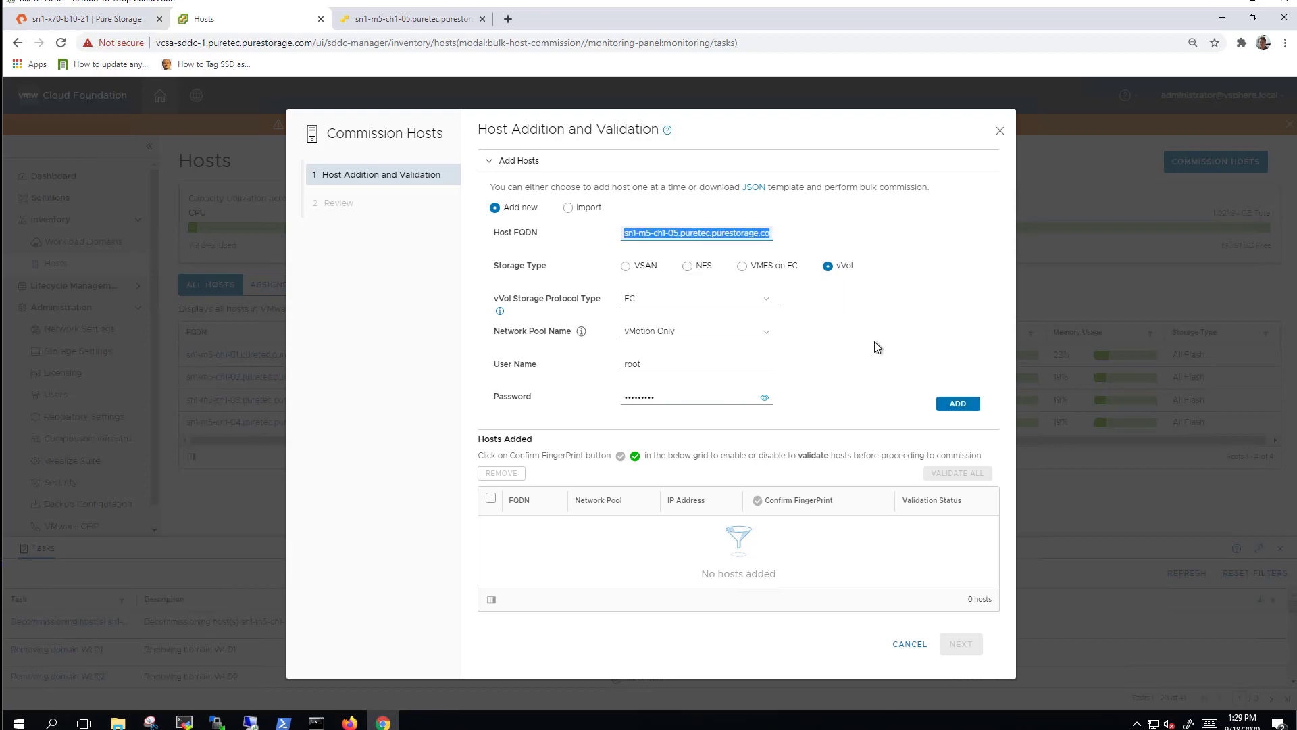
# Add the host, confirm fingerprints for all three hosts and validate them.
pyautogui.click(958, 403)
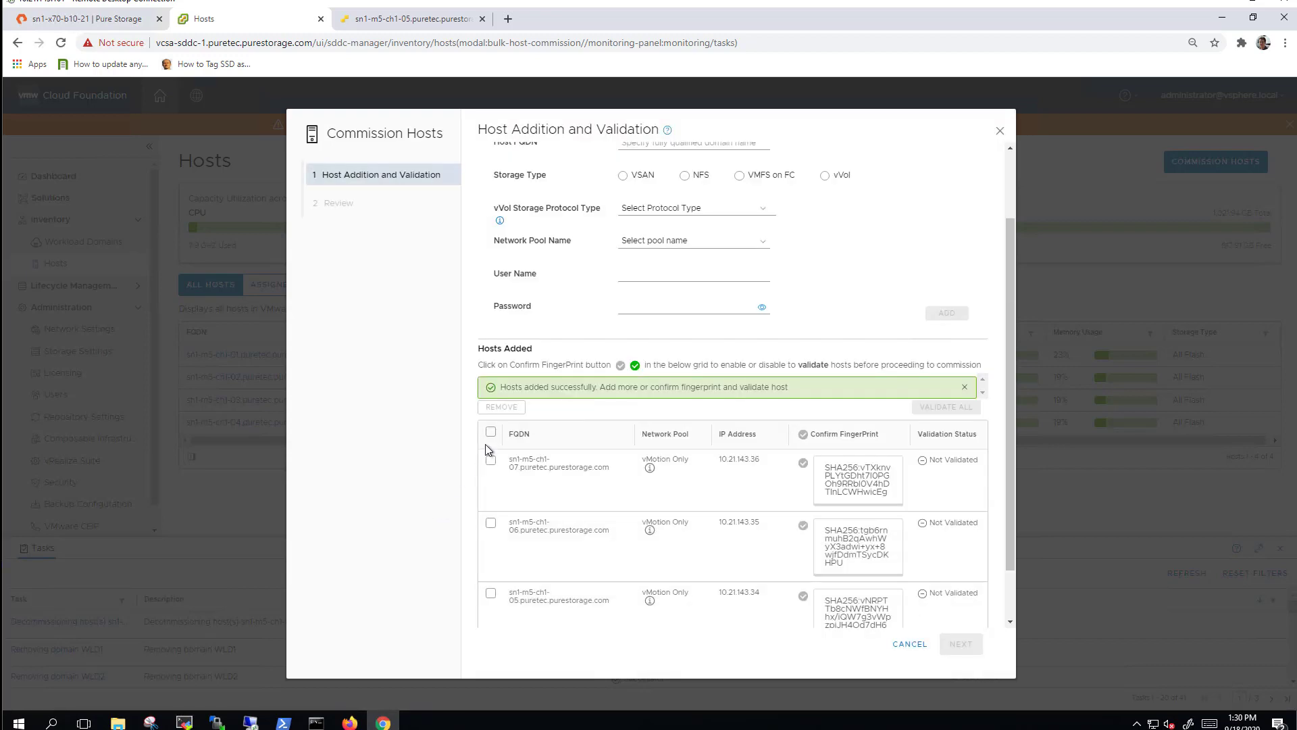
pyautogui.click(491, 431)
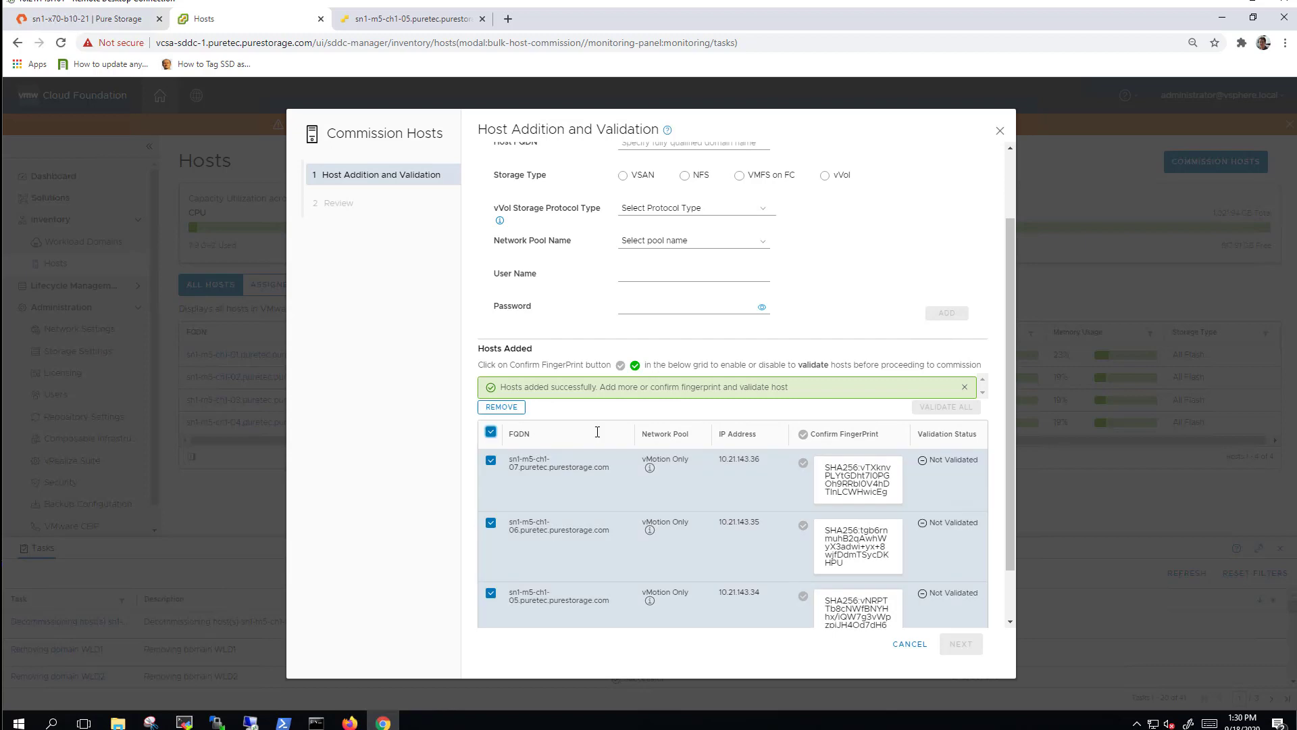
pyautogui.click(802, 434)
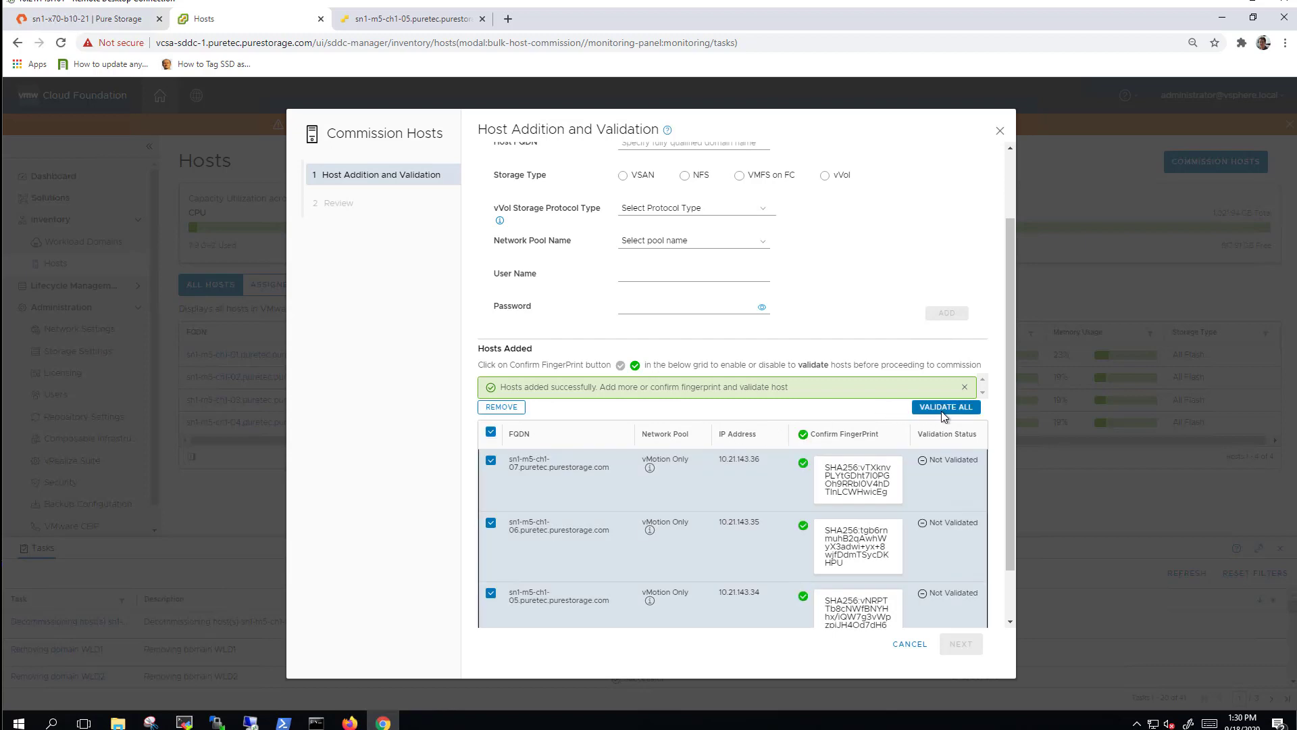
pyautogui.click(942, 408)
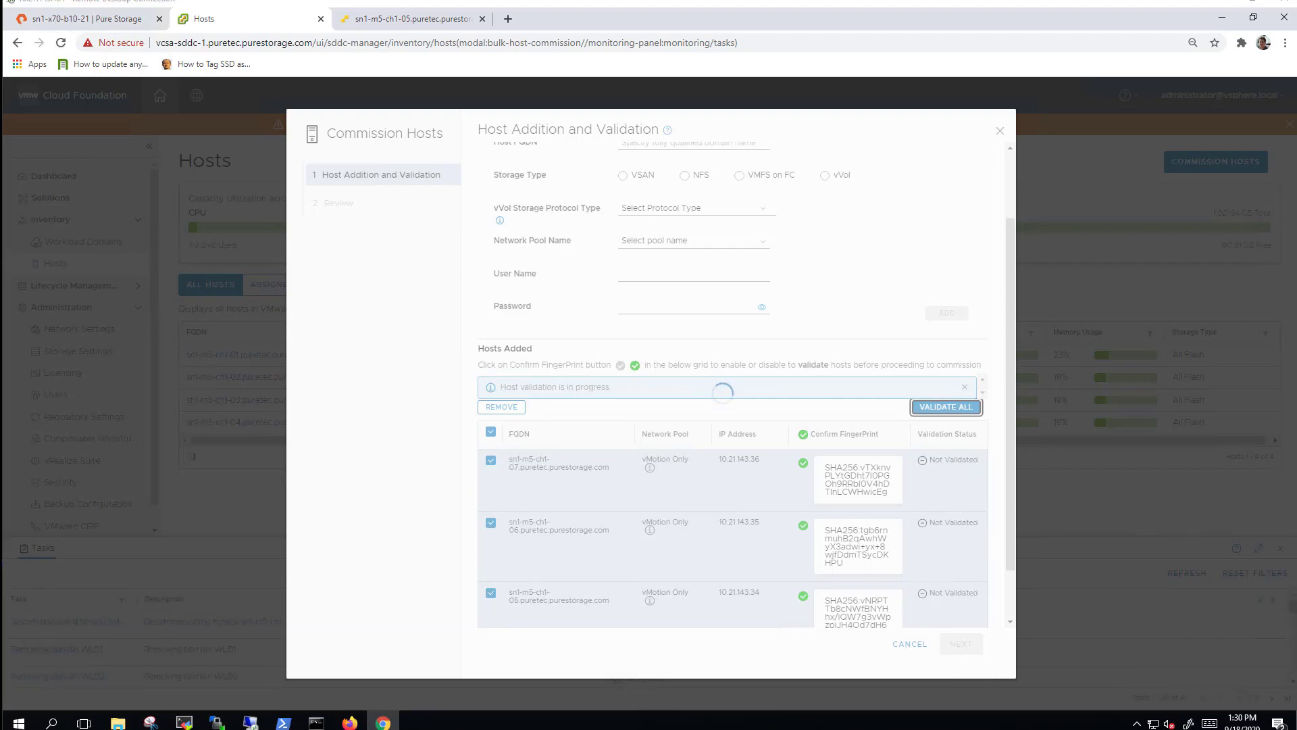
# Commission hosts sn1-m5-ch1-05, -06 and -07, check them as unassigned, then open Workload Domains.
pyautogui.click(962, 645)
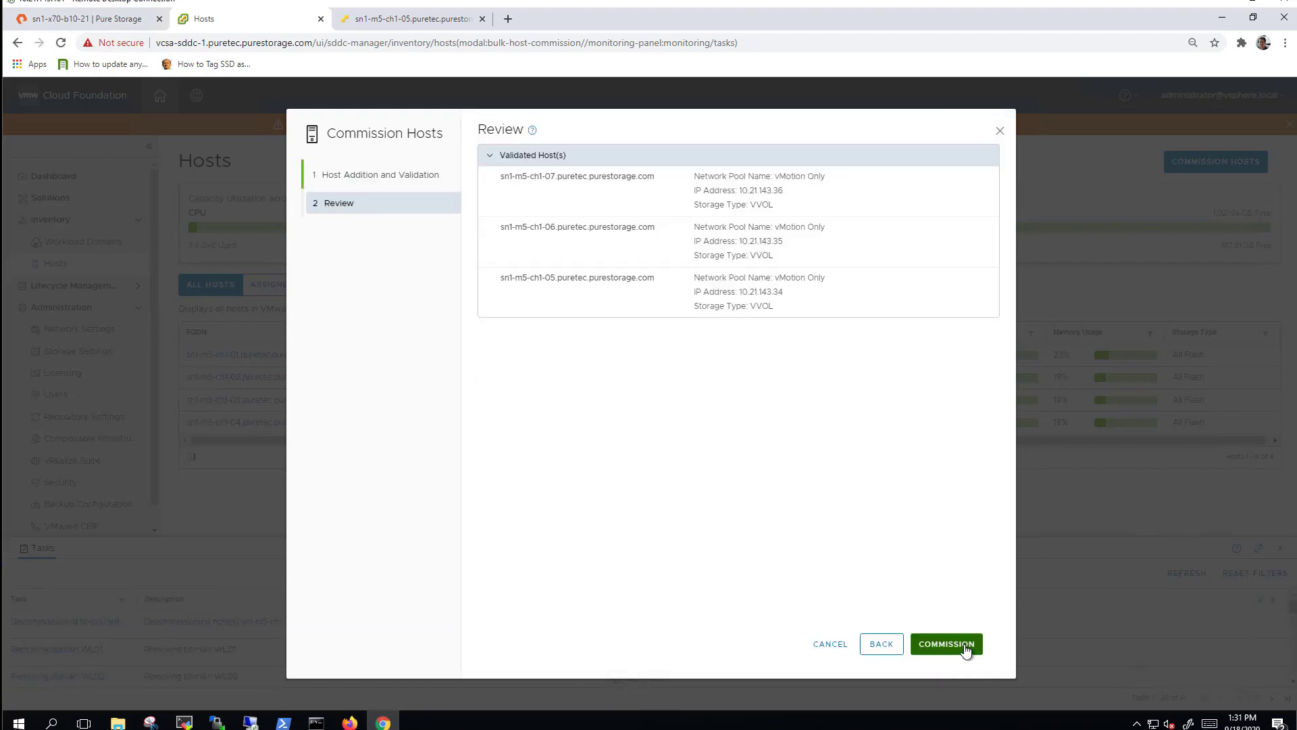
pyautogui.tripleClick(768, 303)
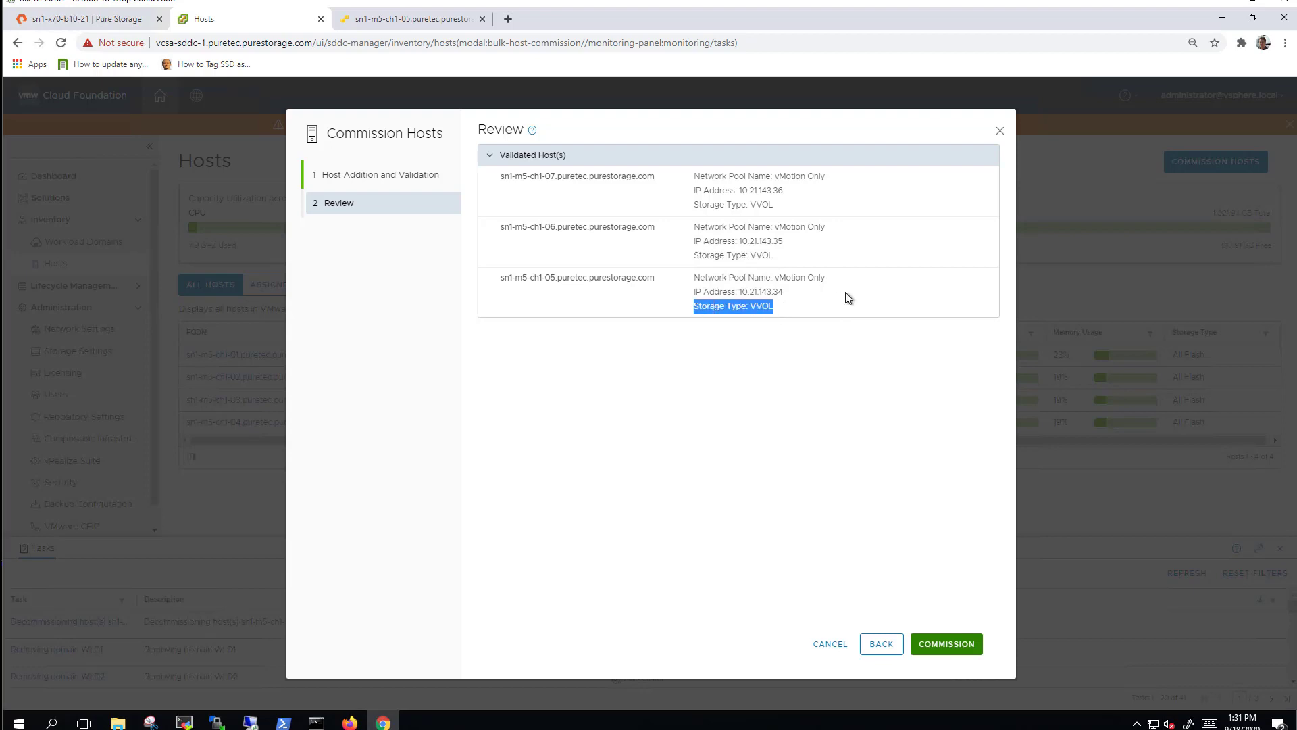
pyautogui.click(850, 378)
pyautogui.click(942, 642)
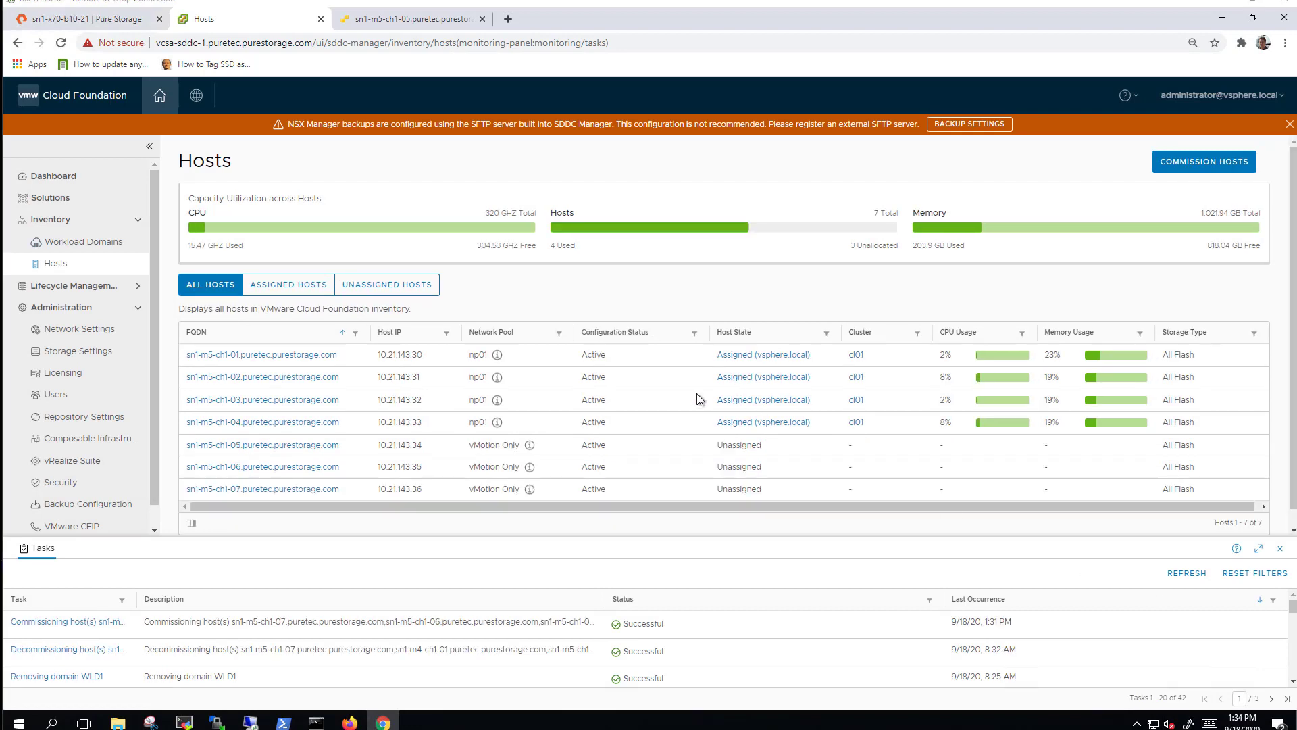
pyautogui.click(397, 284)
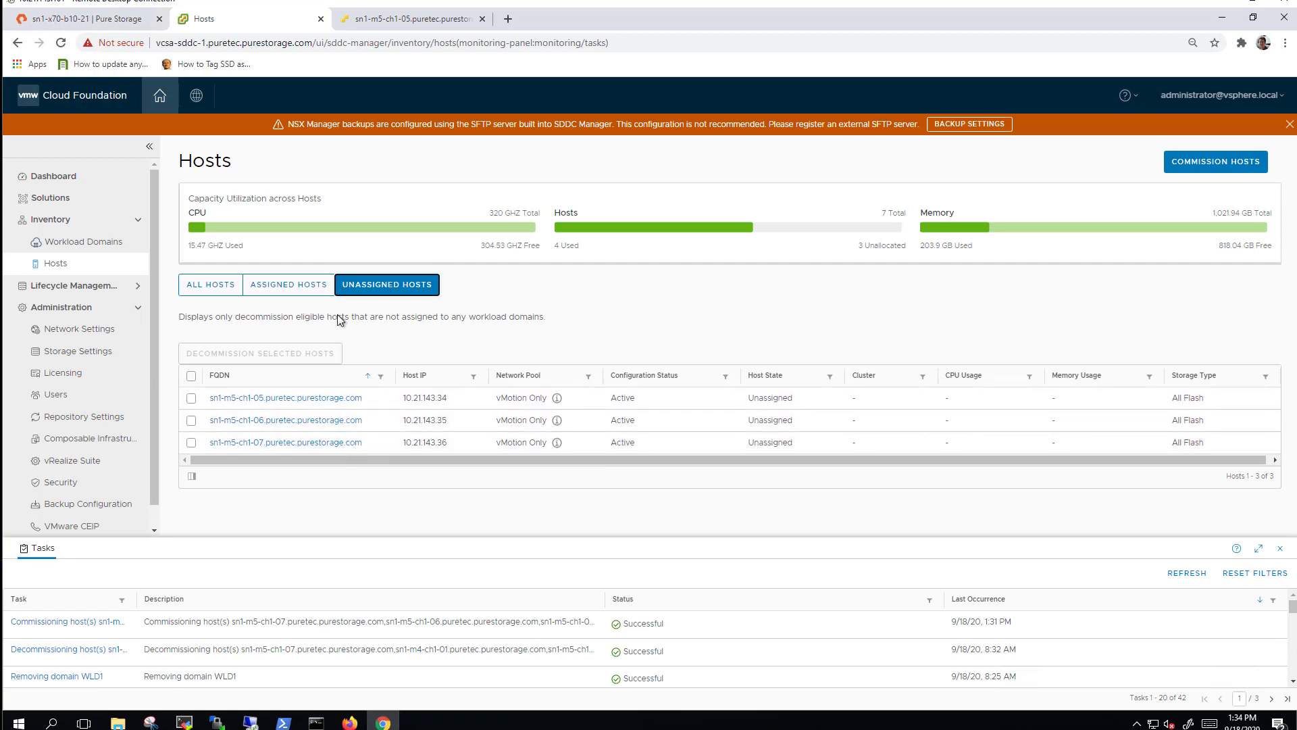
pyautogui.click(81, 242)
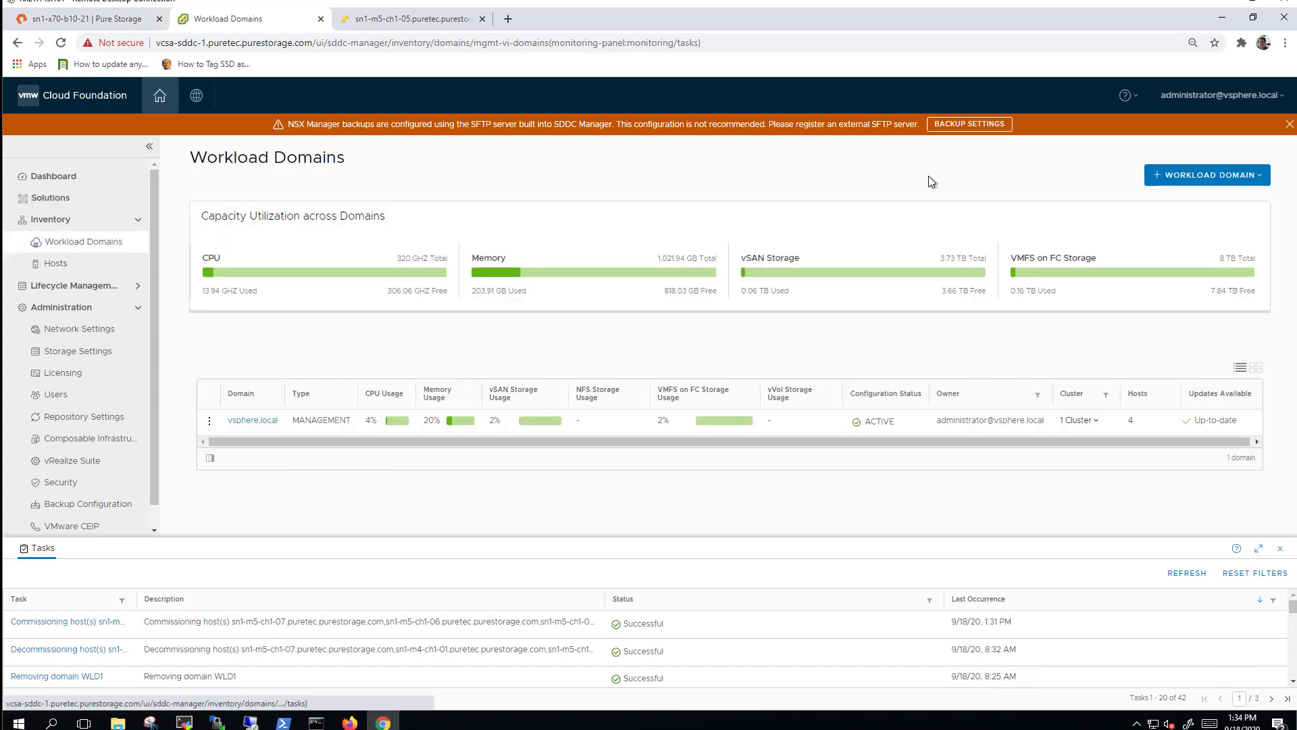
# Start a new VI workload domain using vVol storage.
pyautogui.click(1209, 175)
pyautogui.click(1181, 206)
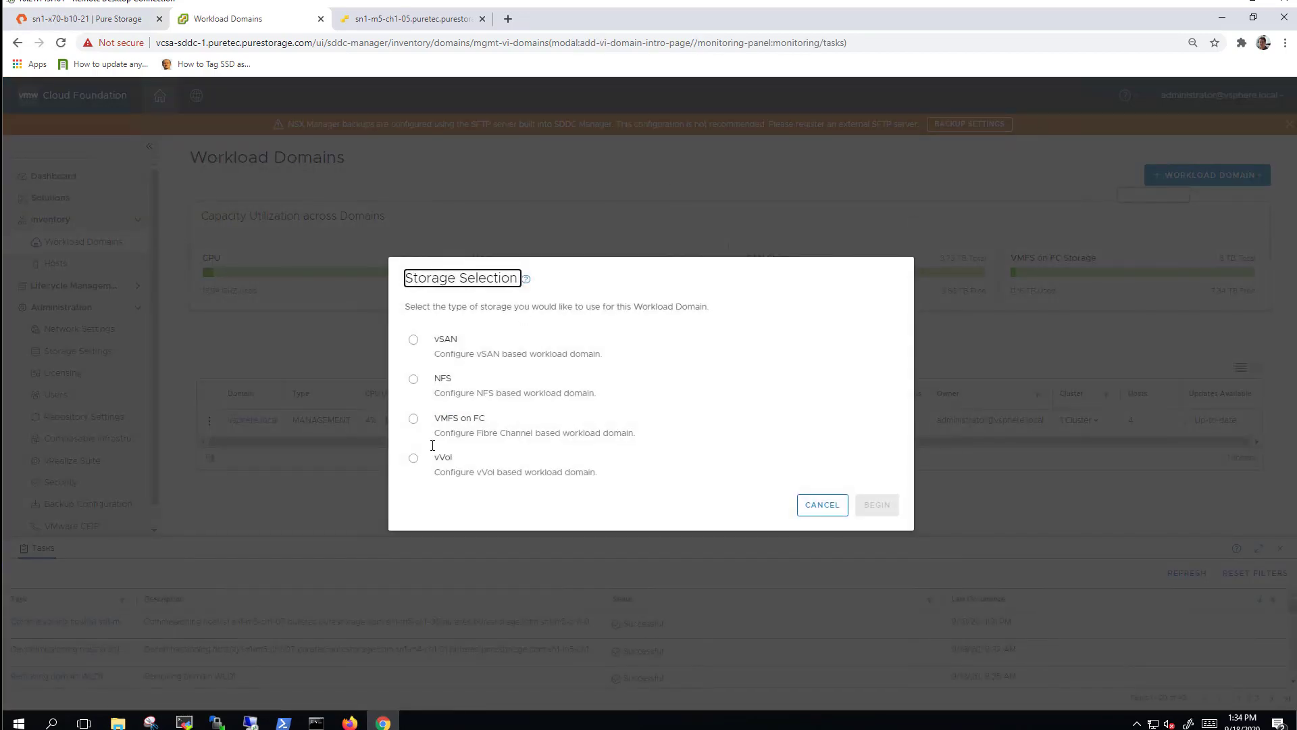
pyautogui.click(414, 459)
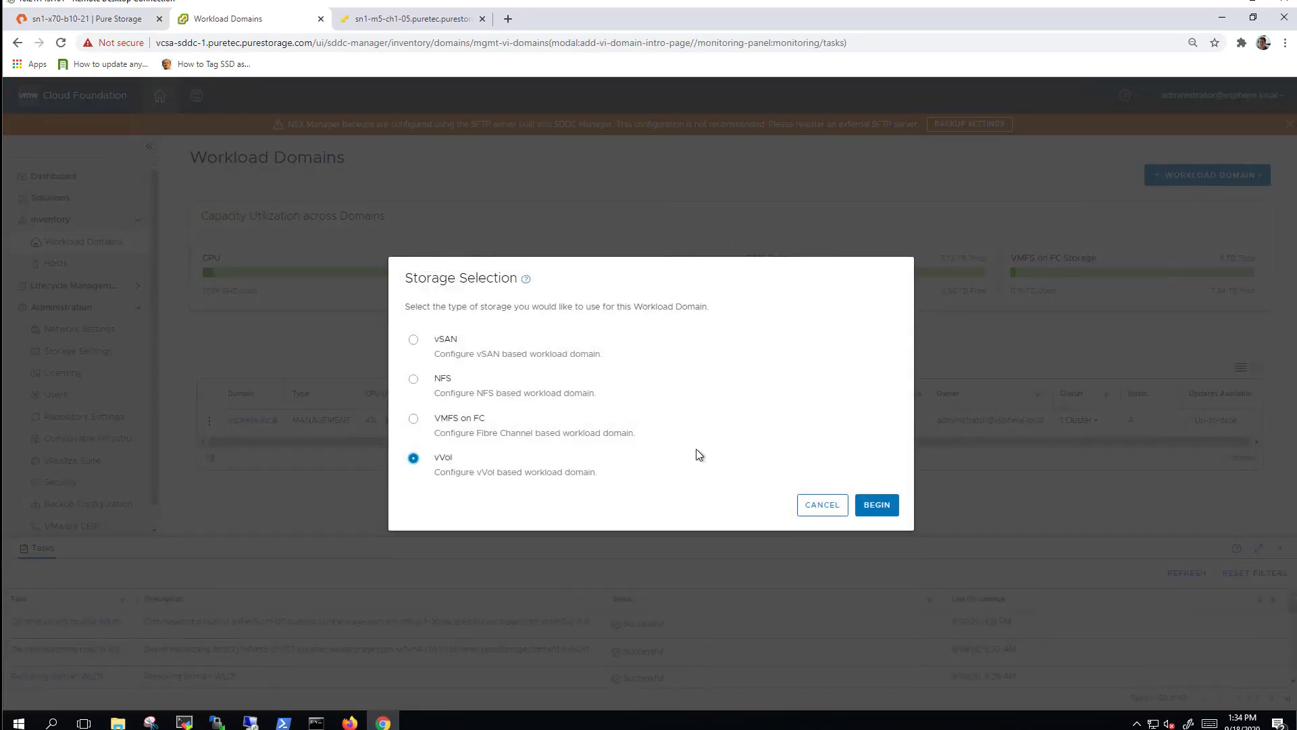
pyautogui.click(886, 513)
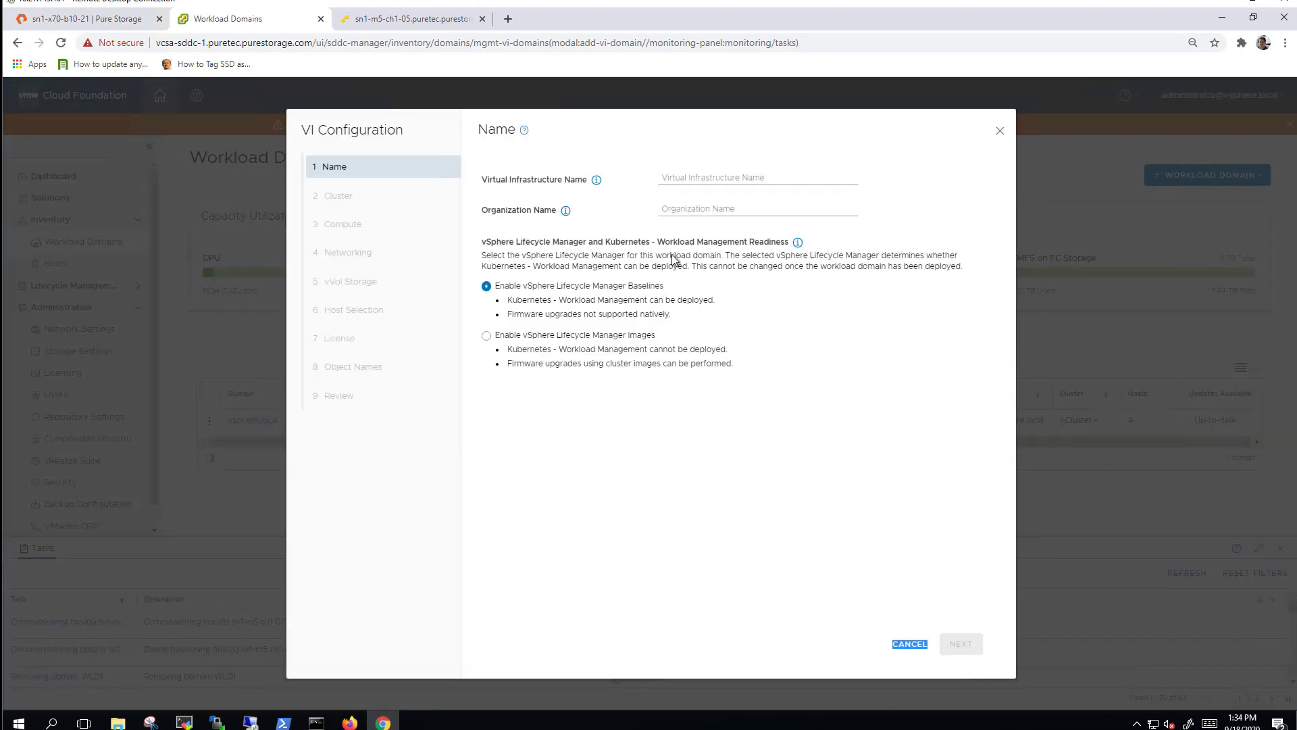
# Name the domain and organization WLD1 and the cluster Sisters.
pyautogui.click(676, 179)
pyautogui.write('WLD1')
pyautogui.press('Tab')
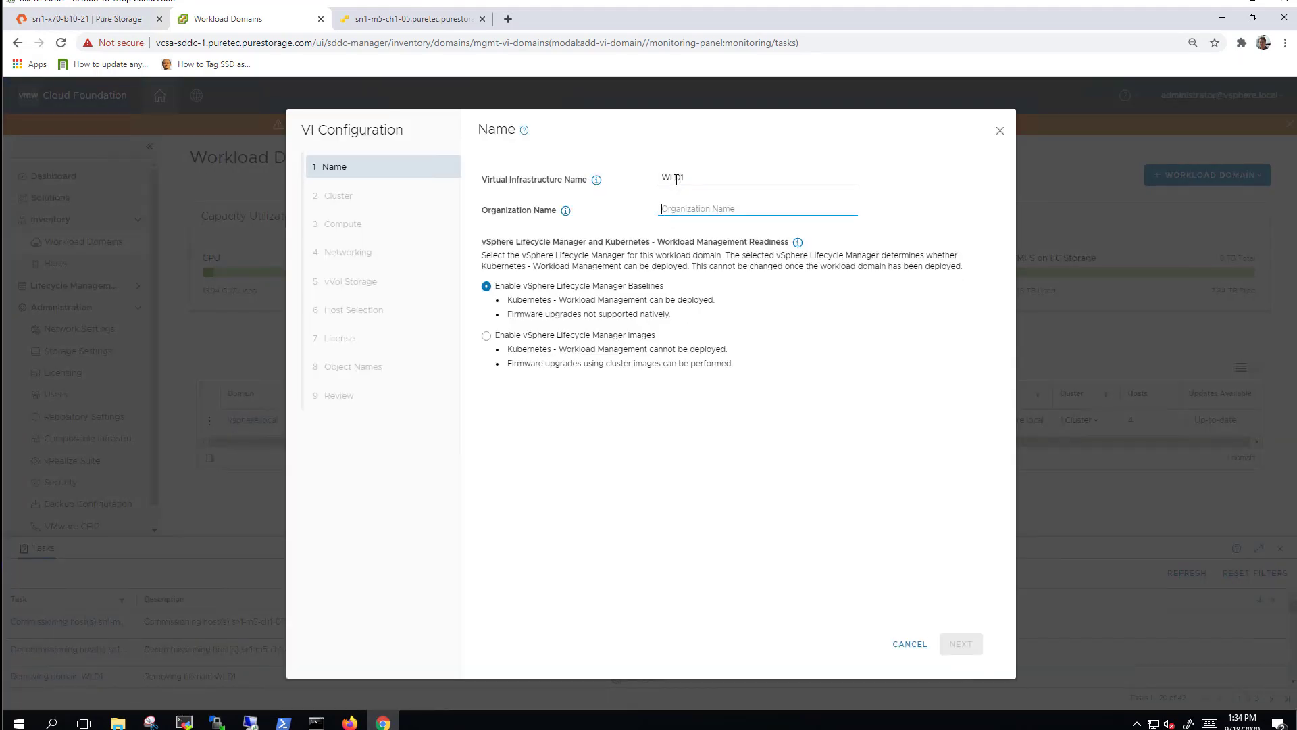
pyautogui.write('WLD1')
pyautogui.click(961, 644)
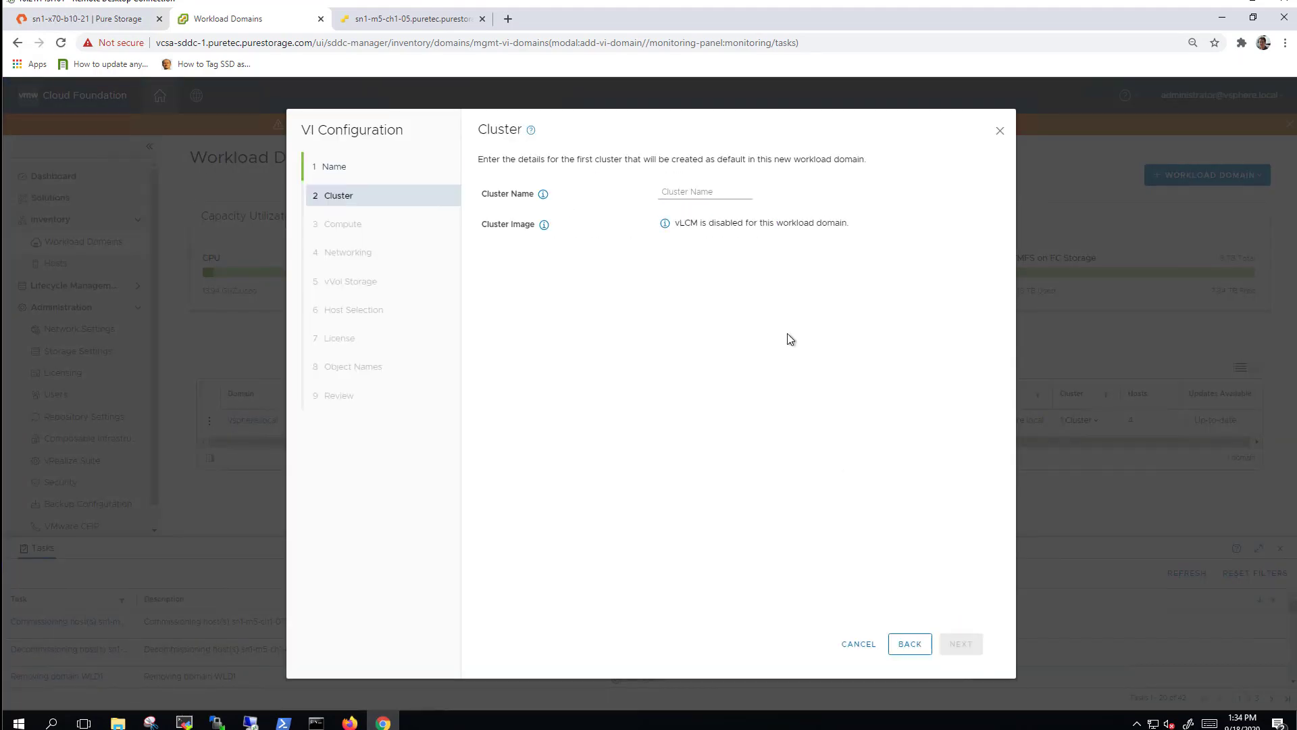
pyautogui.write('sister')
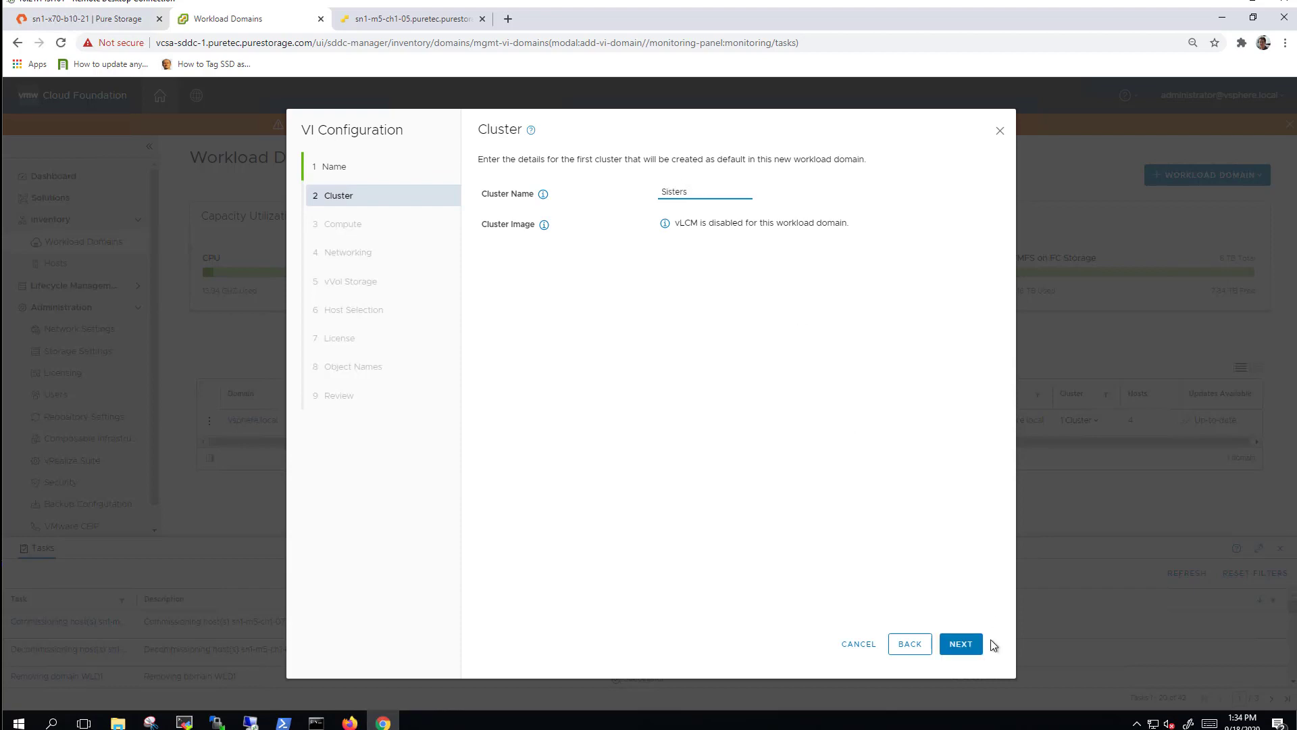
pyautogui.click(963, 644)
# Fill in vCenter 10.21.143.140 and enter its root password twice.
pyautogui.click(716, 193)
pyautogui.click(716, 219)
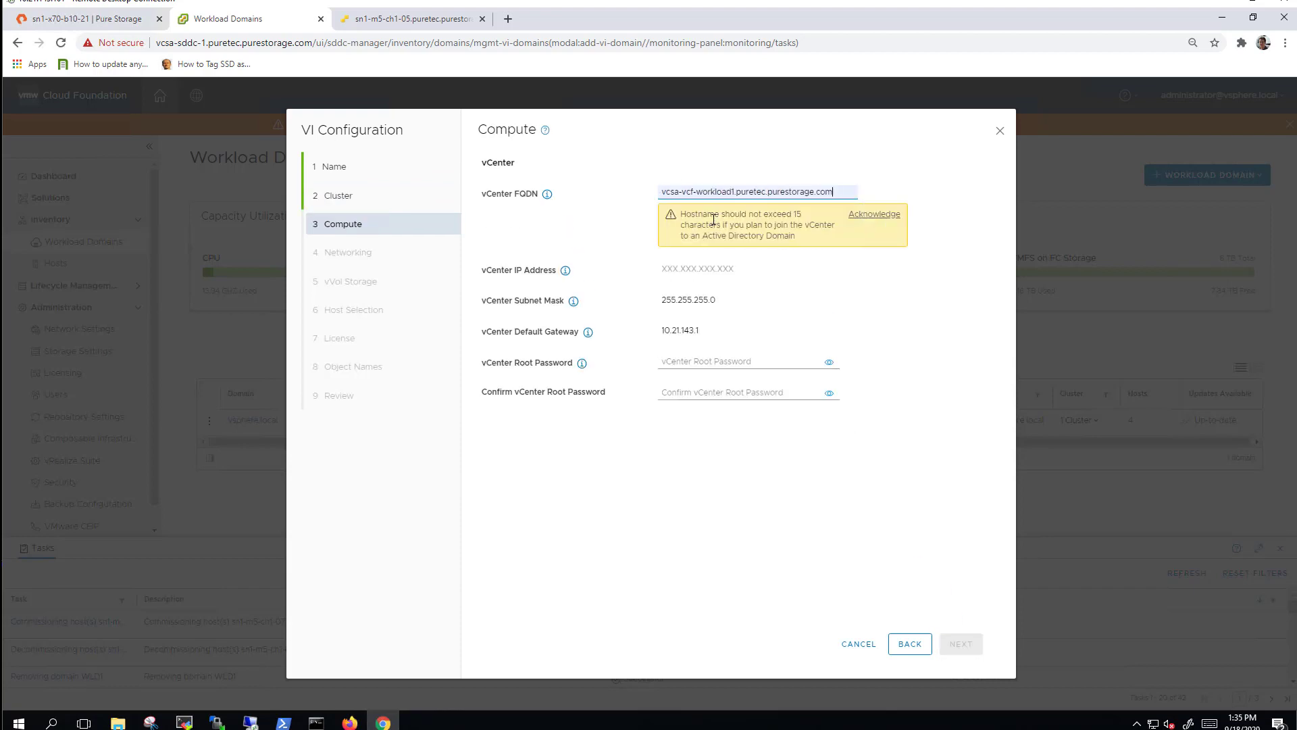
pyautogui.click(727, 314)
pyautogui.write('•')
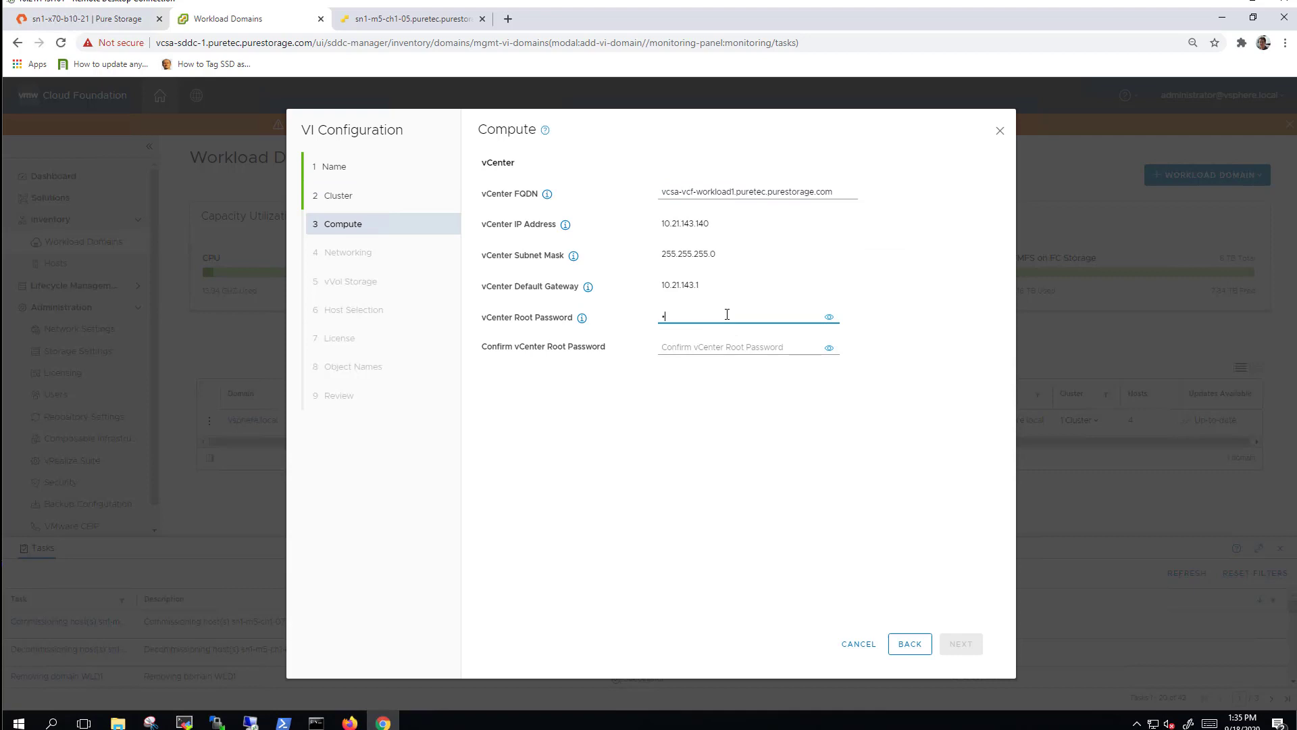
pyautogui.press('Tab')
pyautogui.write('••••')
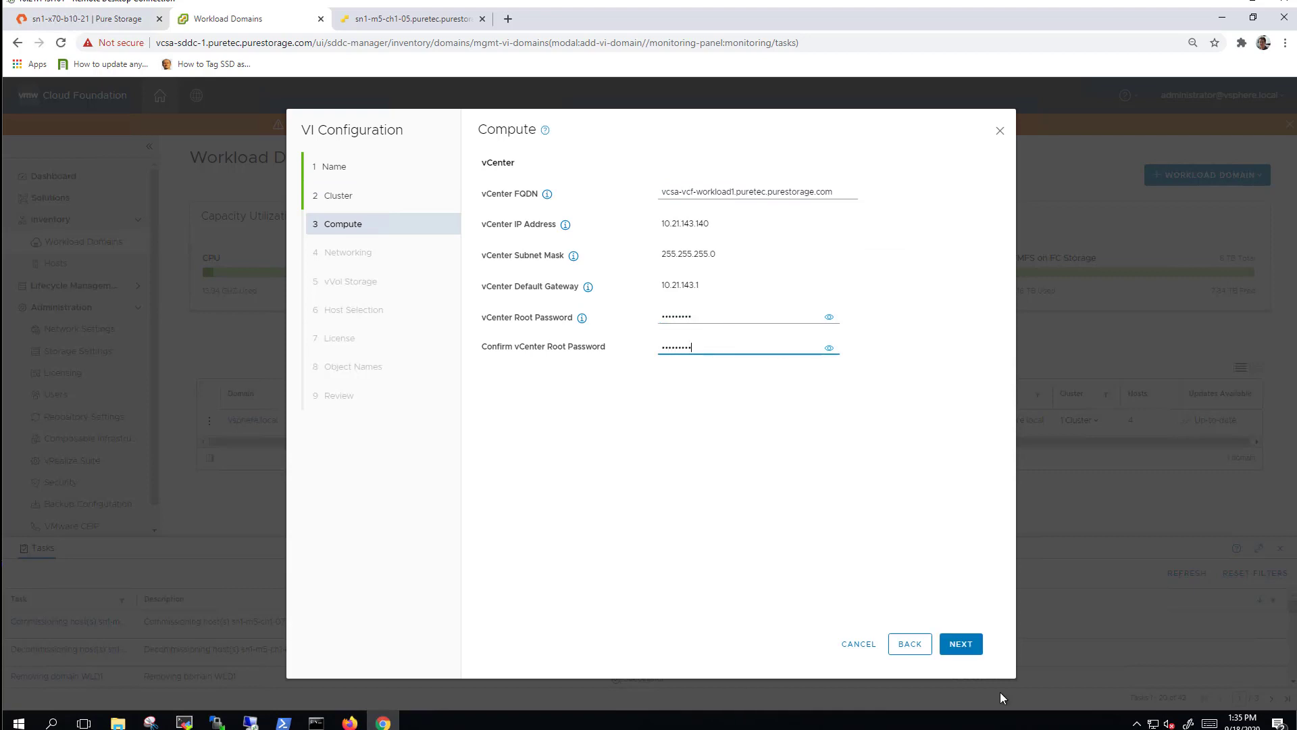
pyautogui.click(968, 643)
# Enter the NSX-T admin password and overlay VLAN ID 2143.
pyautogui.write('••••••••••••')
pyautogui.press('Tab')
pyautogui.write('••••••••••••')
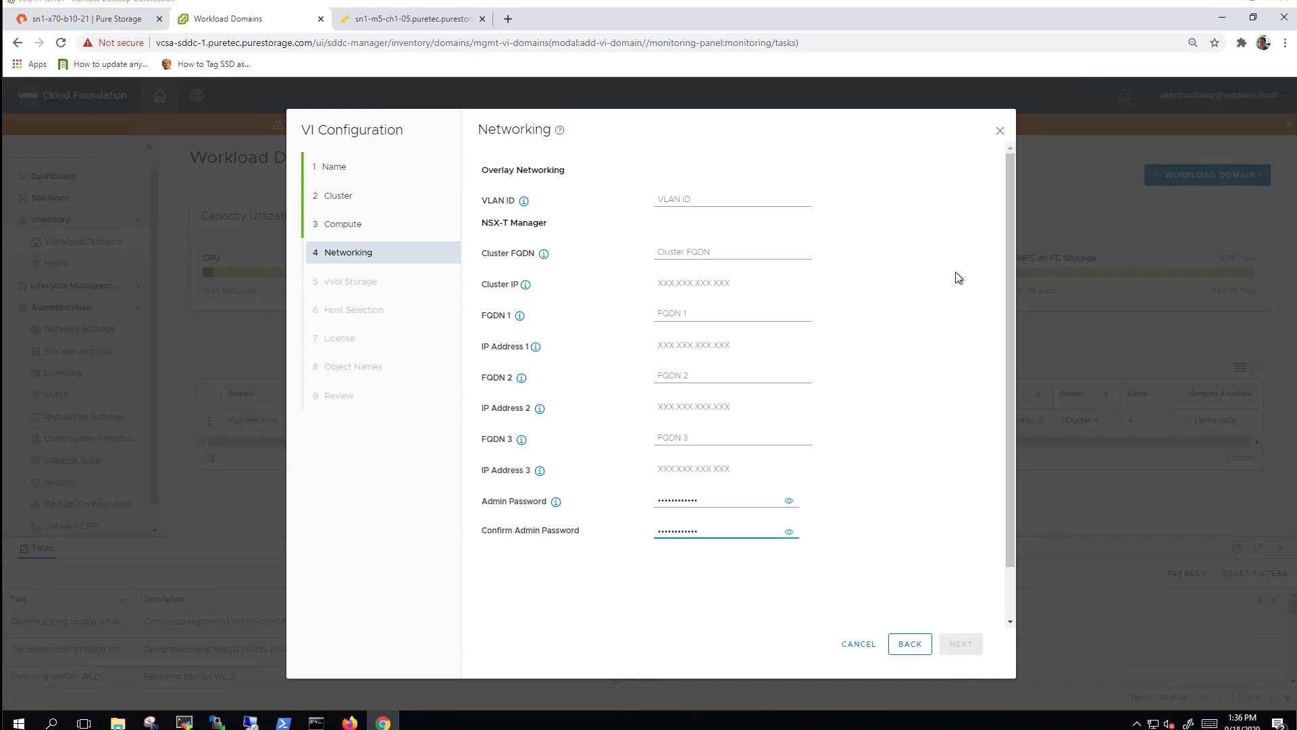
pyautogui.click(722, 200)
pyautogui.write('2143')
# Fill the NSX-T cluster FQDN and three manager FQDNs from saved entries.
pyautogui.click(703, 258)
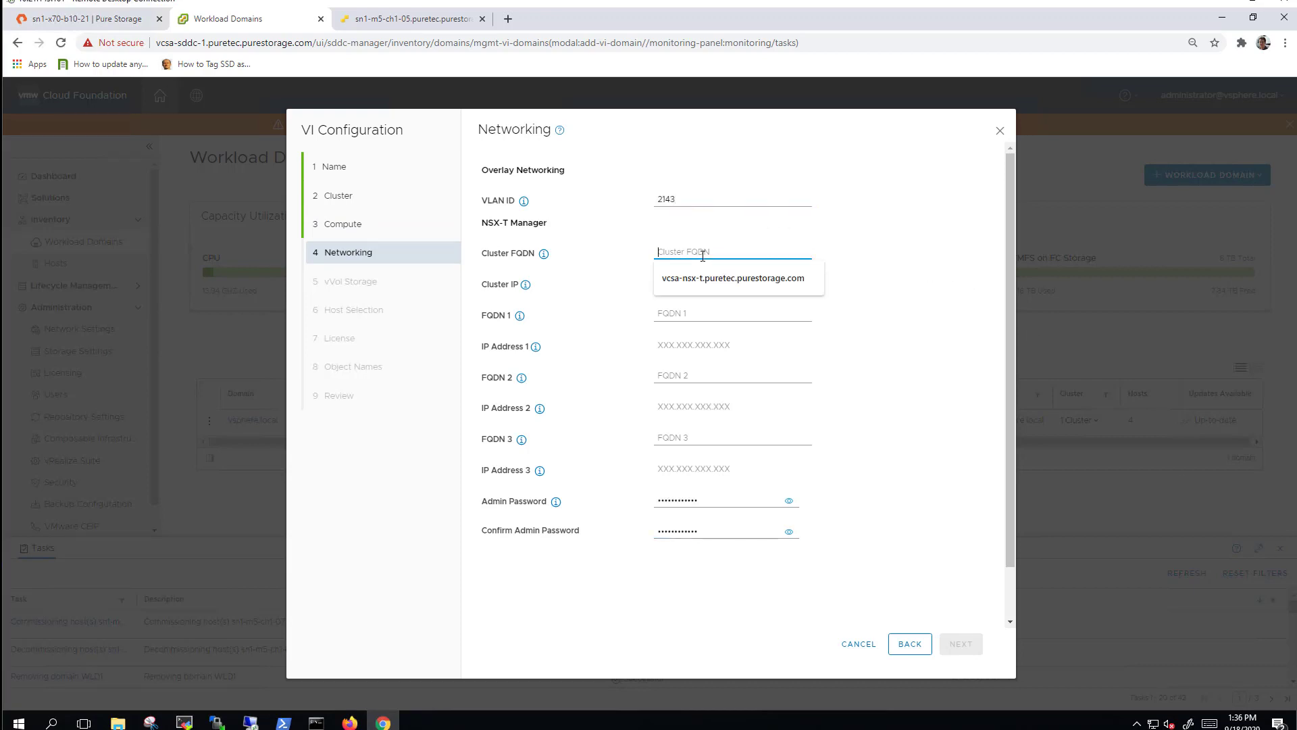
pyautogui.click(736, 277)
pyautogui.click(693, 315)
pyautogui.click(687, 338)
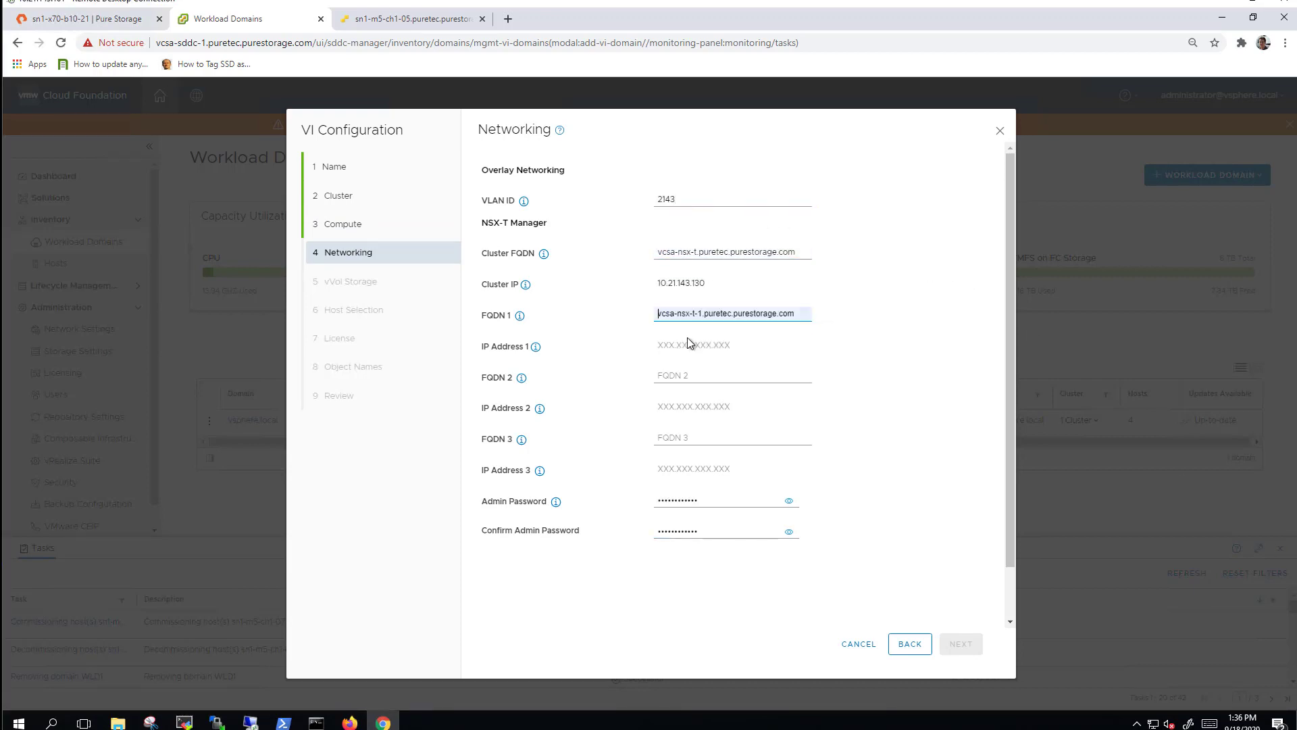
pyautogui.click(695, 377)
pyautogui.click(698, 403)
pyautogui.click(696, 439)
pyautogui.click(703, 466)
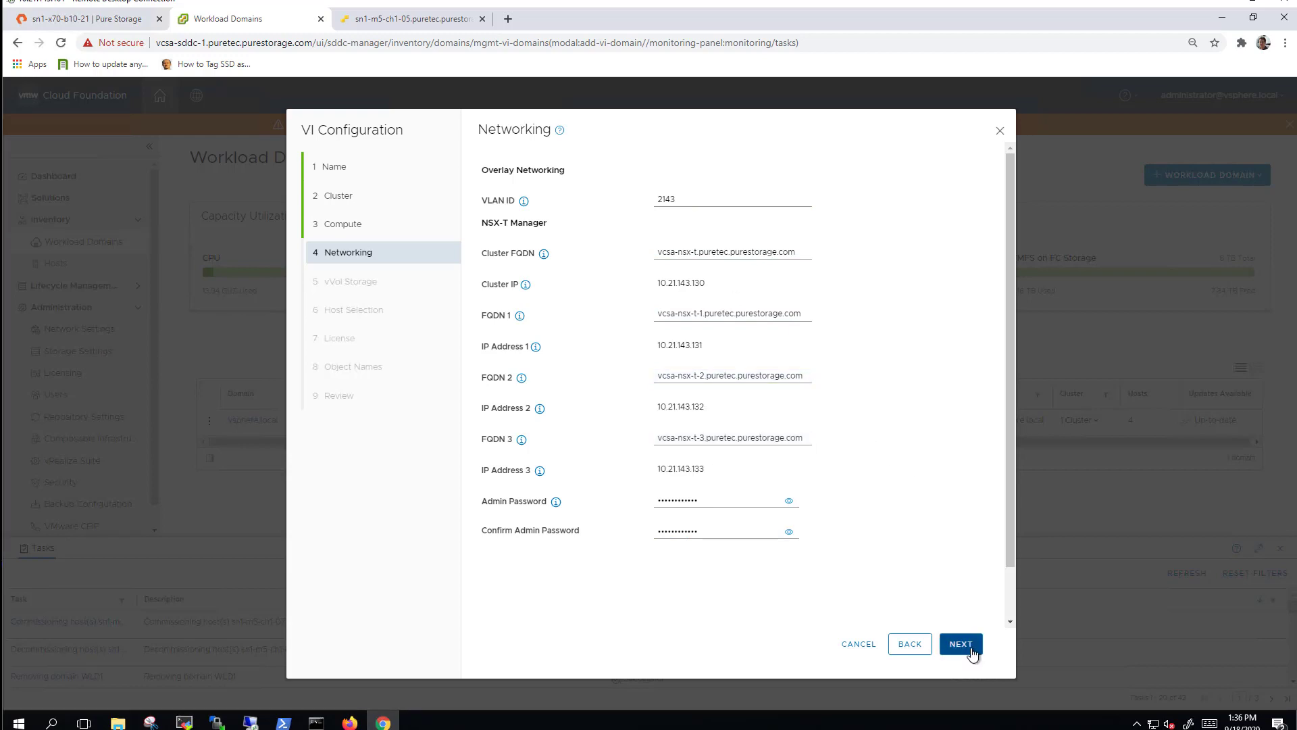
pyautogui.click(970, 650)
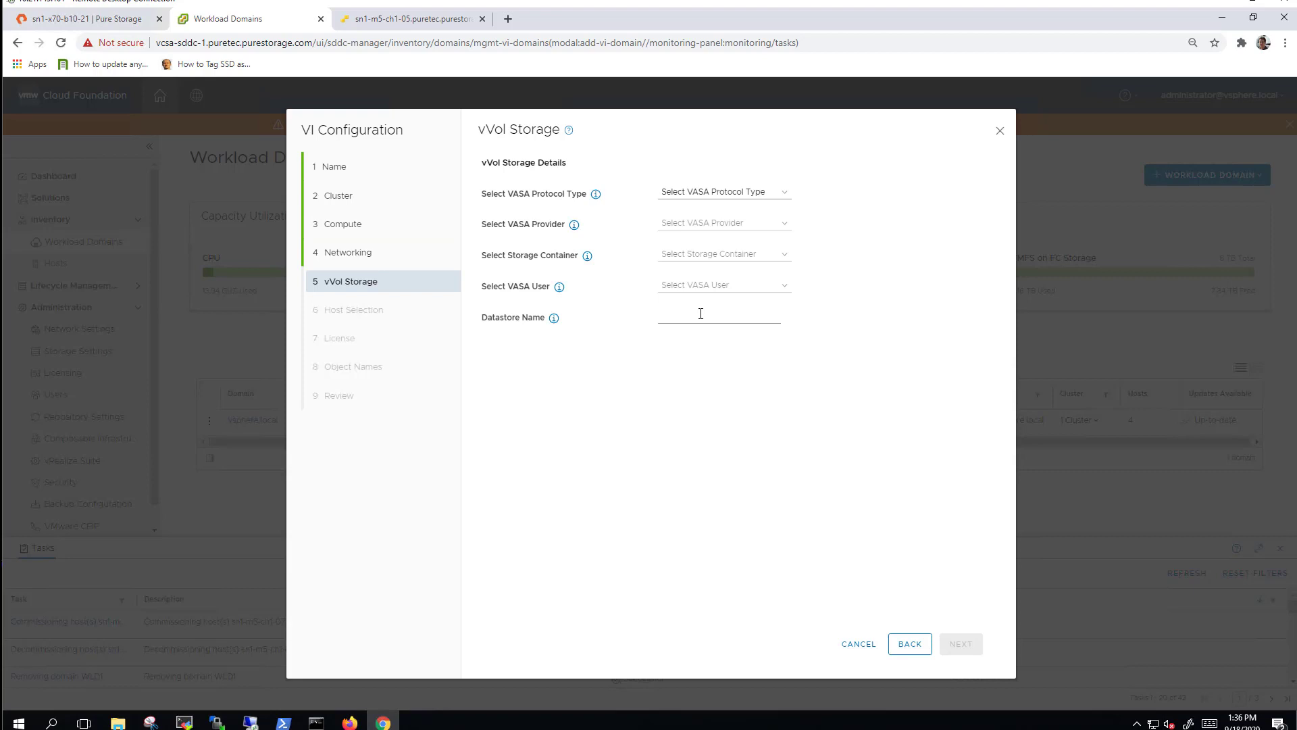
# Choose FC, provider sn1-x70-b10-21-ct0, Vvol container, user purevvols, and datastore name vvols-FC-WLD1.
pyautogui.click(729, 194)
pyautogui.click(683, 233)
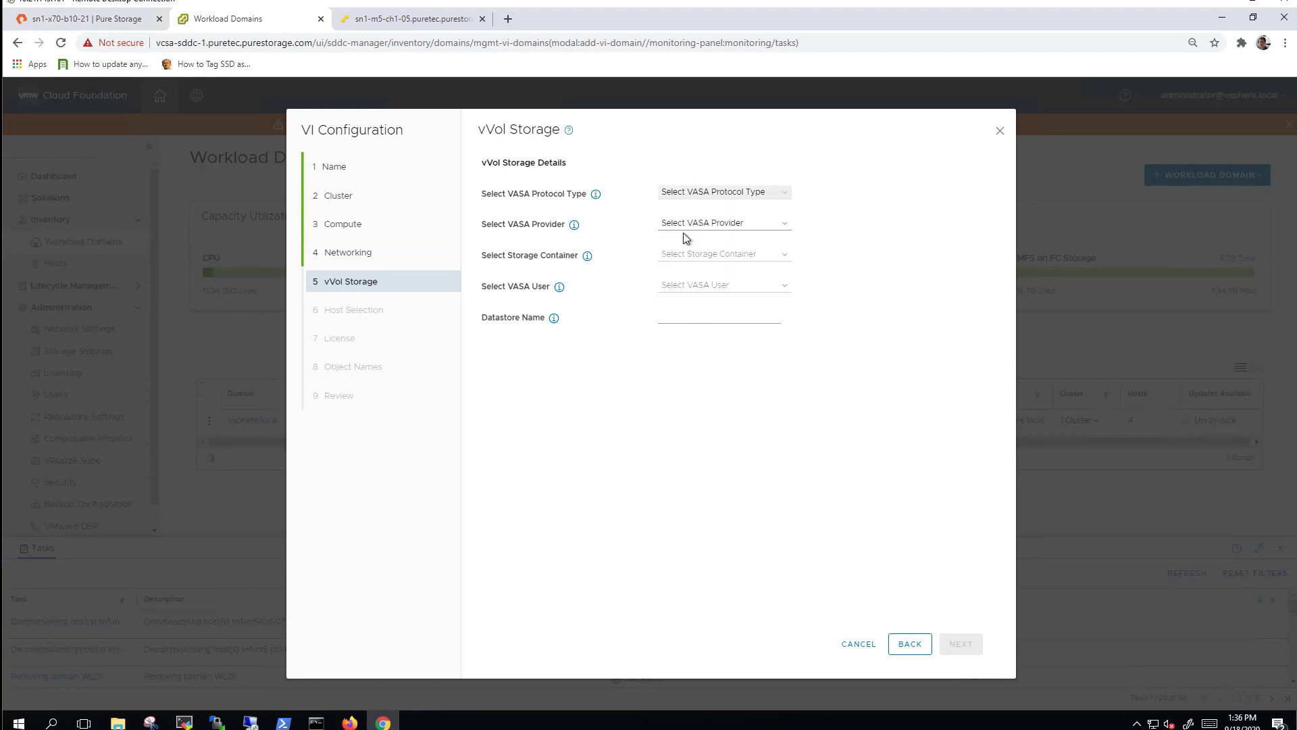
pyautogui.click(691, 229)
pyautogui.click(720, 265)
pyautogui.click(698, 255)
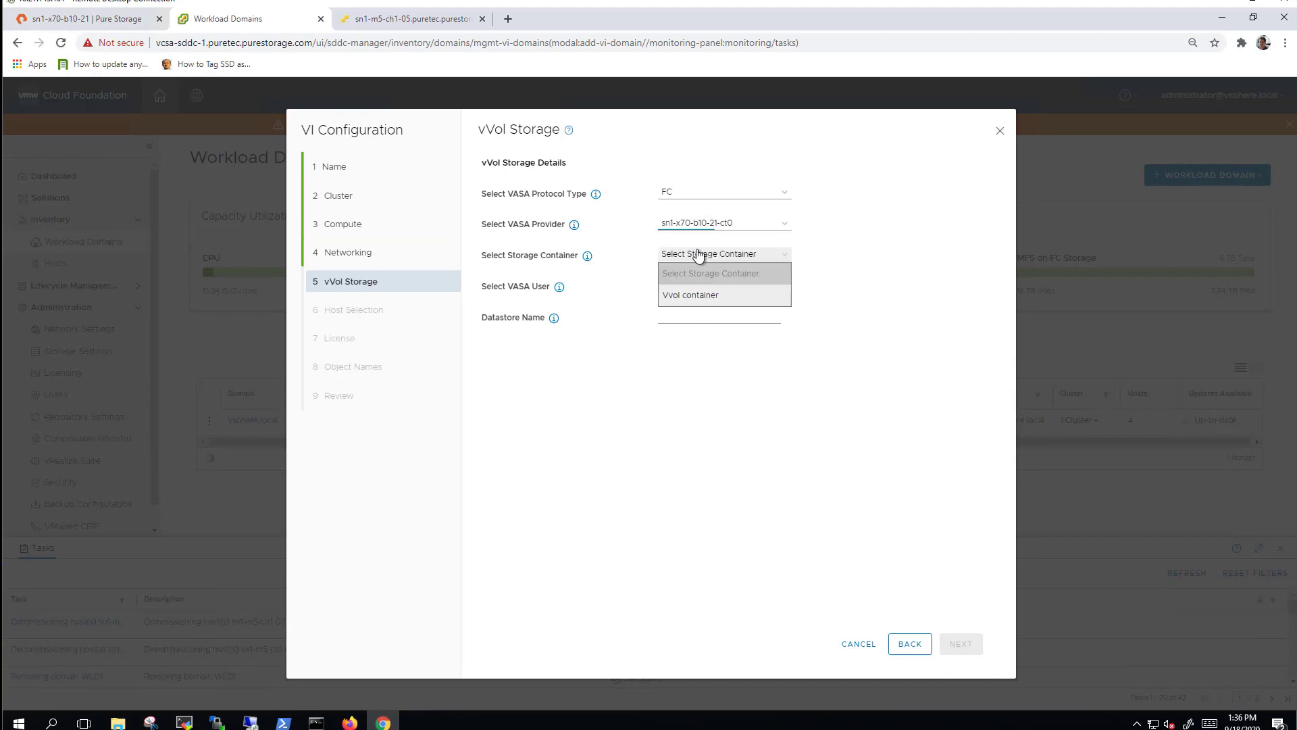
pyautogui.click(699, 295)
pyautogui.click(698, 287)
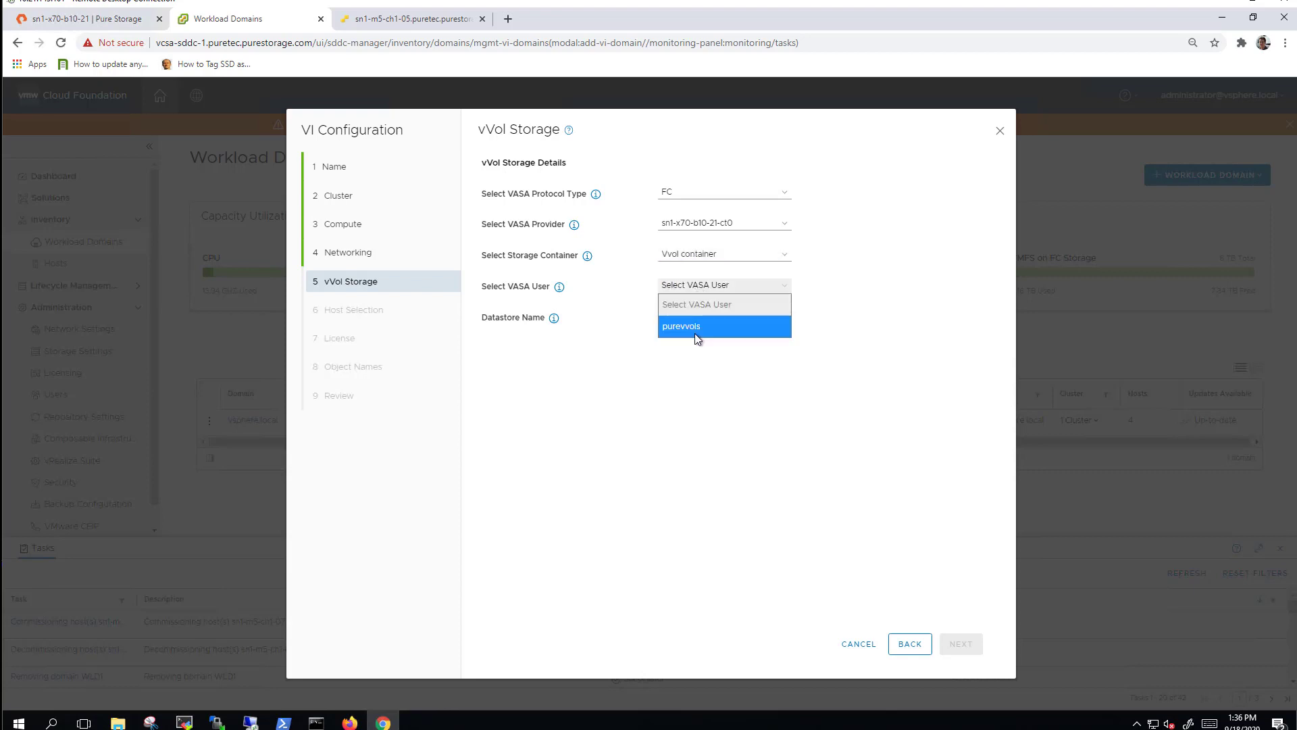
pyautogui.click(693, 327)
pyautogui.click(683, 318)
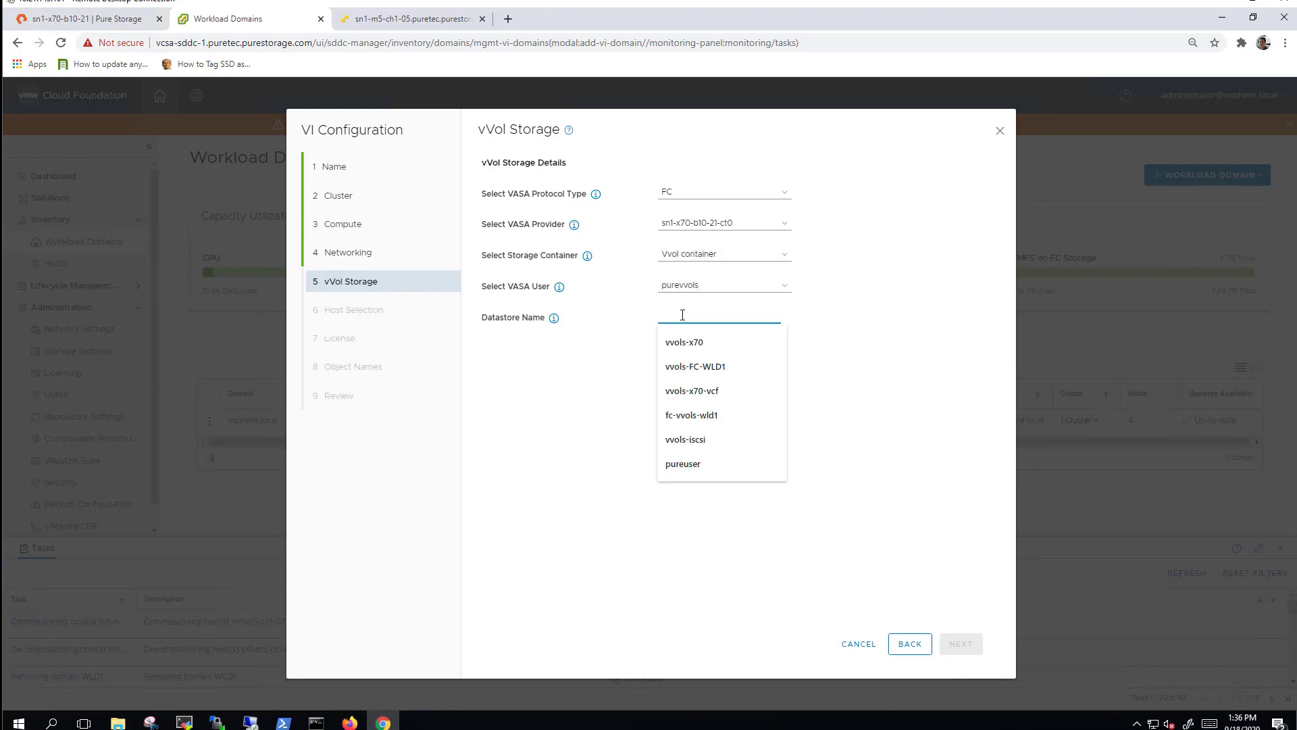
pyautogui.click(696, 366)
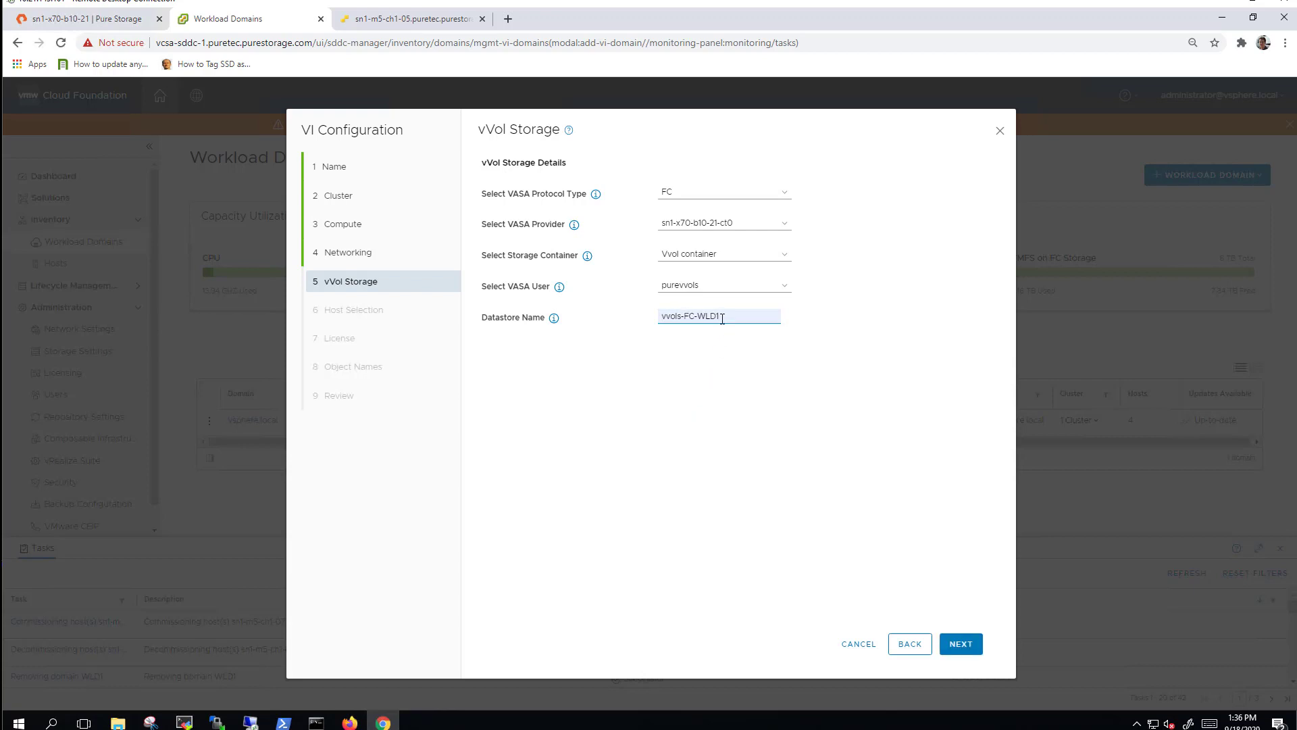
# Select all three hosts (72 cores, 895.2 GB memory) and continue past licensing.
pyautogui.click(963, 647)
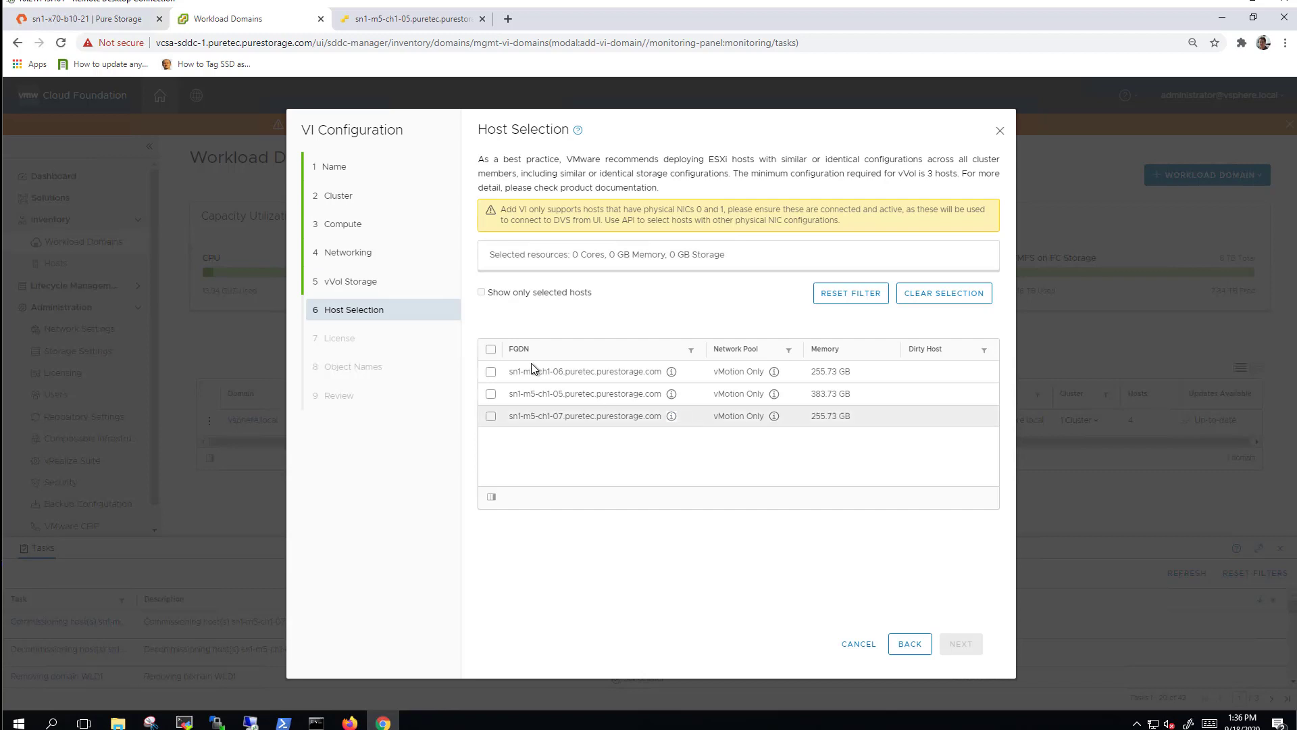
pyautogui.click(491, 348)
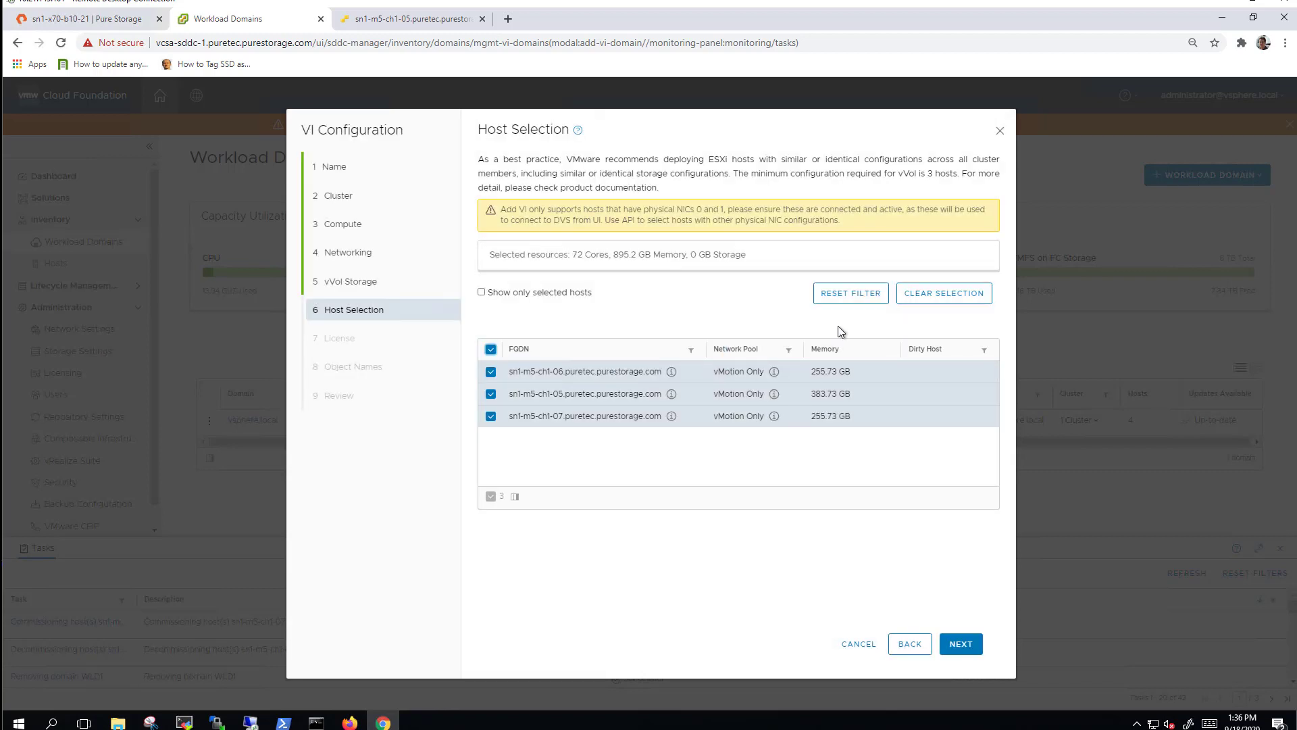
pyautogui.click(964, 642)
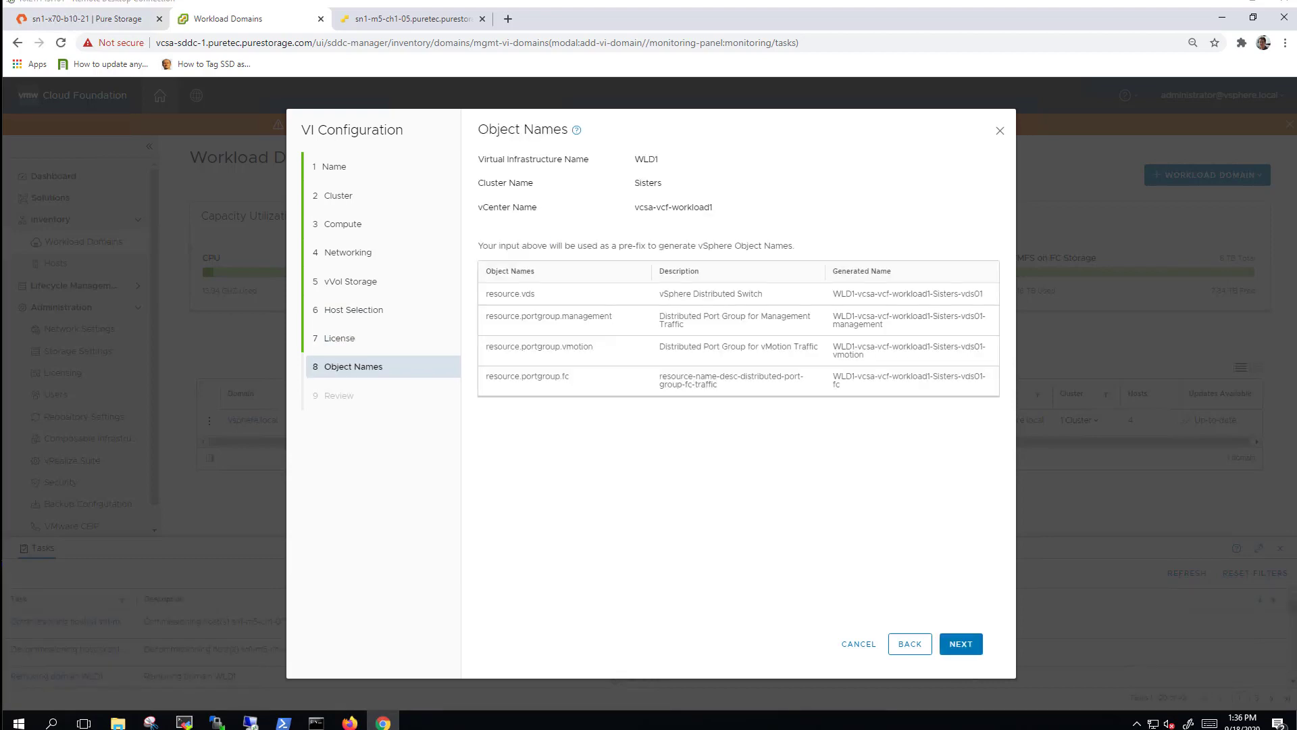
# Look through the WLD1 review summary and submit it with FINISH.
pyautogui.click(966, 643)
pyautogui.scroll(-1, 905, 419)
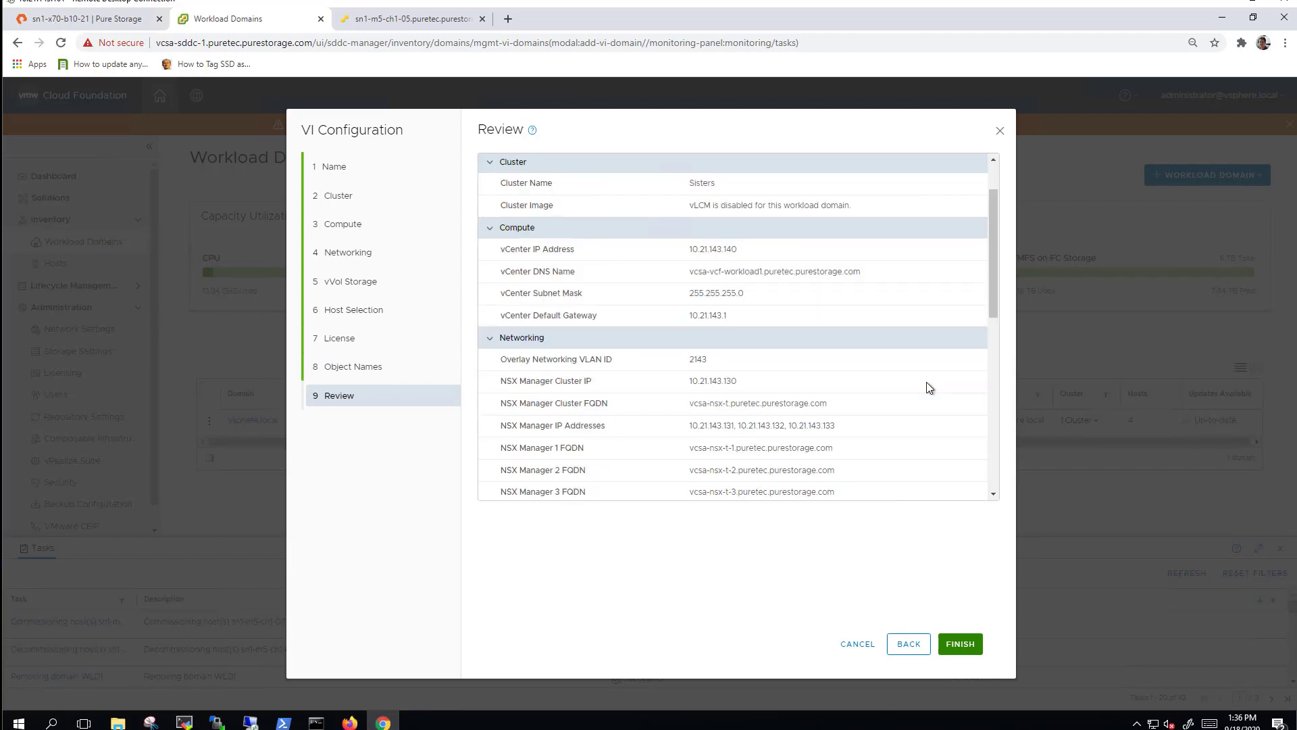
pyautogui.scroll(-1, 928, 383)
pyautogui.scroll(-1, 927, 383)
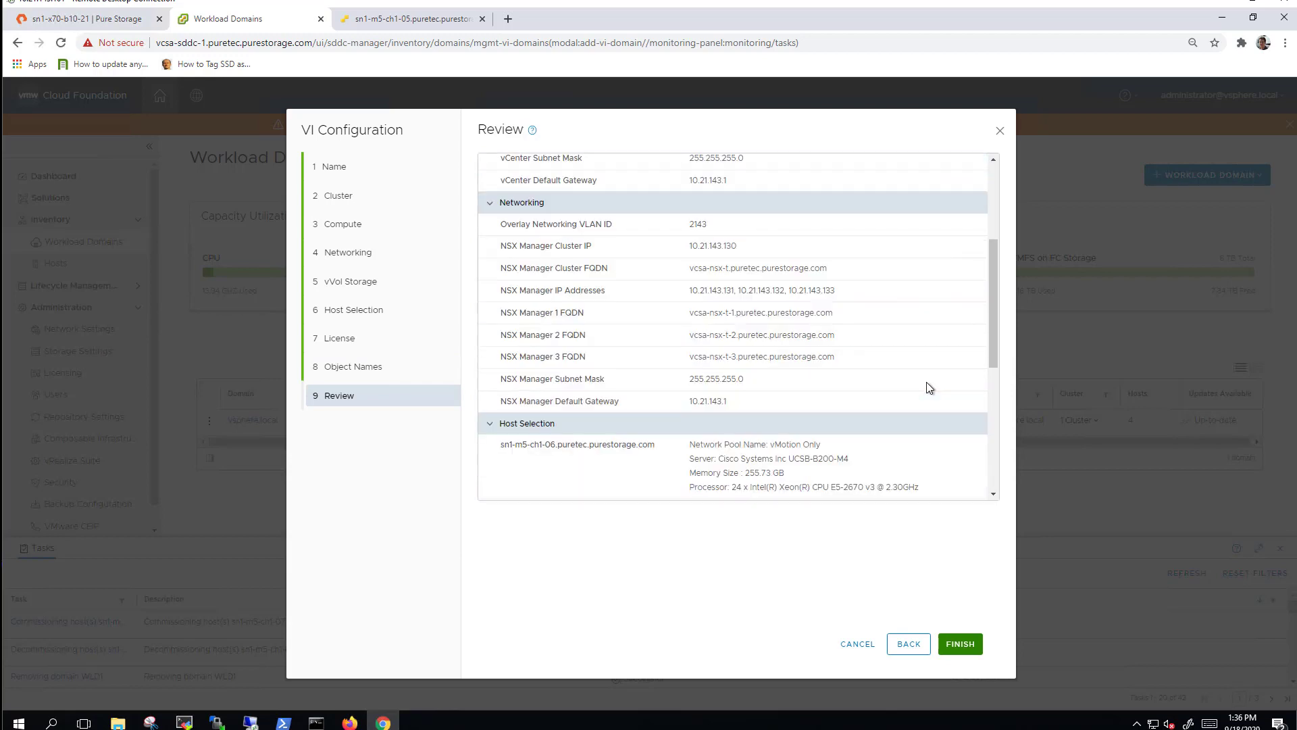
pyautogui.moveTo(990, 309); pyautogui.dragTo(995, 411)
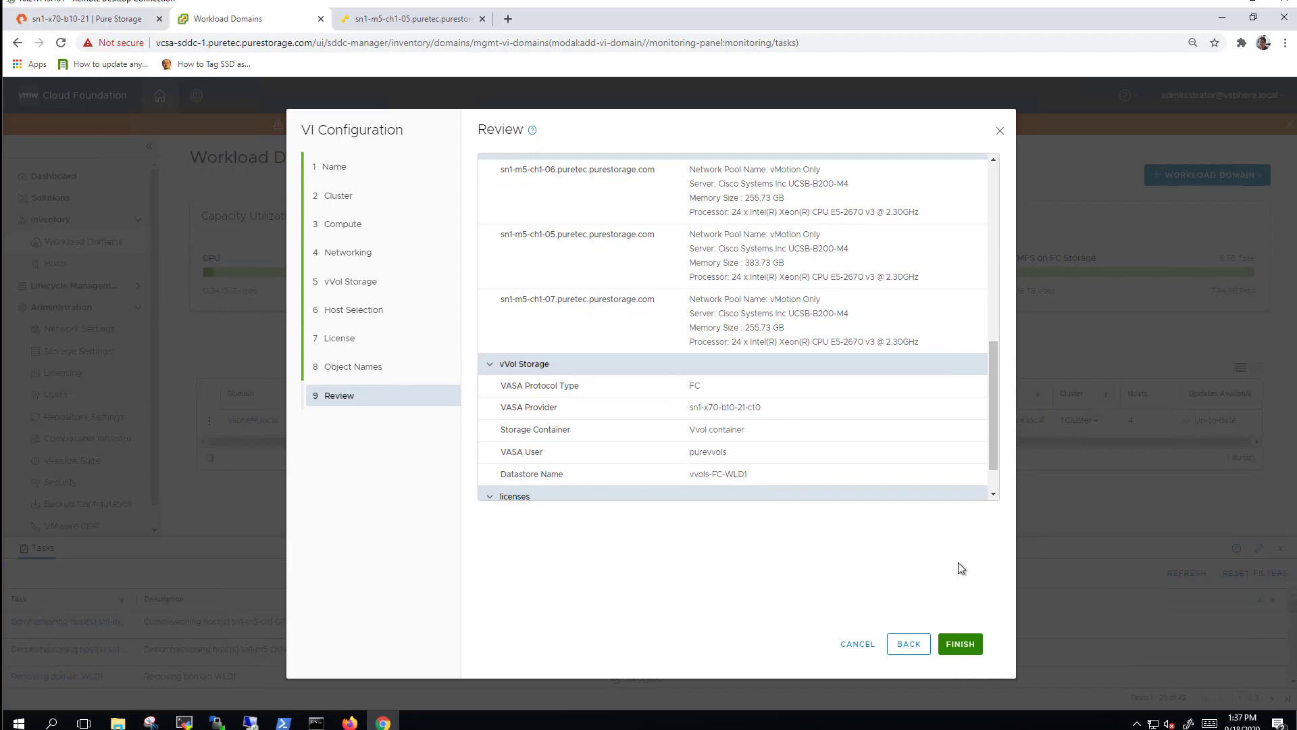
pyautogui.click(960, 643)
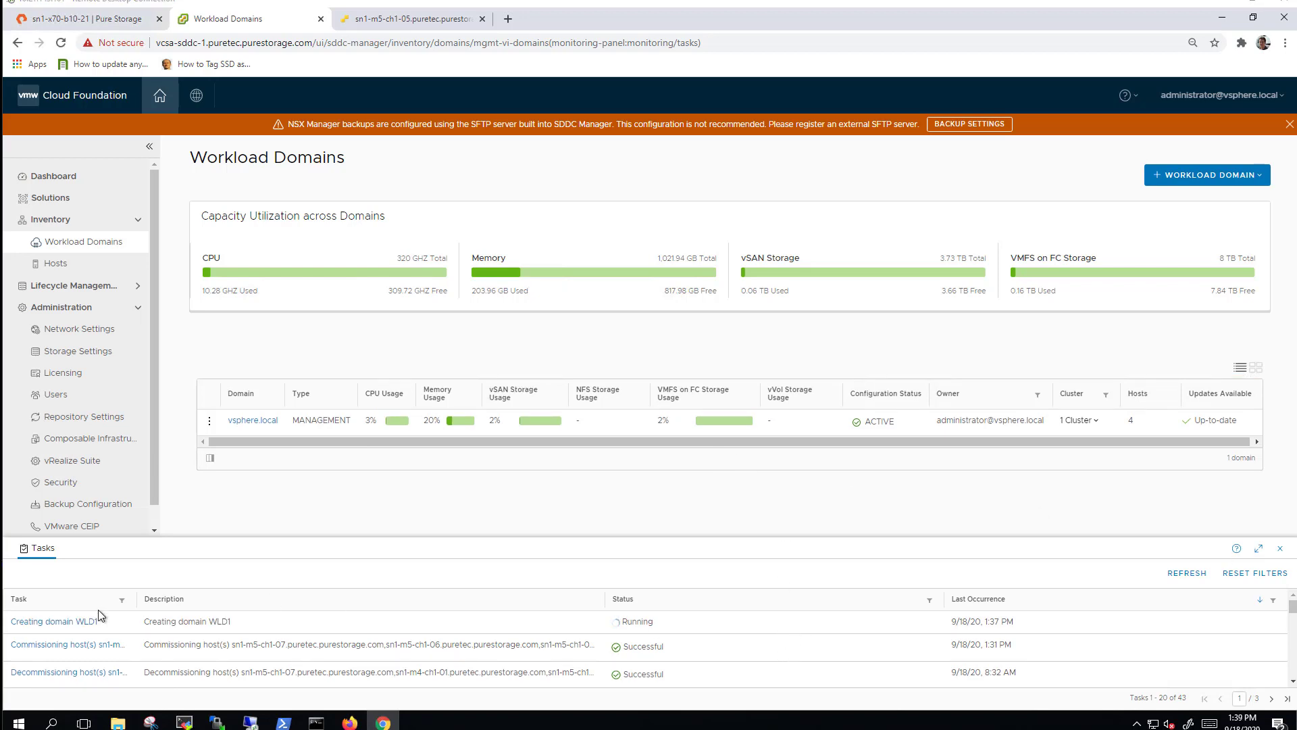
# Open the 'Creating domain WLD1' task and expand its Configure vVol Datastore and Register VASA storage provider subtasks.
pyautogui.click(80, 621)
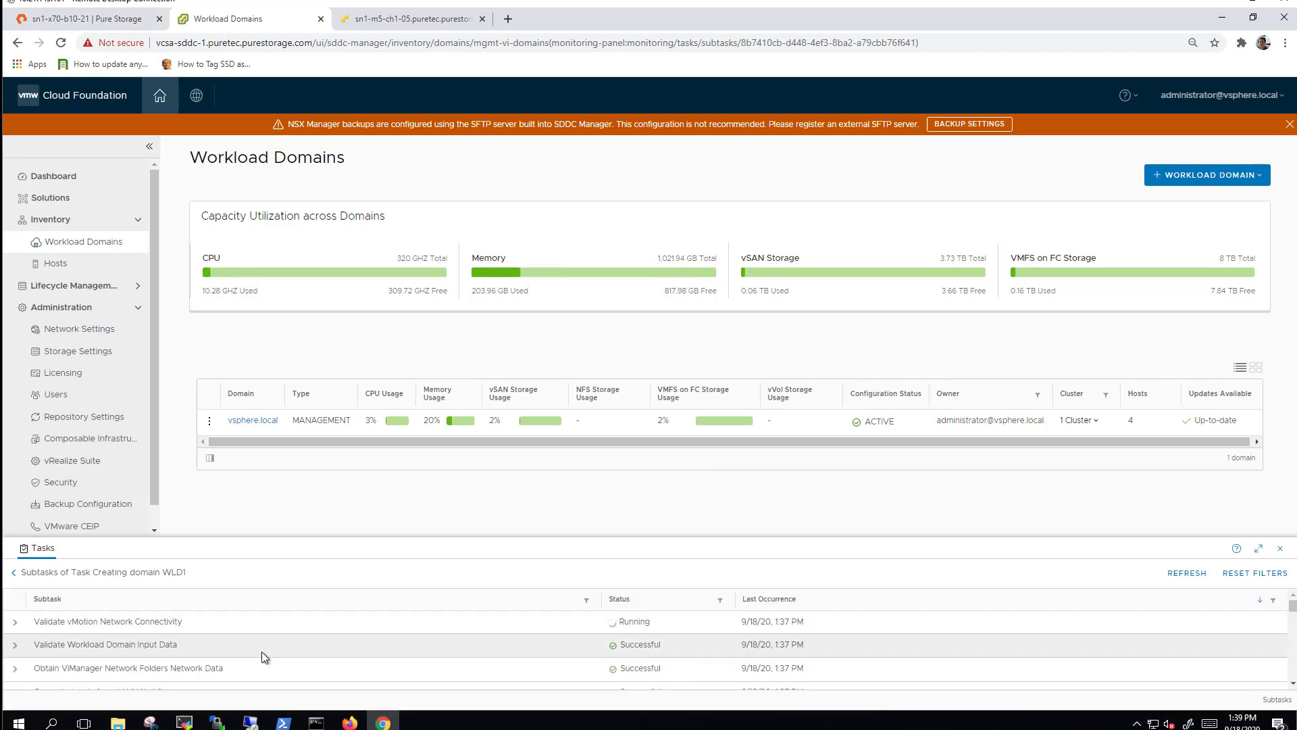
pyautogui.scroll(-15, 411, 387)
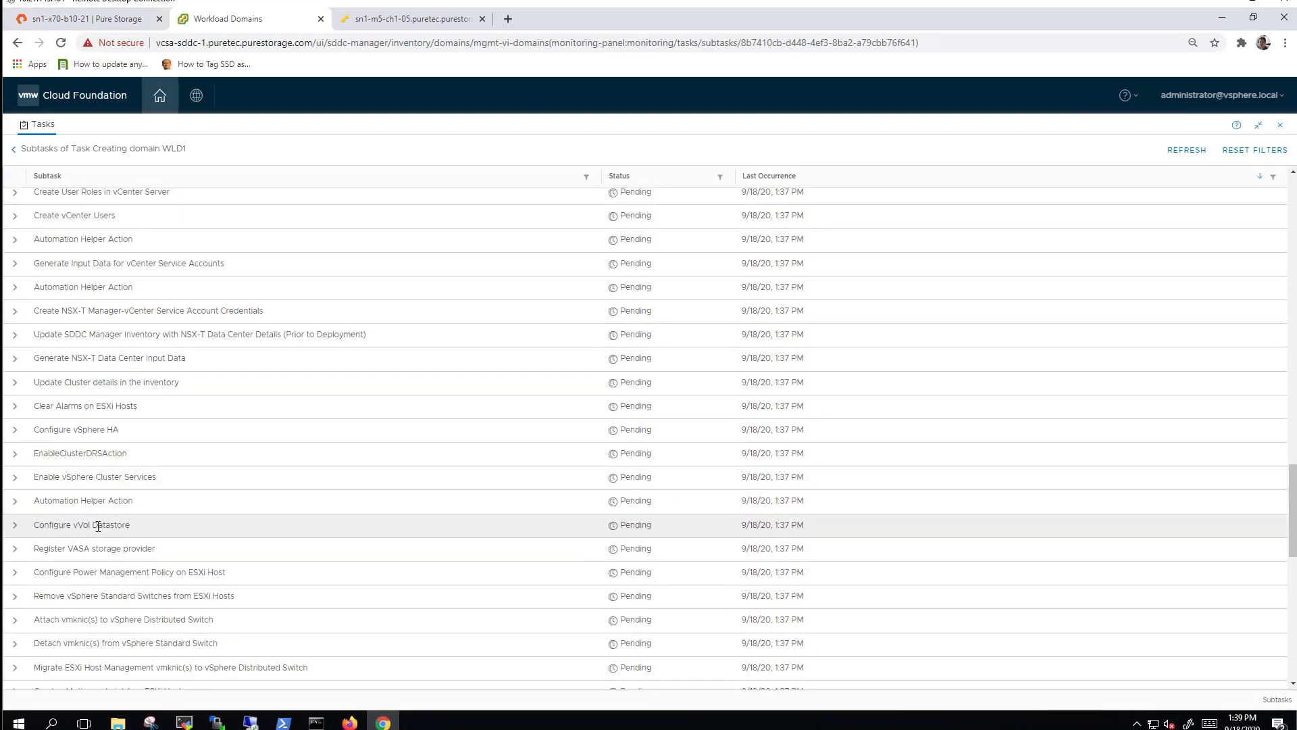
pyautogui.click(14, 524)
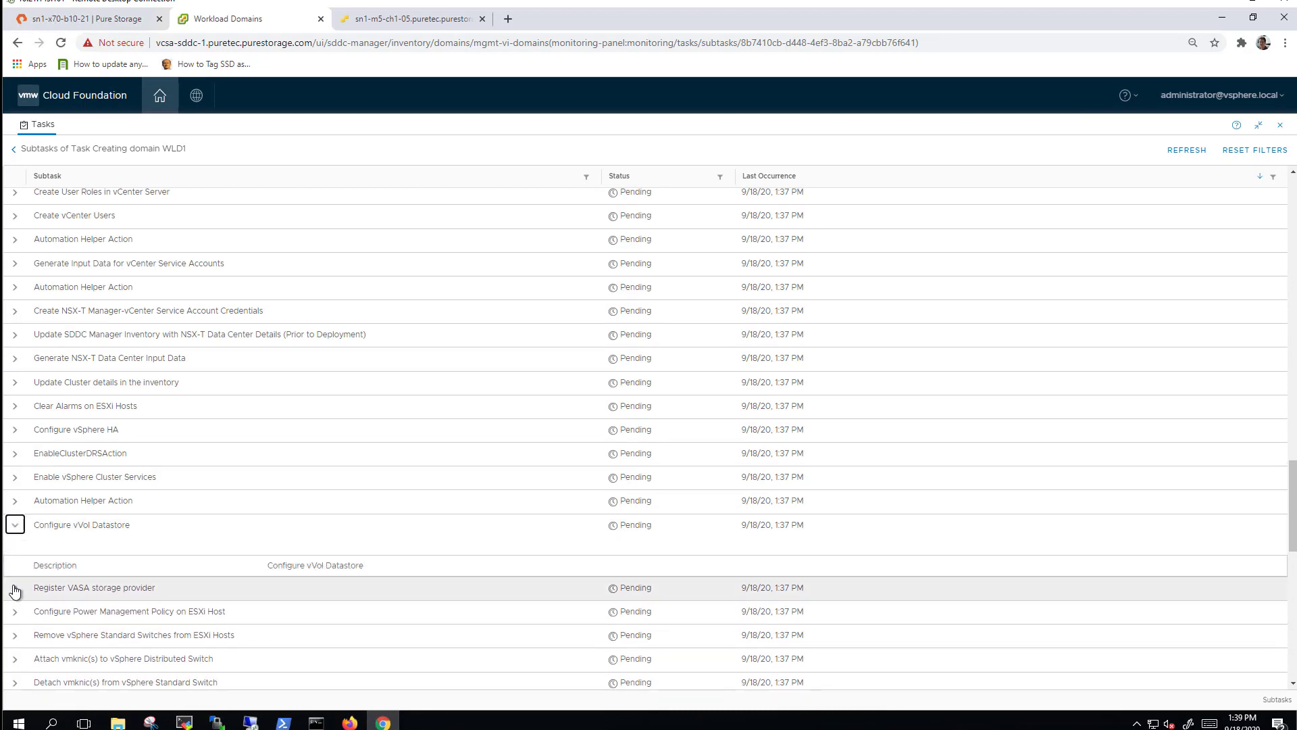
pyautogui.click(15, 591)
pyautogui.scroll(-1, 175, 584)
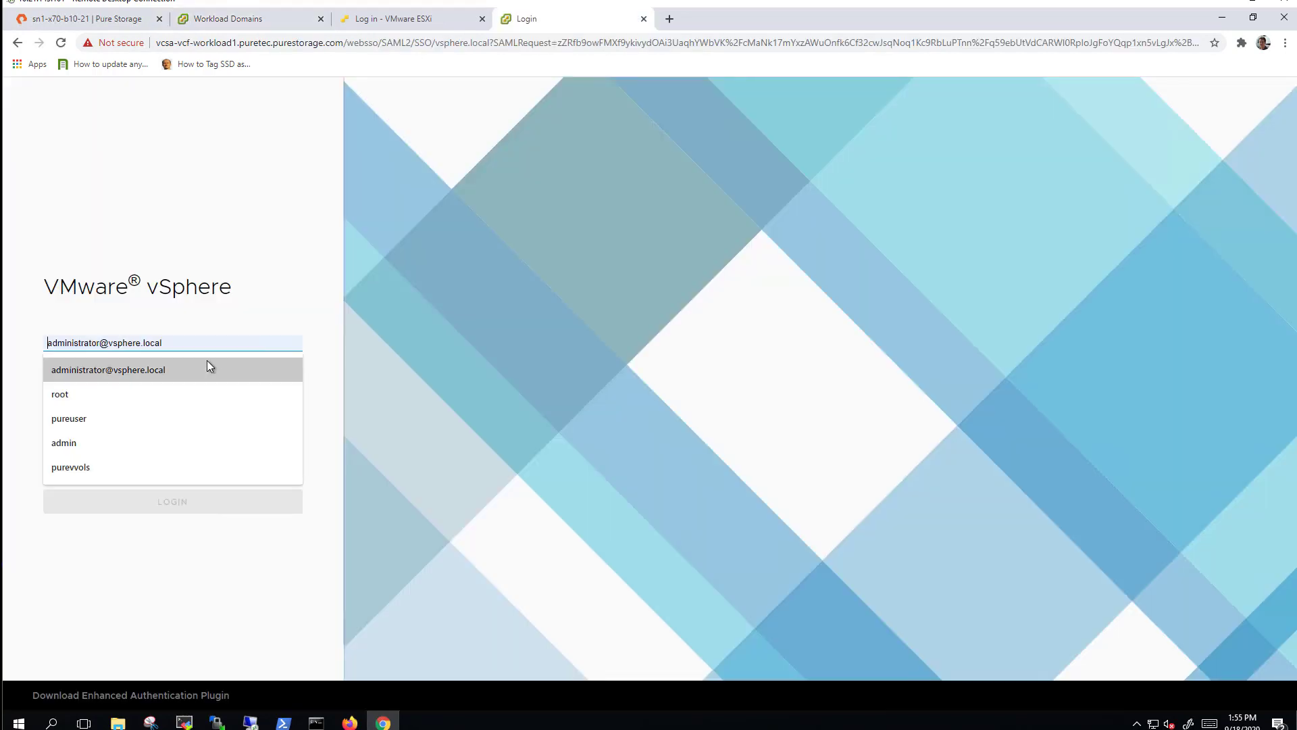
# Sign in to vSphere Client as administrator and go to Configure > Storage Providers.
pyautogui.click(207, 365)
pyautogui.click(209, 374)
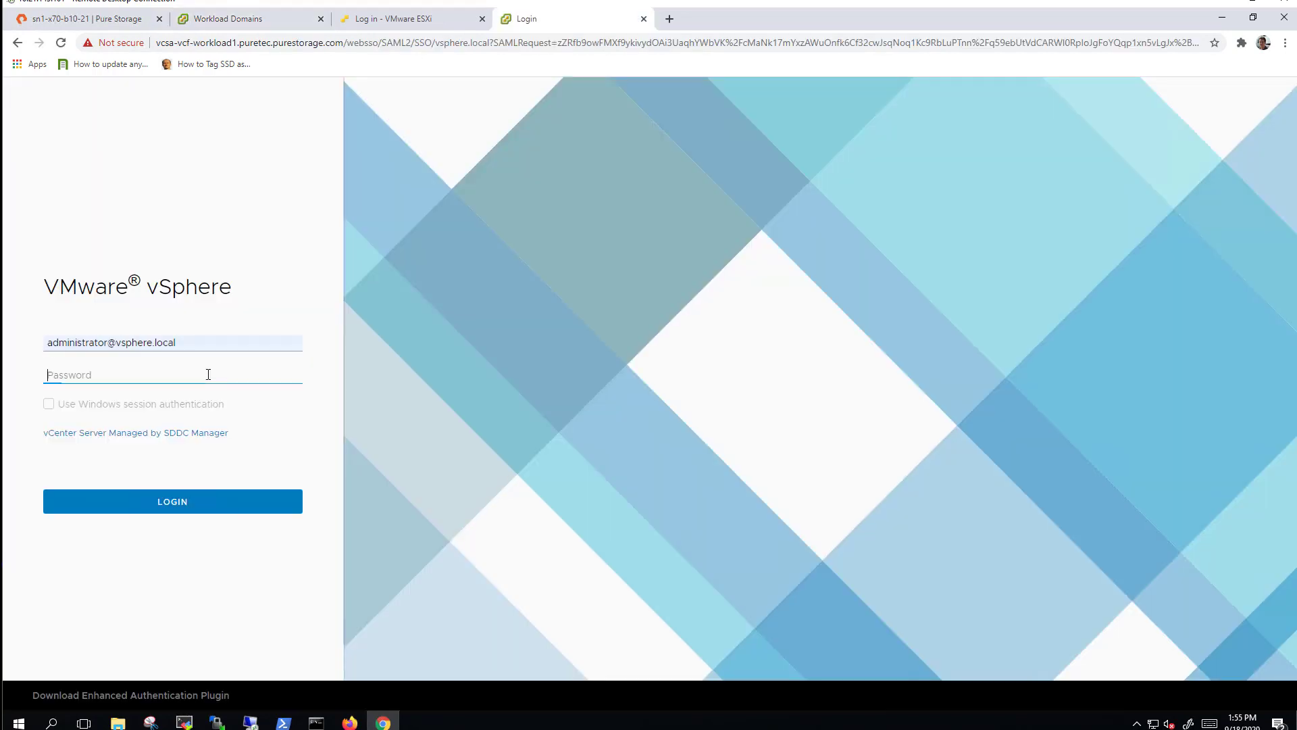
pyautogui.write('•')
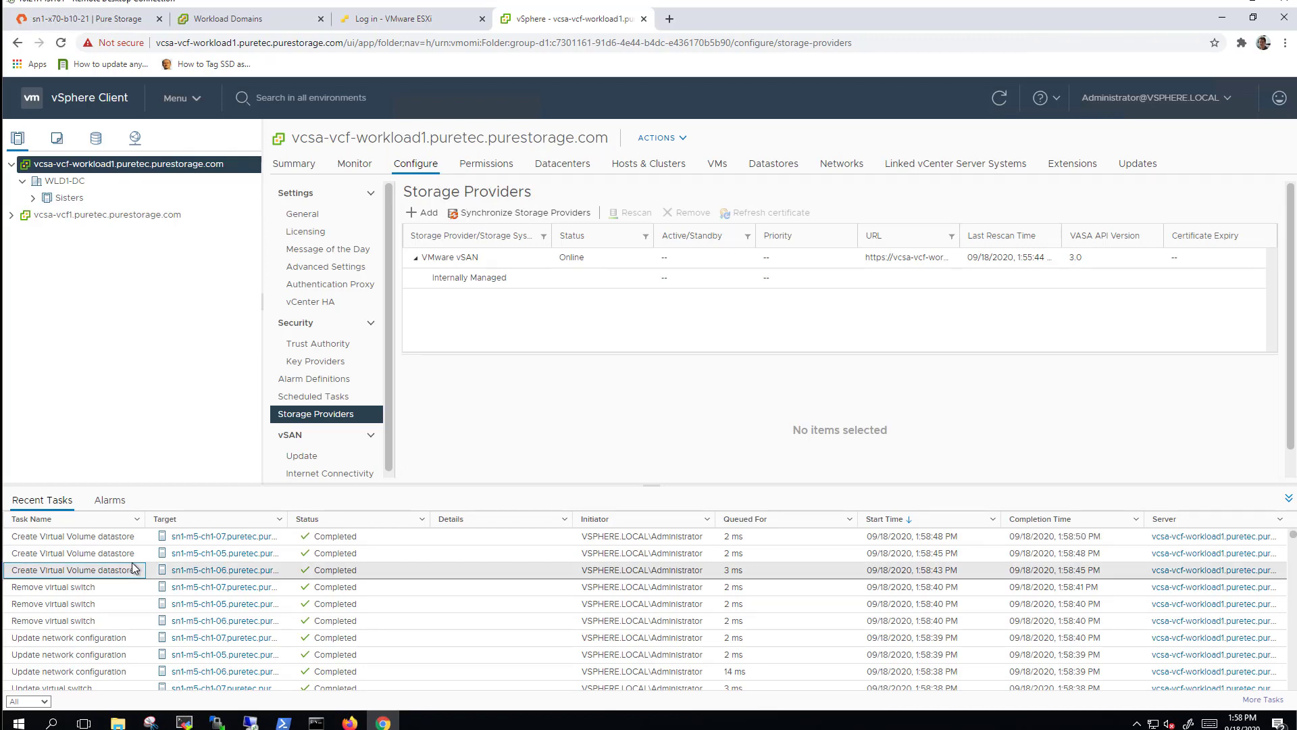
pyautogui.click(140, 554)
pyautogui.click(140, 538)
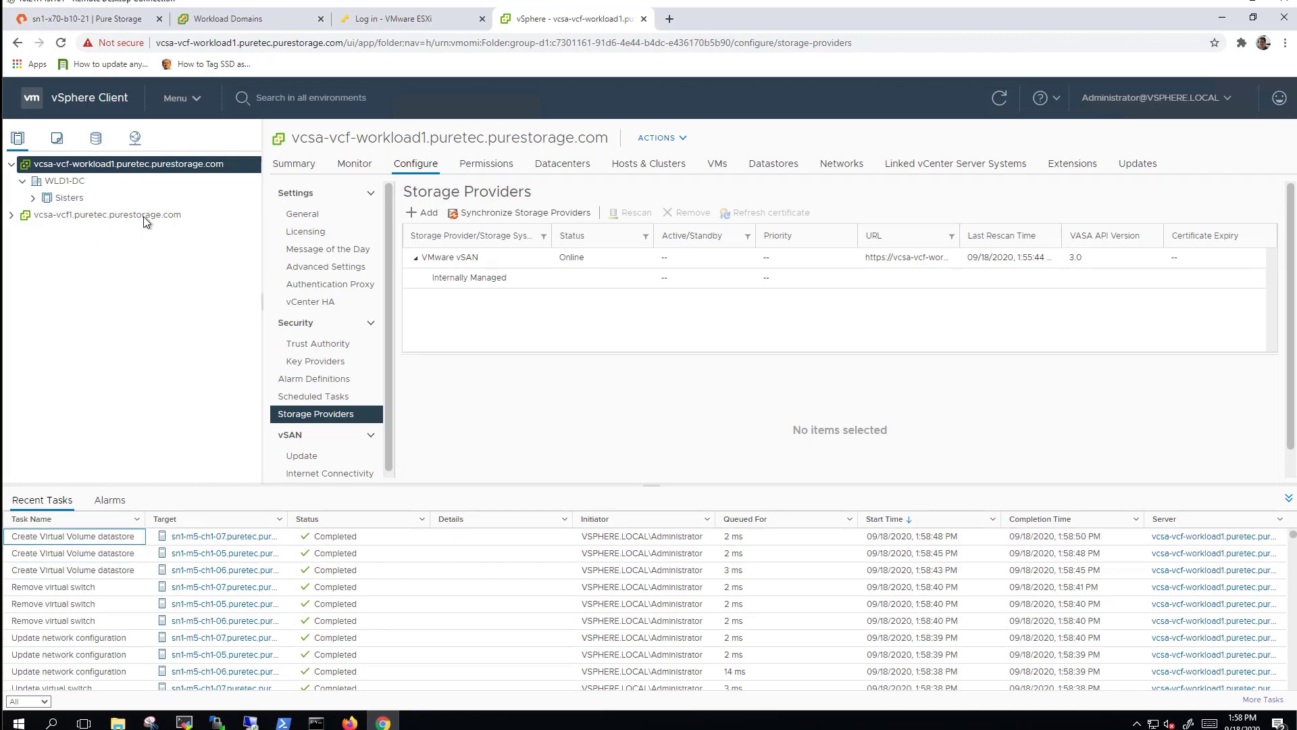
# Synchronize storage providers, check sn1-x70-b10-21-ct0 and its array, then open datastore vvols-FC-WLD1.
pyautogui.click(462, 213)
pyautogui.scroll(-1, 585, 285)
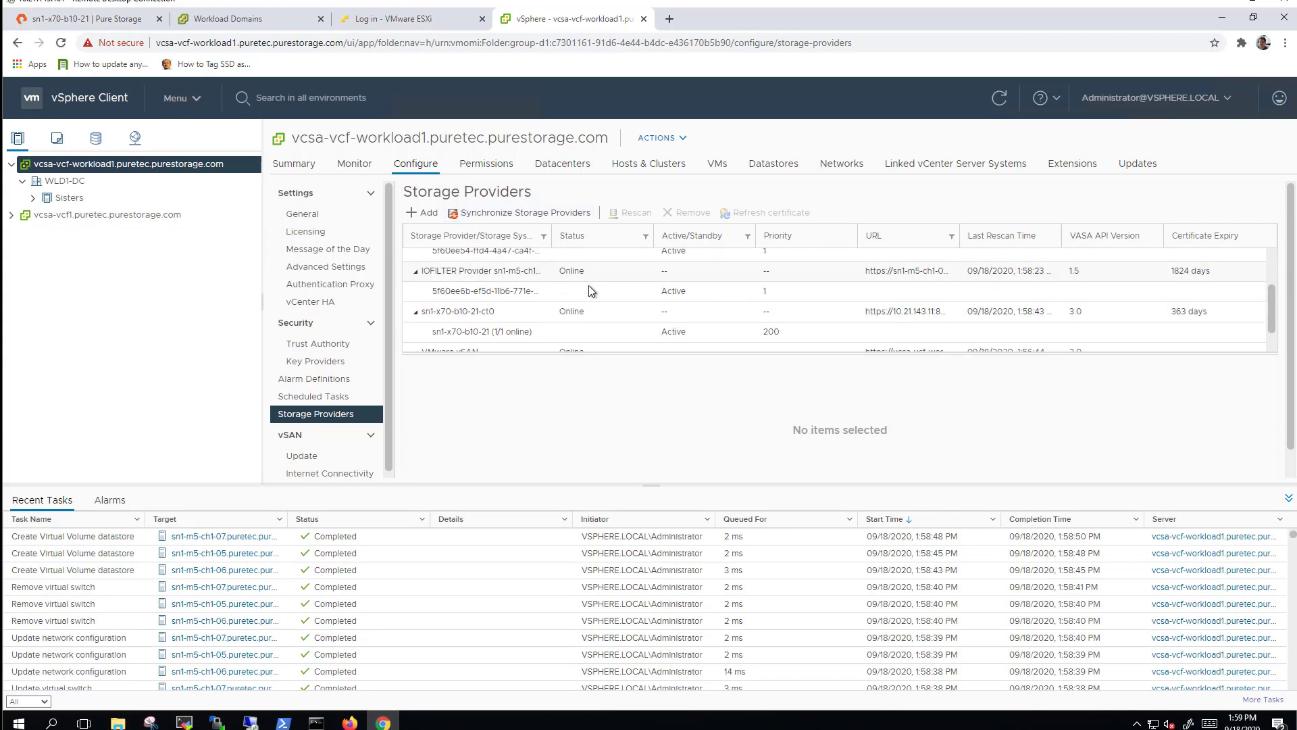
pyautogui.click(612, 314)
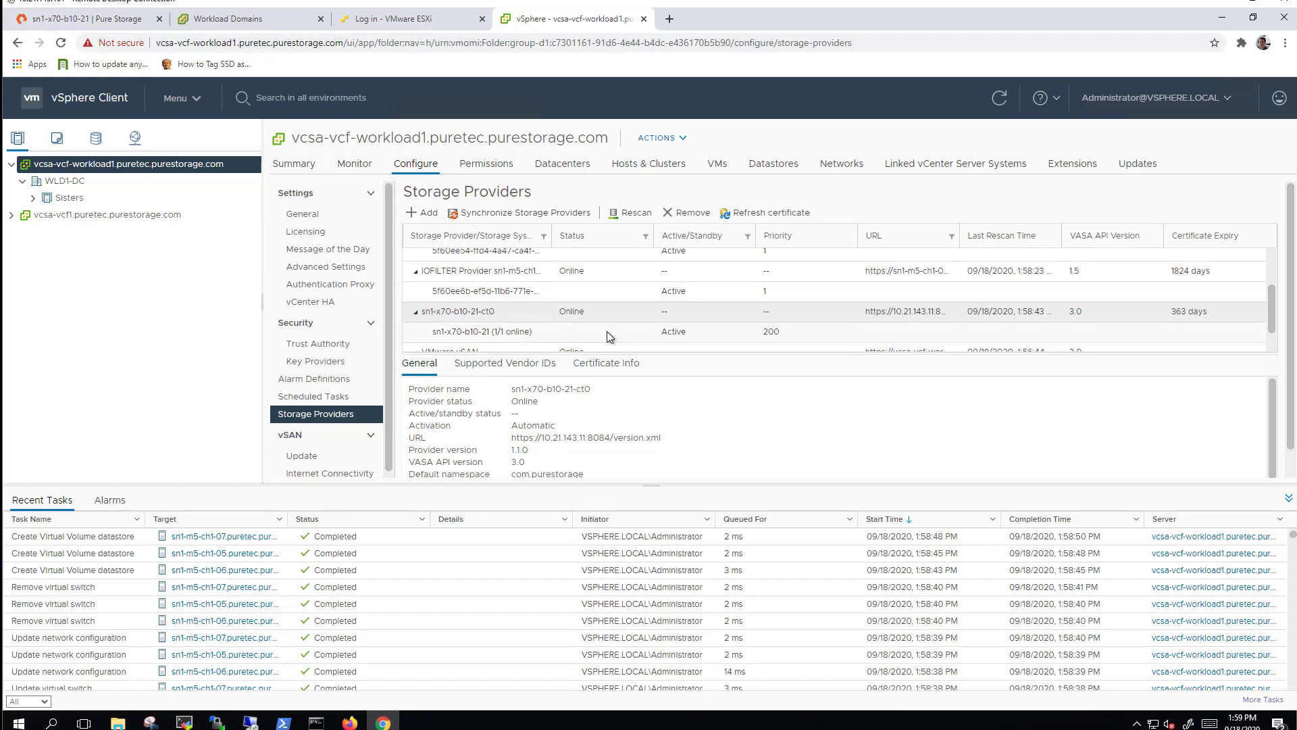
pyautogui.click(606, 331)
pyautogui.click(607, 310)
pyautogui.click(597, 331)
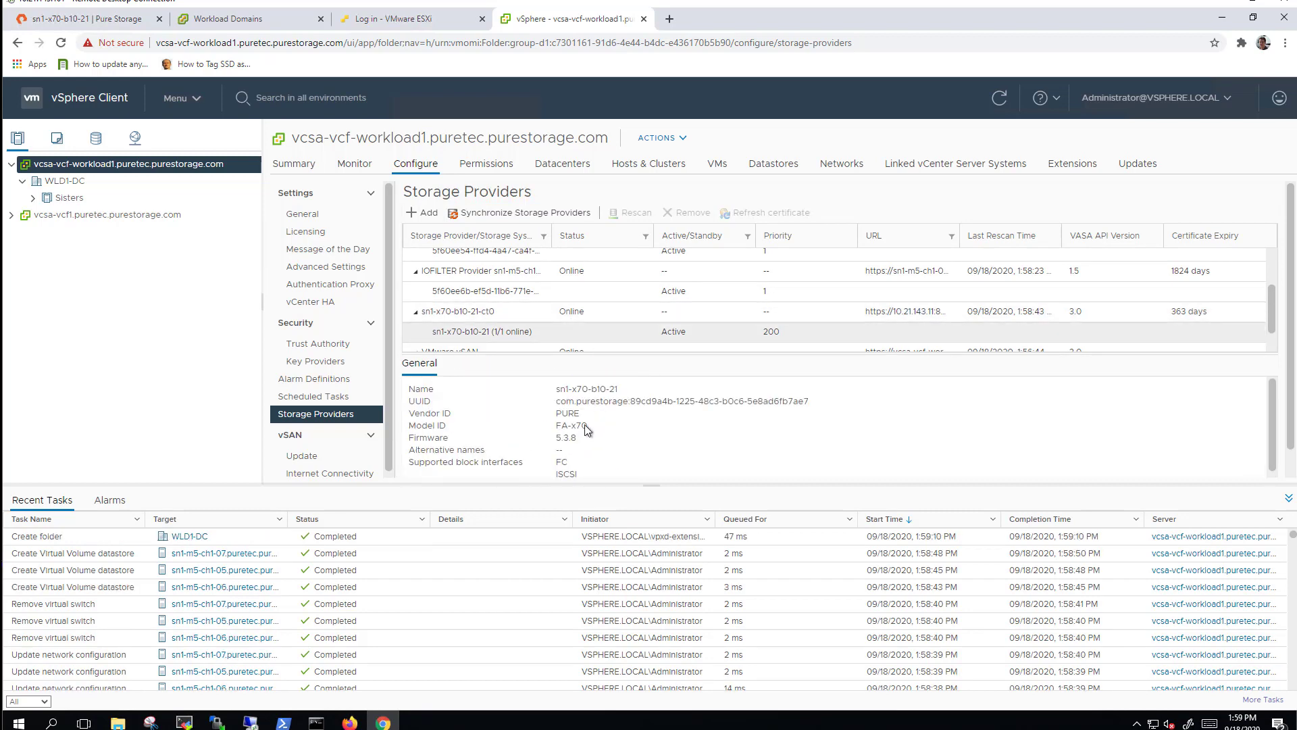
pyautogui.scroll(-1, 585, 425)
pyautogui.click(96, 138)
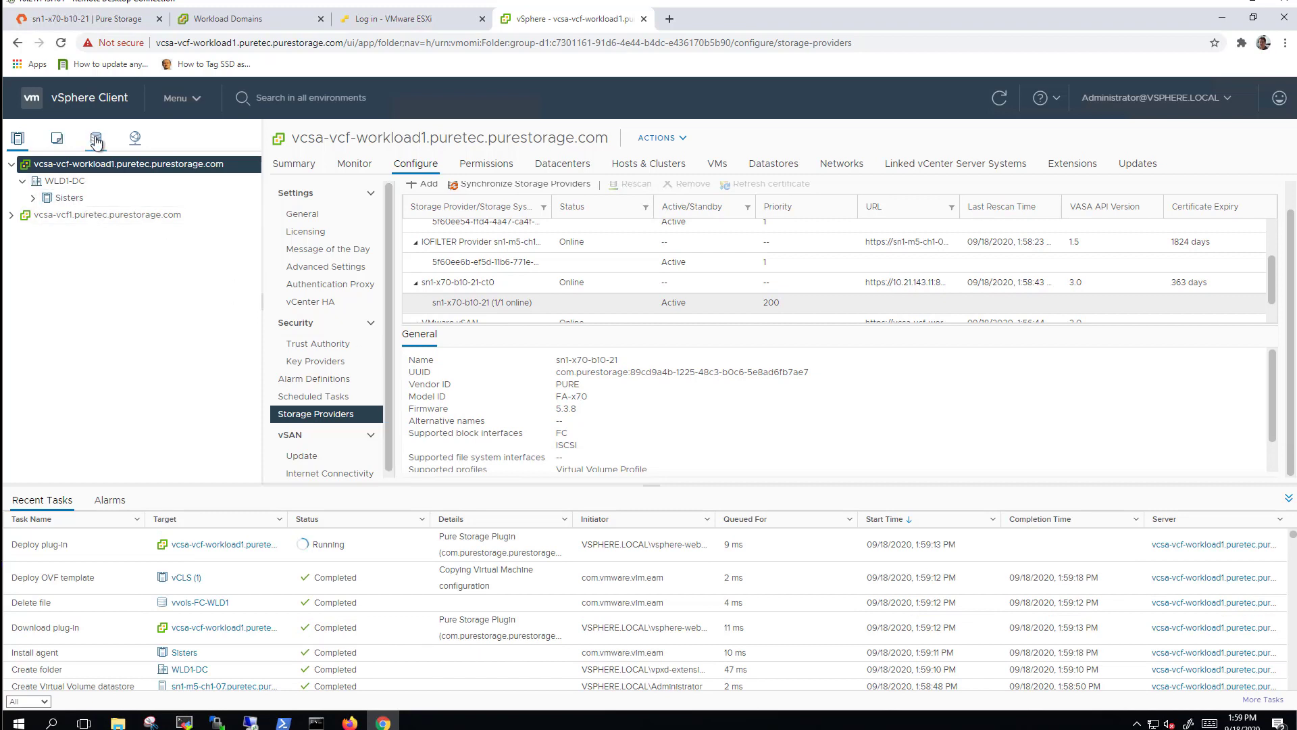
pyautogui.click(81, 216)
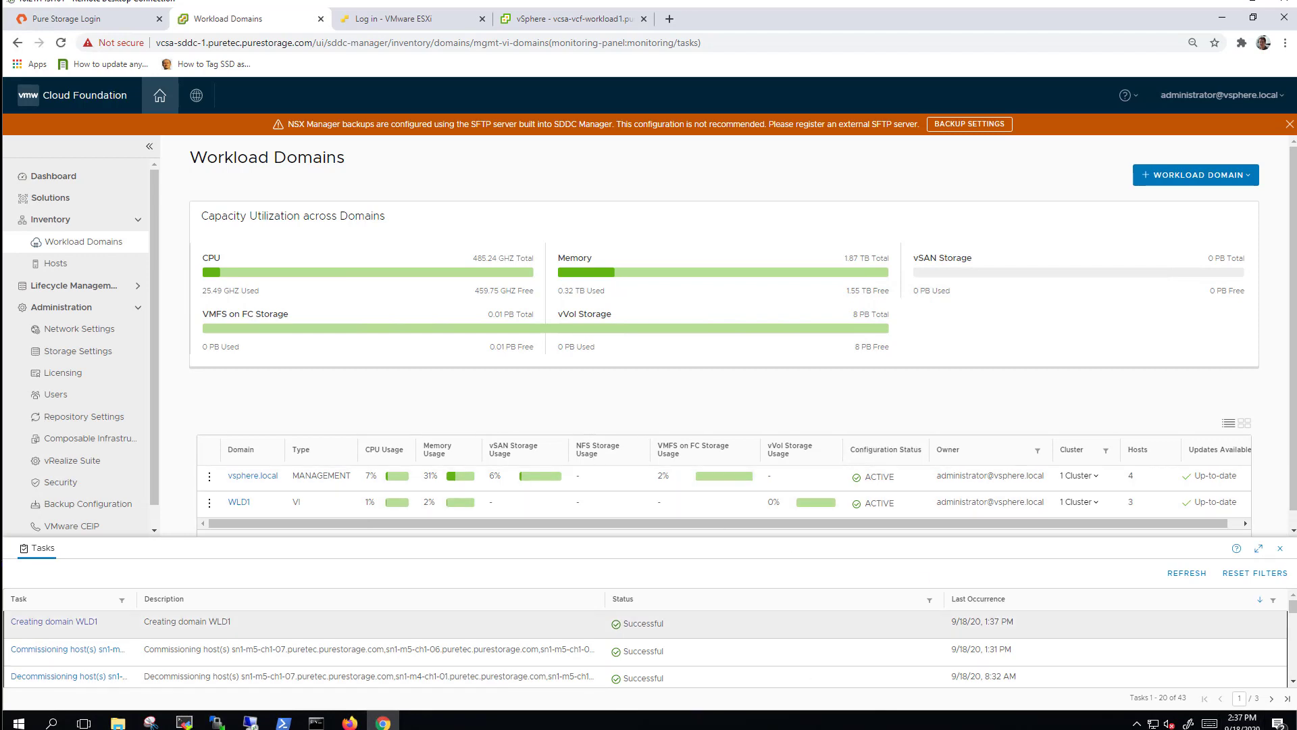
# Open the WLD1 domain summary to review its vVol storage, then go back to vSphere Client.
pyautogui.click(1279, 549)
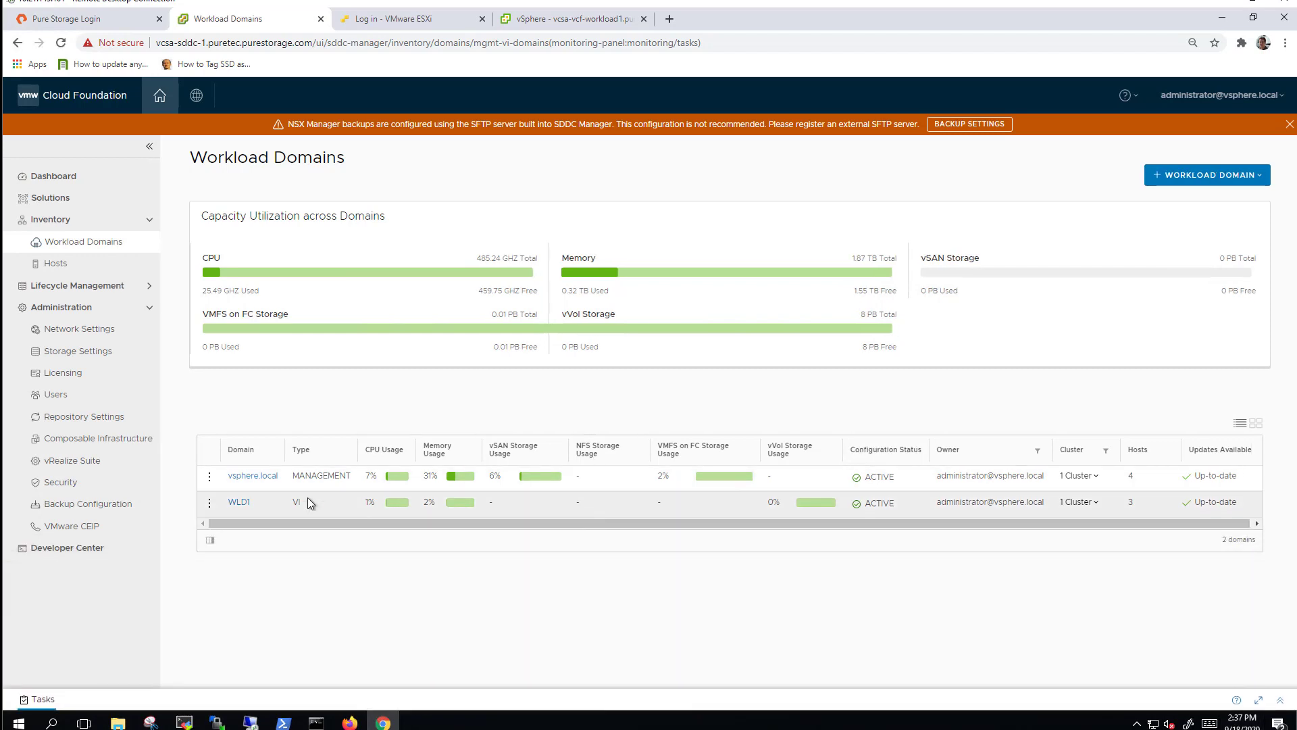
pyautogui.click(238, 501)
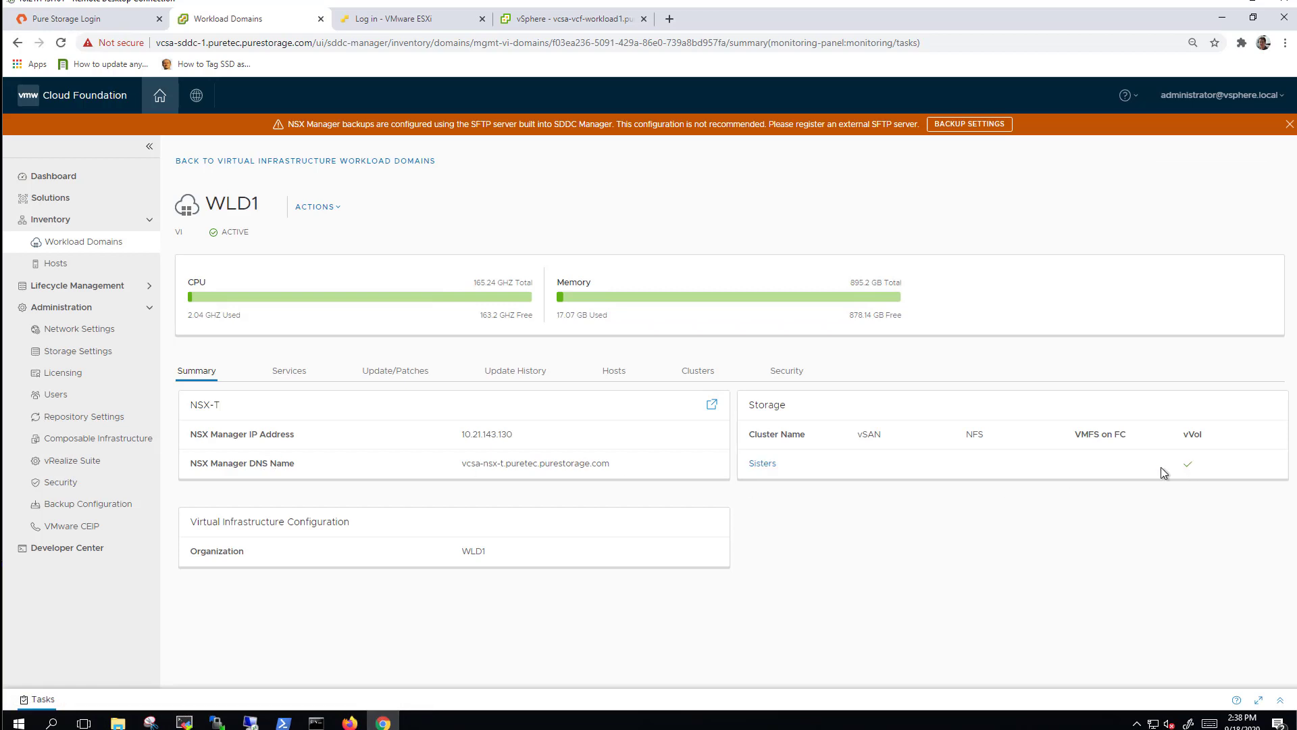
pyautogui.click(543, 20)
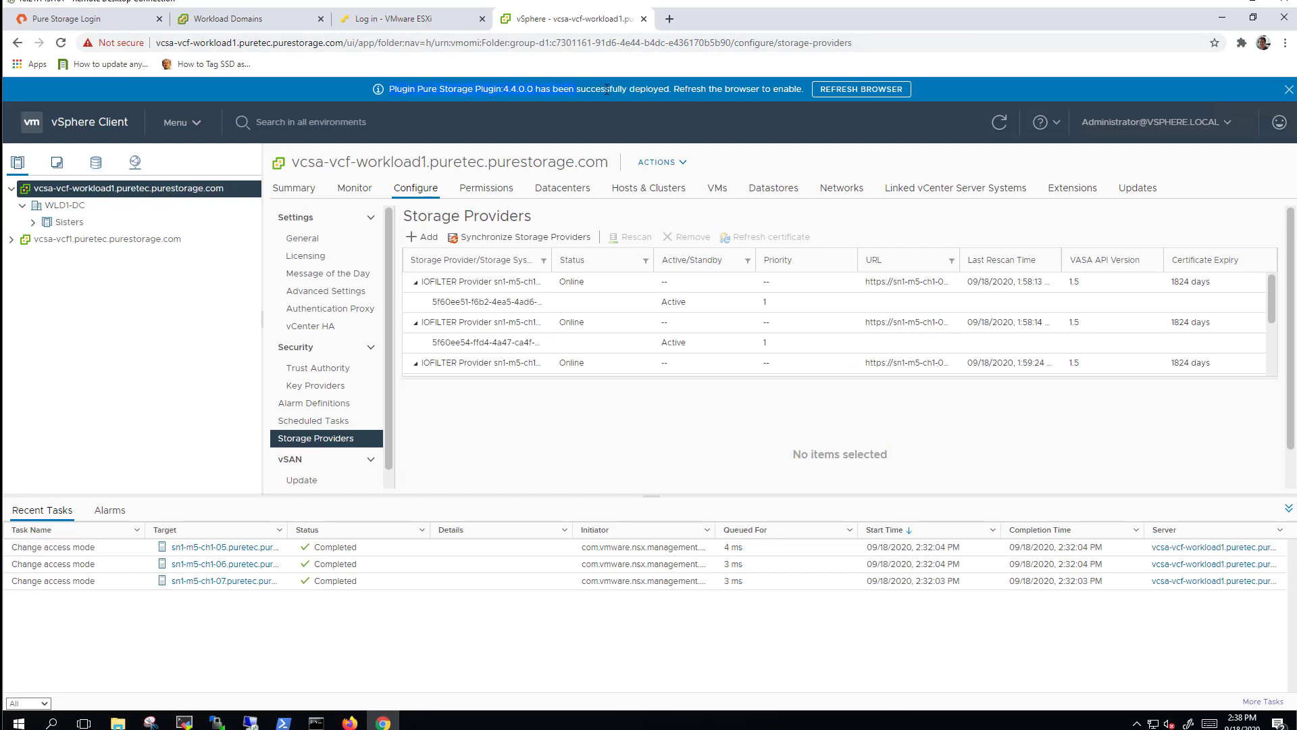
# Reload vSphere Client to enable the Pure Storage plugin and open its page.
pyautogui.click(861, 89)
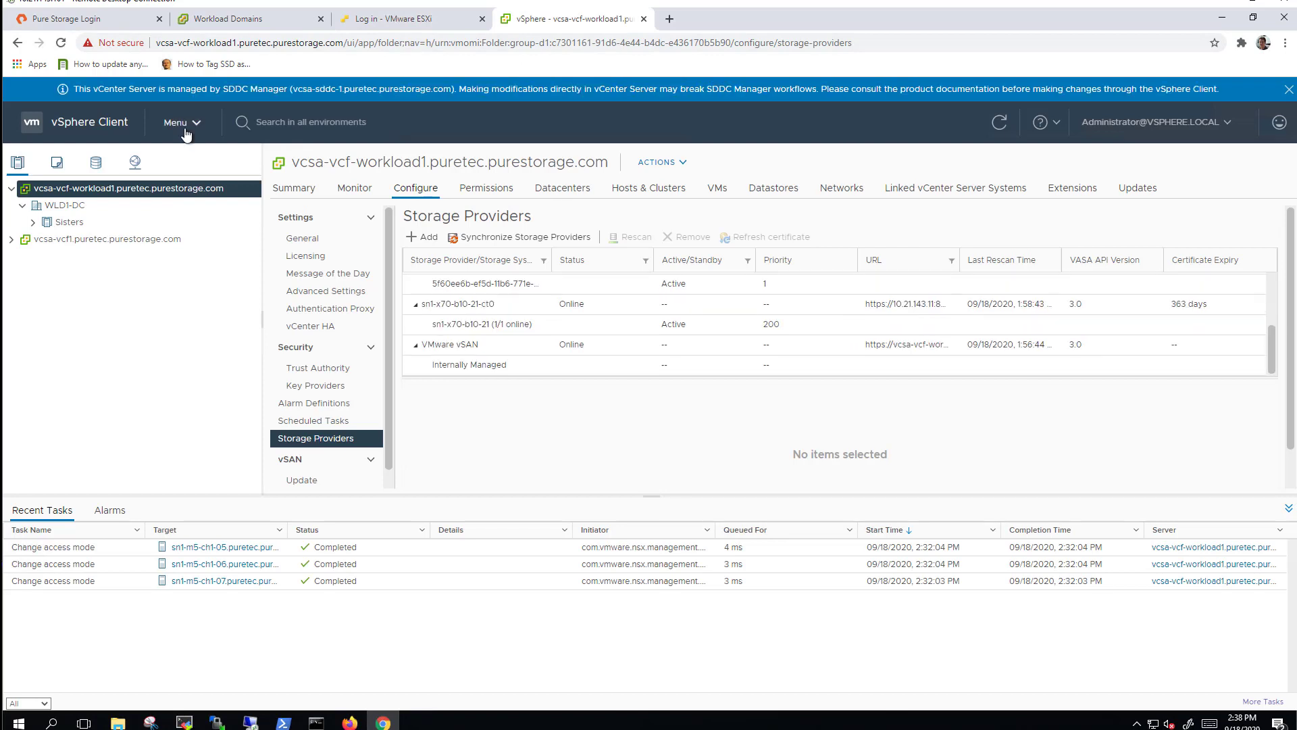
pyautogui.click(182, 122)
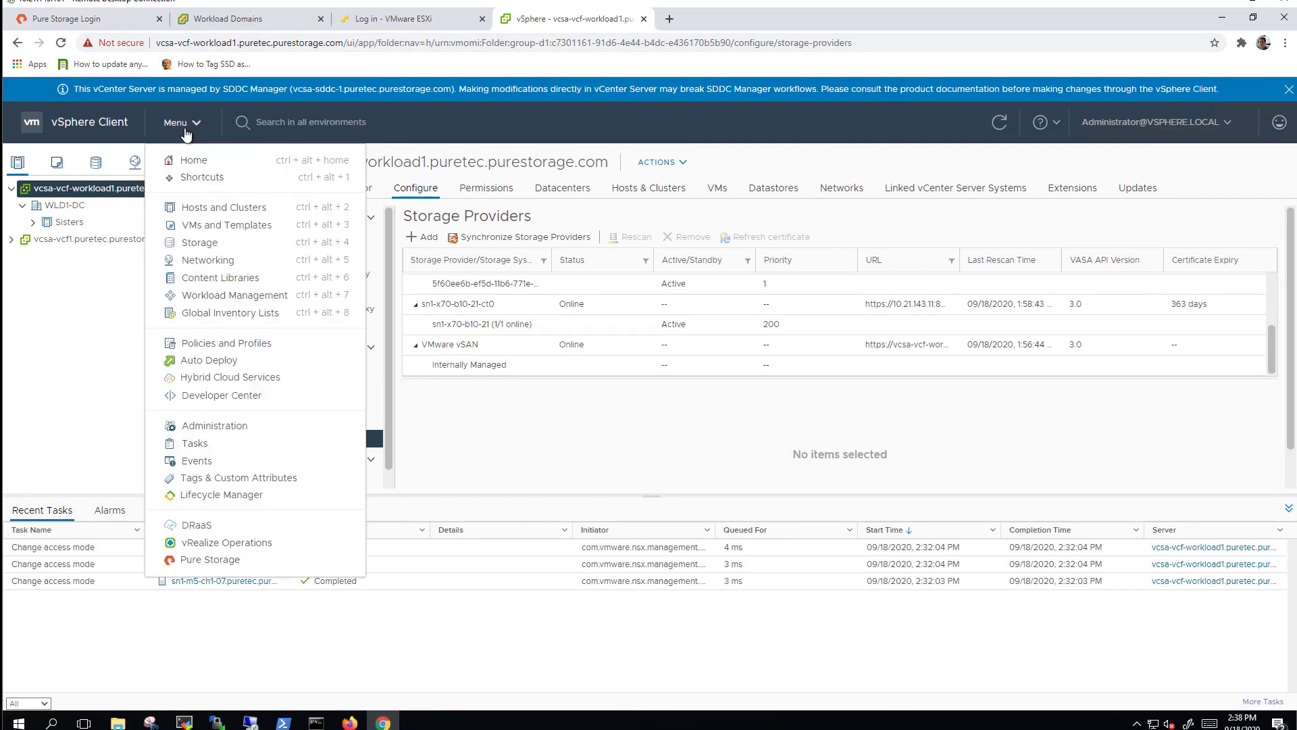
pyautogui.click(211, 558)
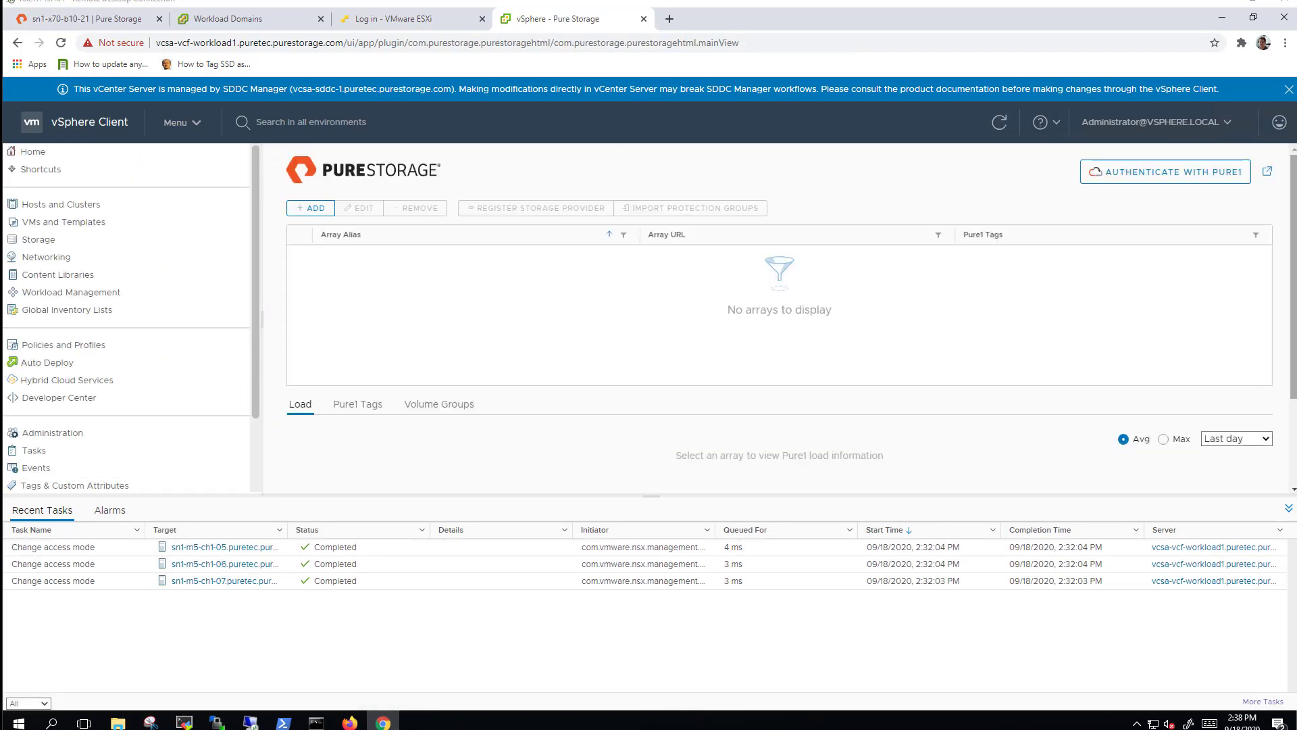
# Add FlashArray sn1-x70-b10-21 at 10.21.143.10 using the saved admin credentials.
pyautogui.click(303, 209)
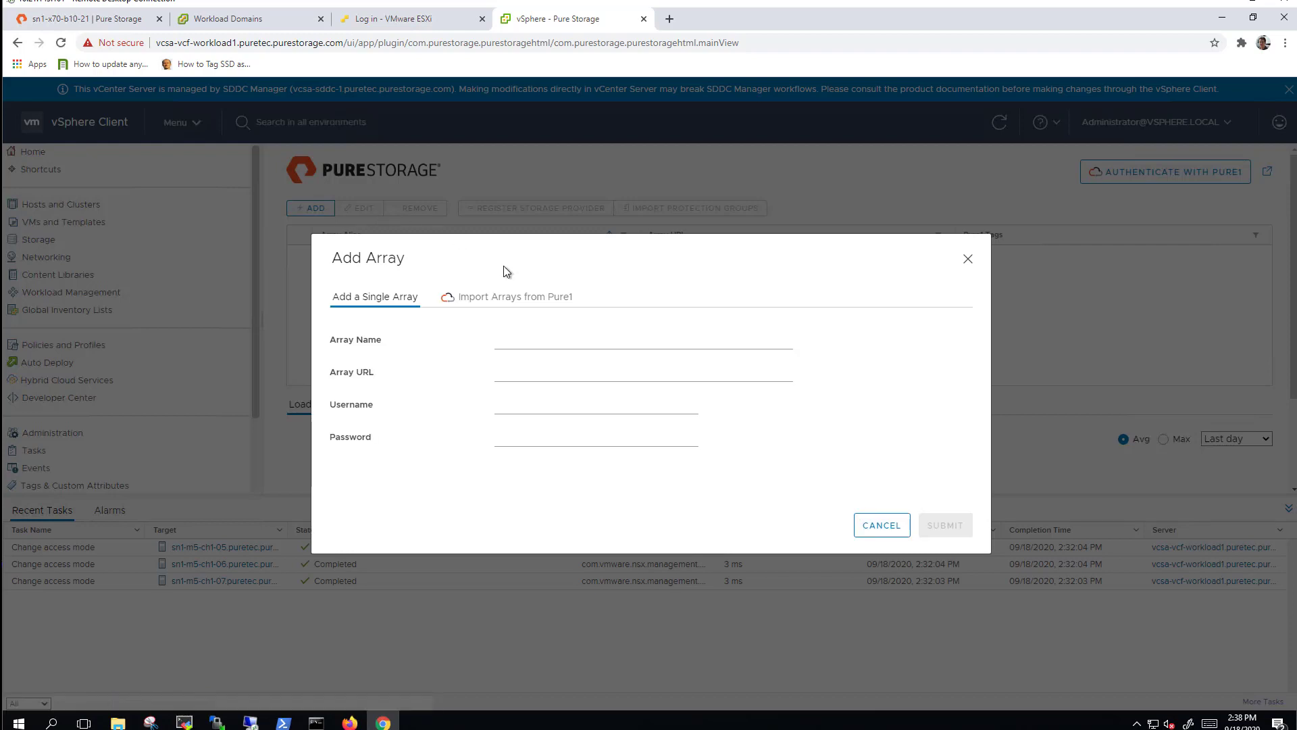
pyautogui.click(576, 340)
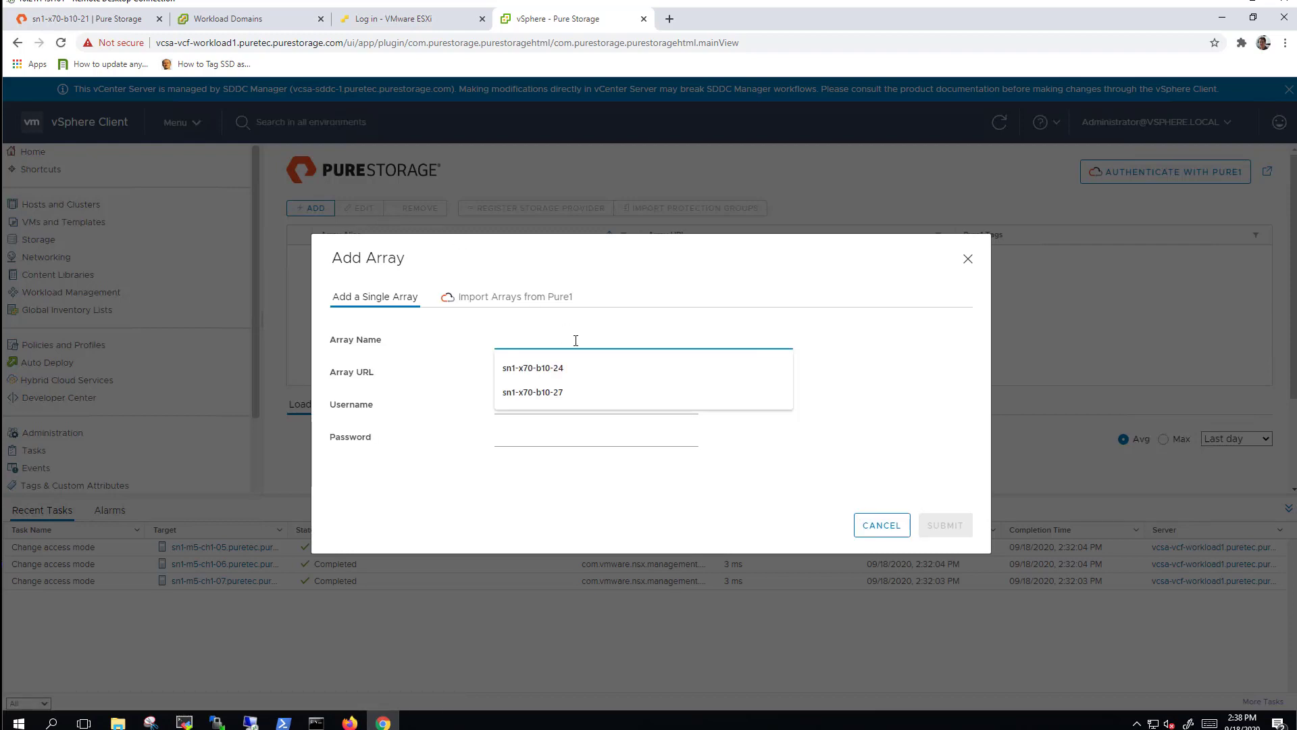
pyautogui.press('Down')
pyautogui.press('Return')
pyautogui.click(568, 372)
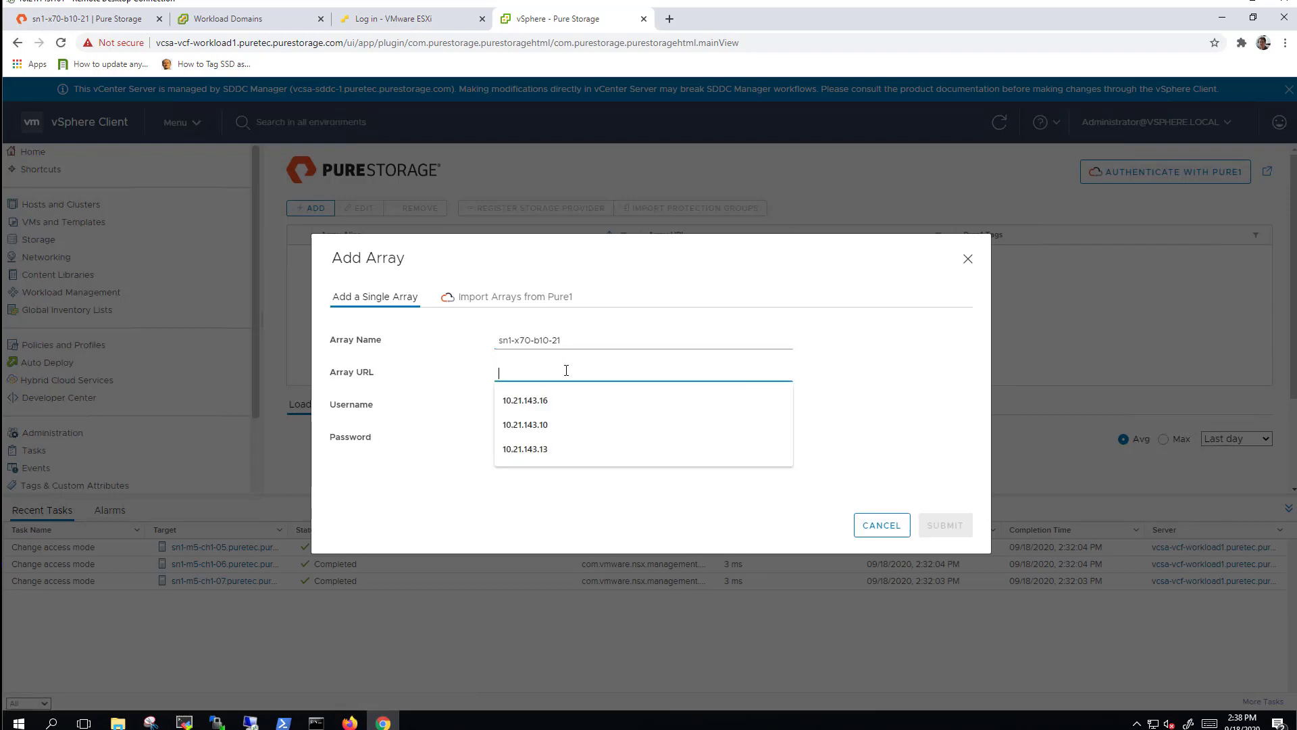
pyautogui.click(569, 424)
pyautogui.click(545, 407)
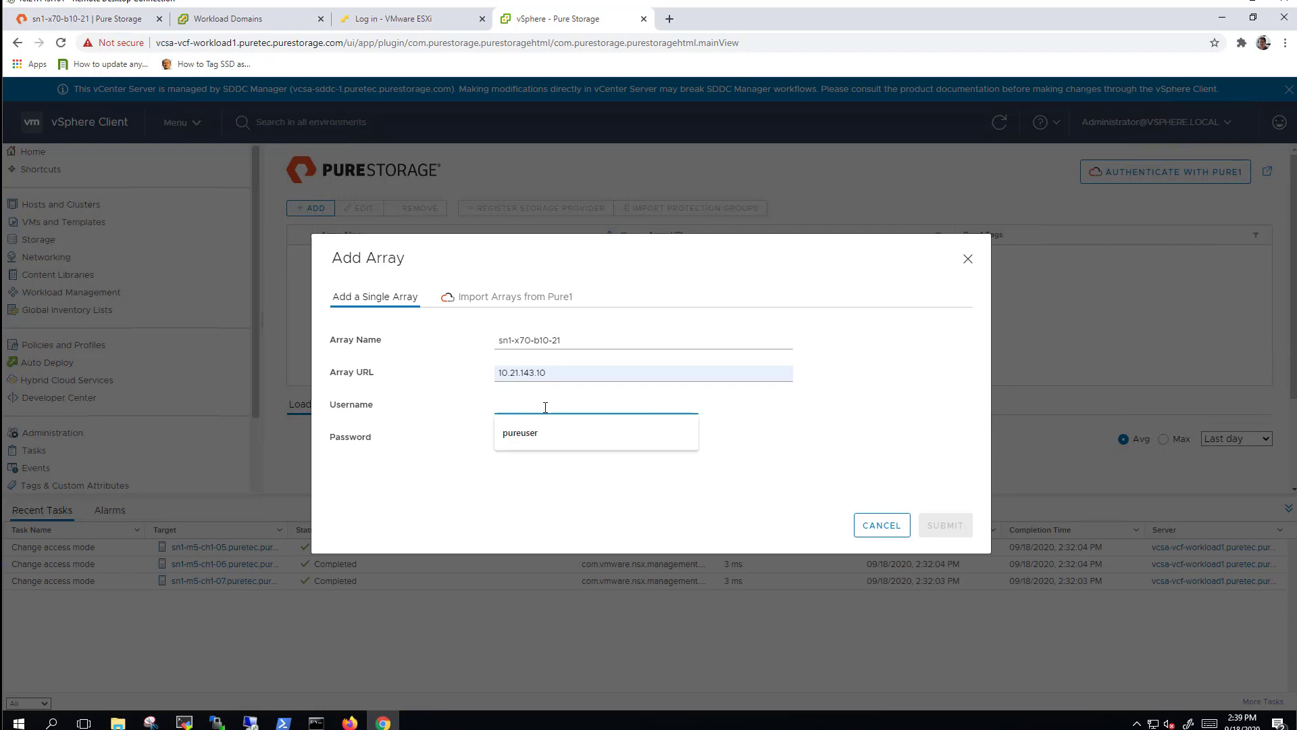
pyautogui.press('Down')
pyautogui.press('Return')
pyautogui.click(944, 525)
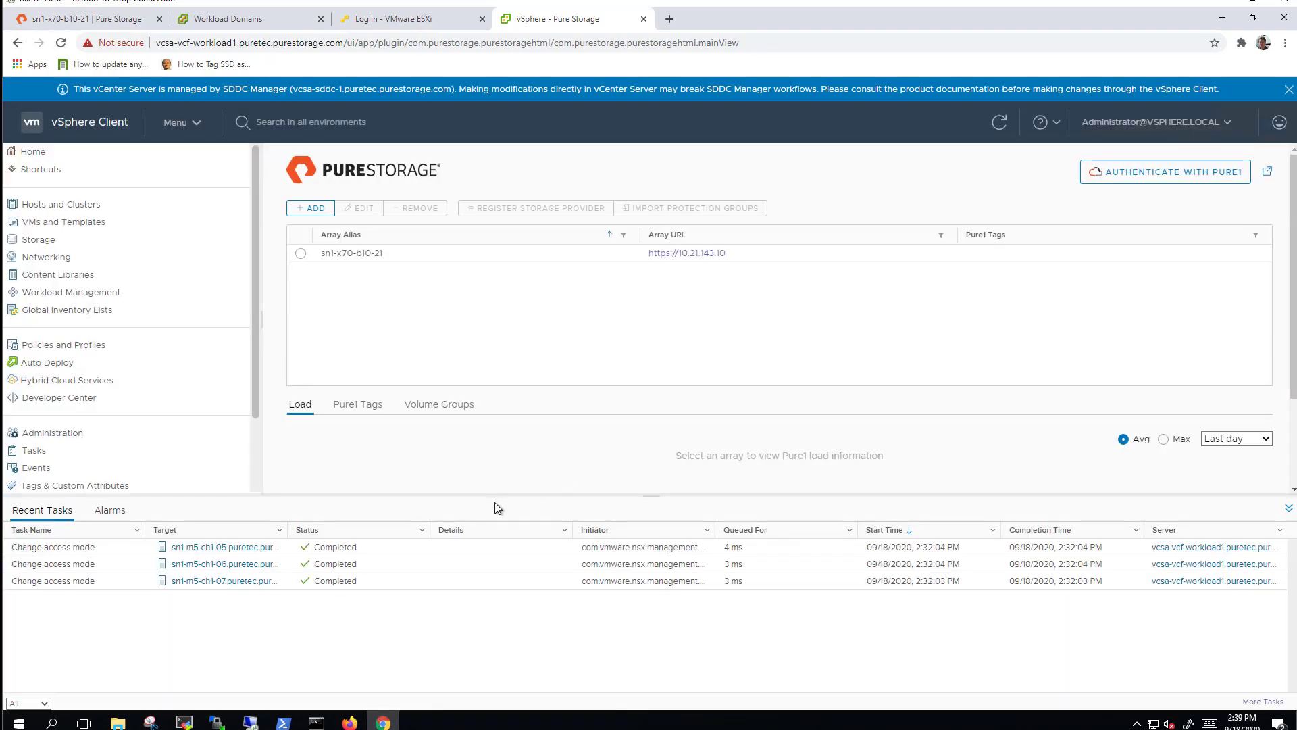
# Register array sn1-x70-b10-21 as storage provider for vcsa-vcf-workload1 with the purevvols account and its password.
pyautogui.click(300, 253)
pyautogui.click(537, 208)
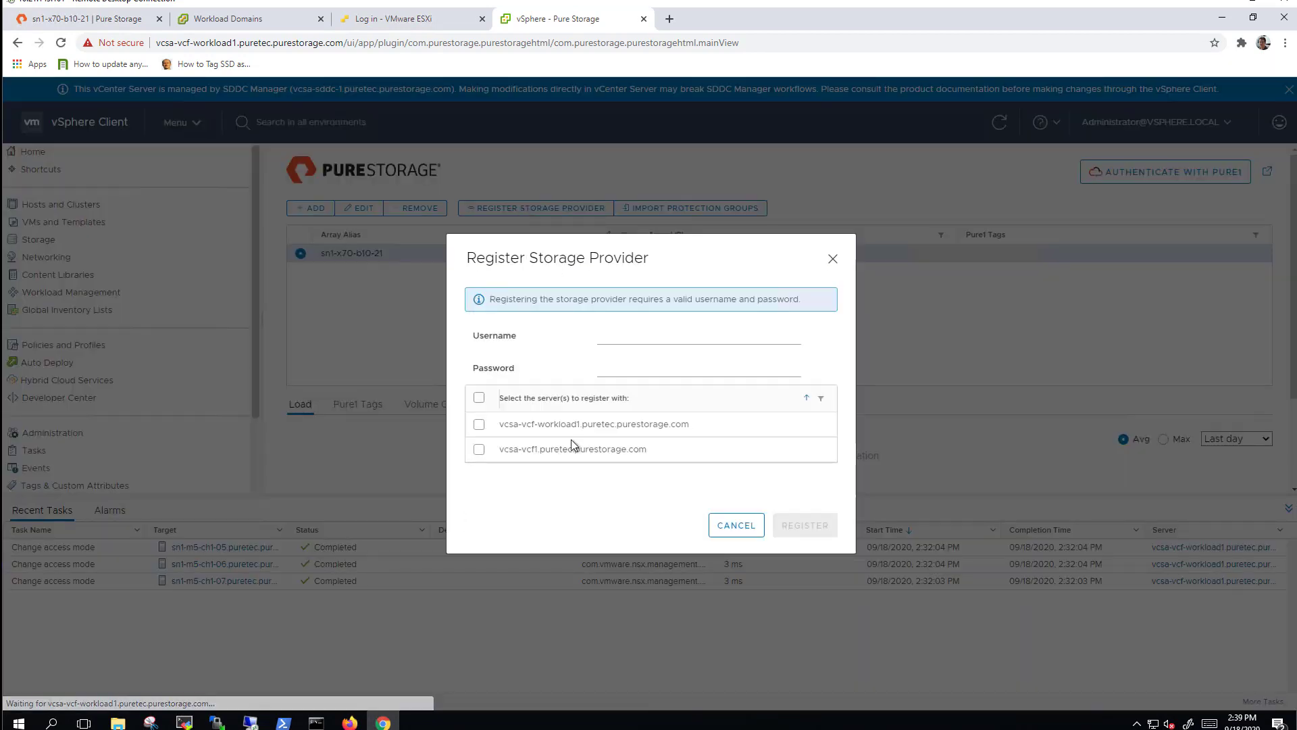
pyautogui.click(479, 423)
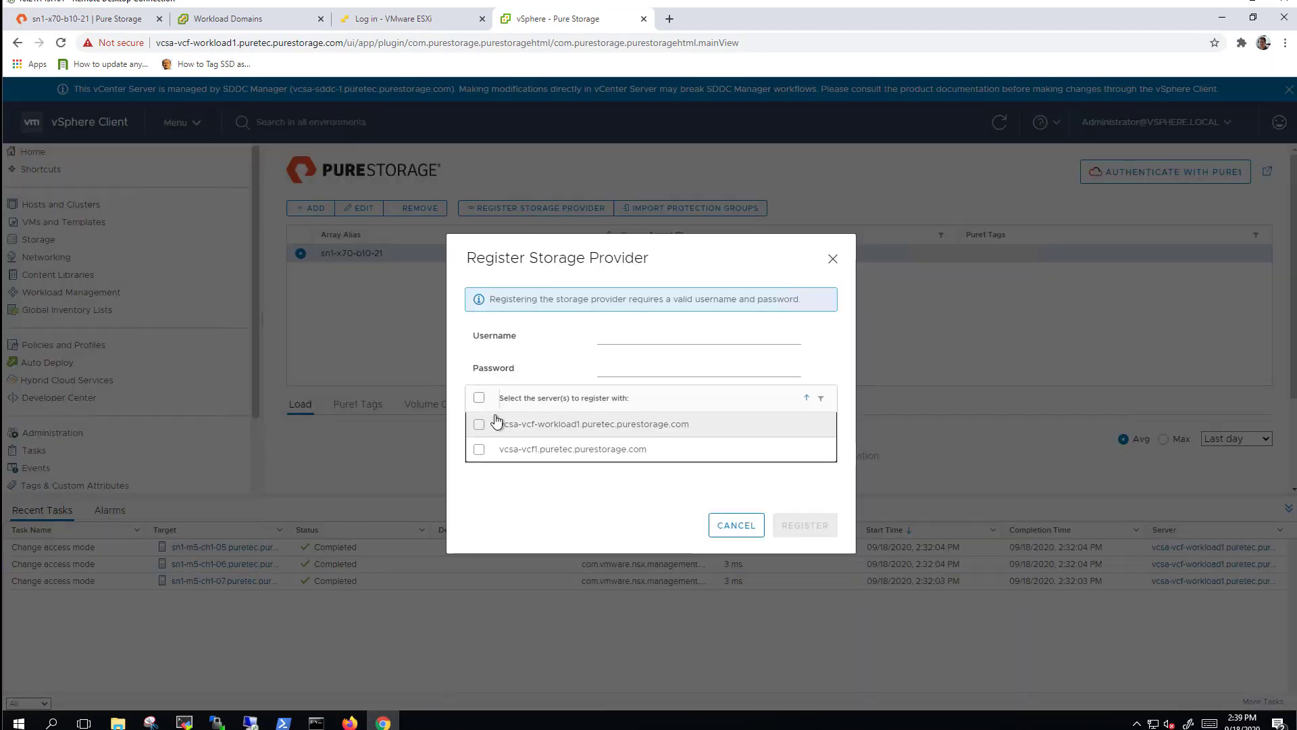
pyautogui.click(629, 338)
pyautogui.write('purevvols')
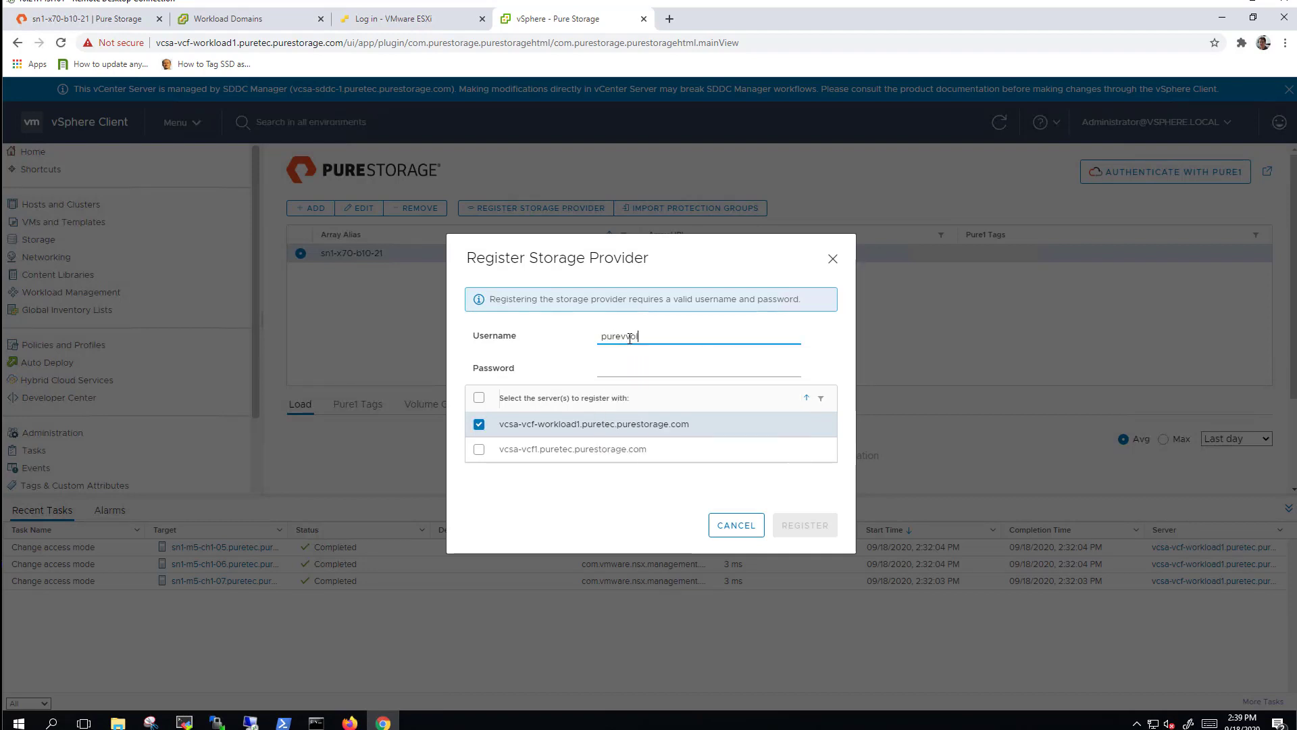
pyautogui.press('Tab')
pyautogui.write('p')
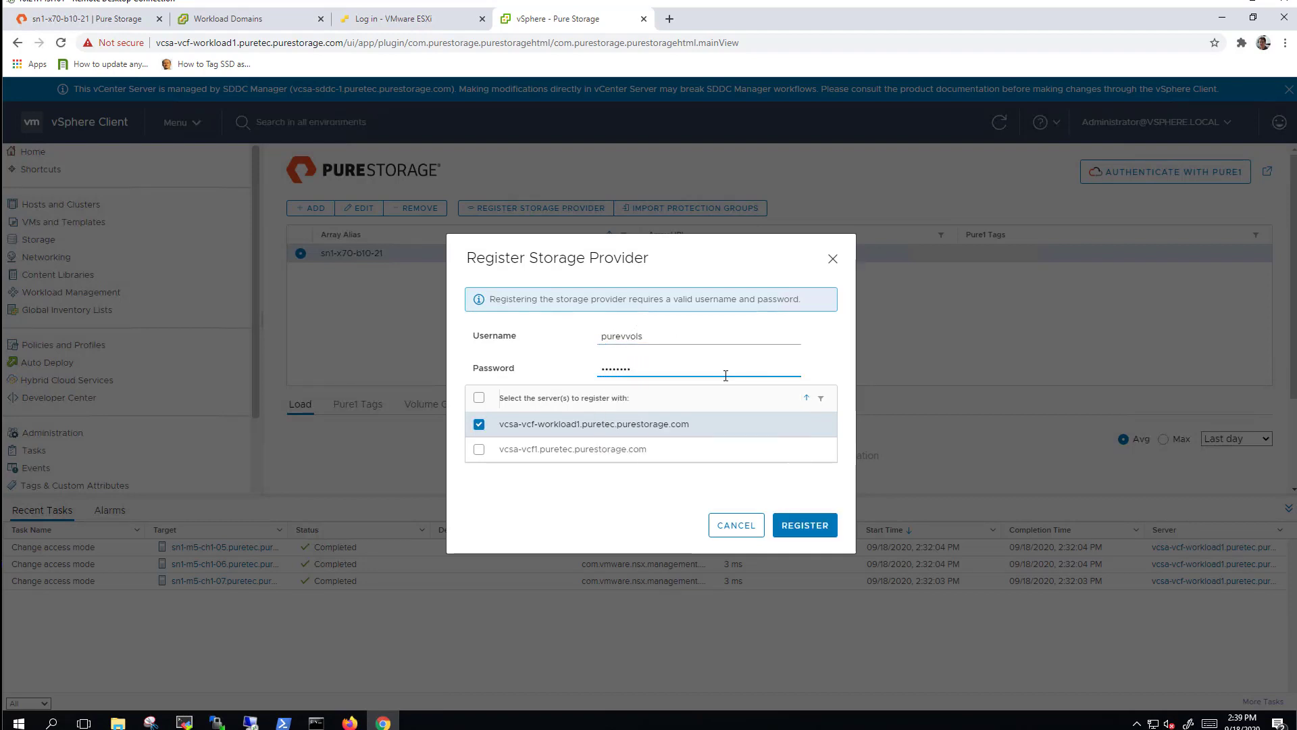
pyautogui.click(805, 525)
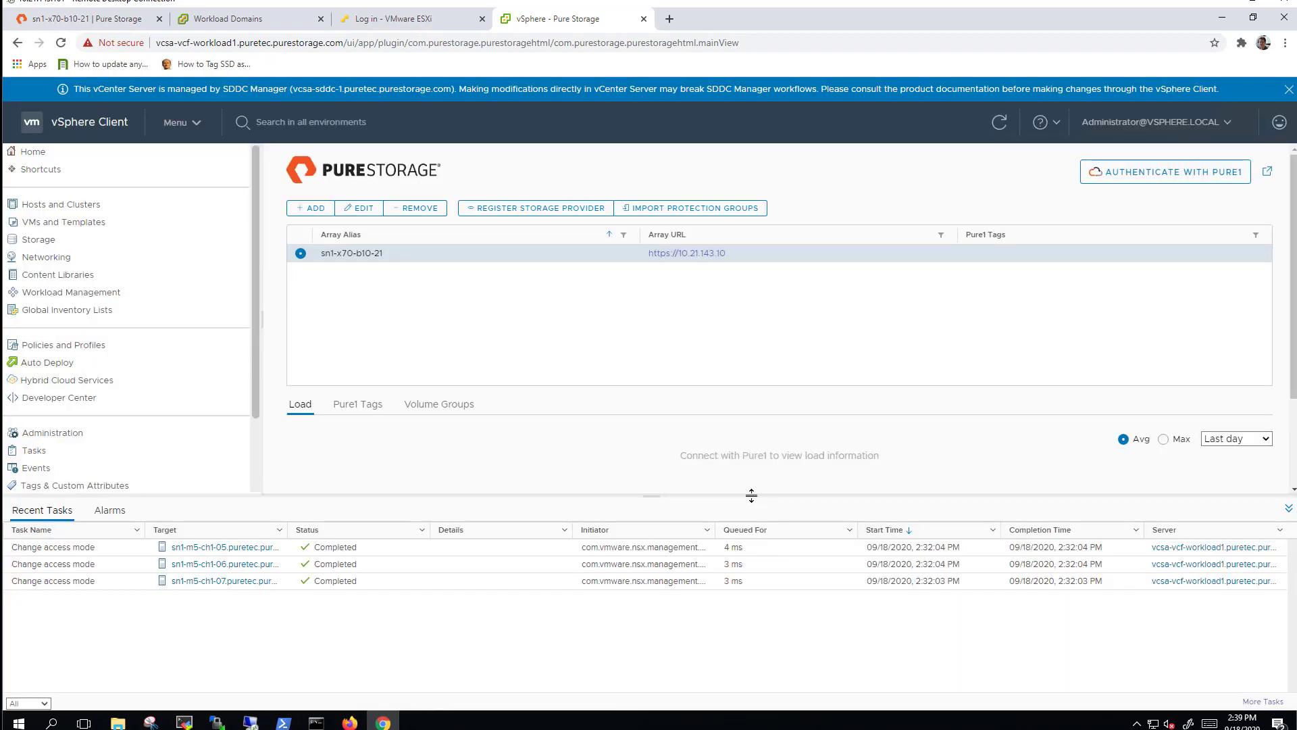
# Synchronize vCenter's storage providers and widen the URL column to show ct0 active and ct1 standby.
pyautogui.click(91, 206)
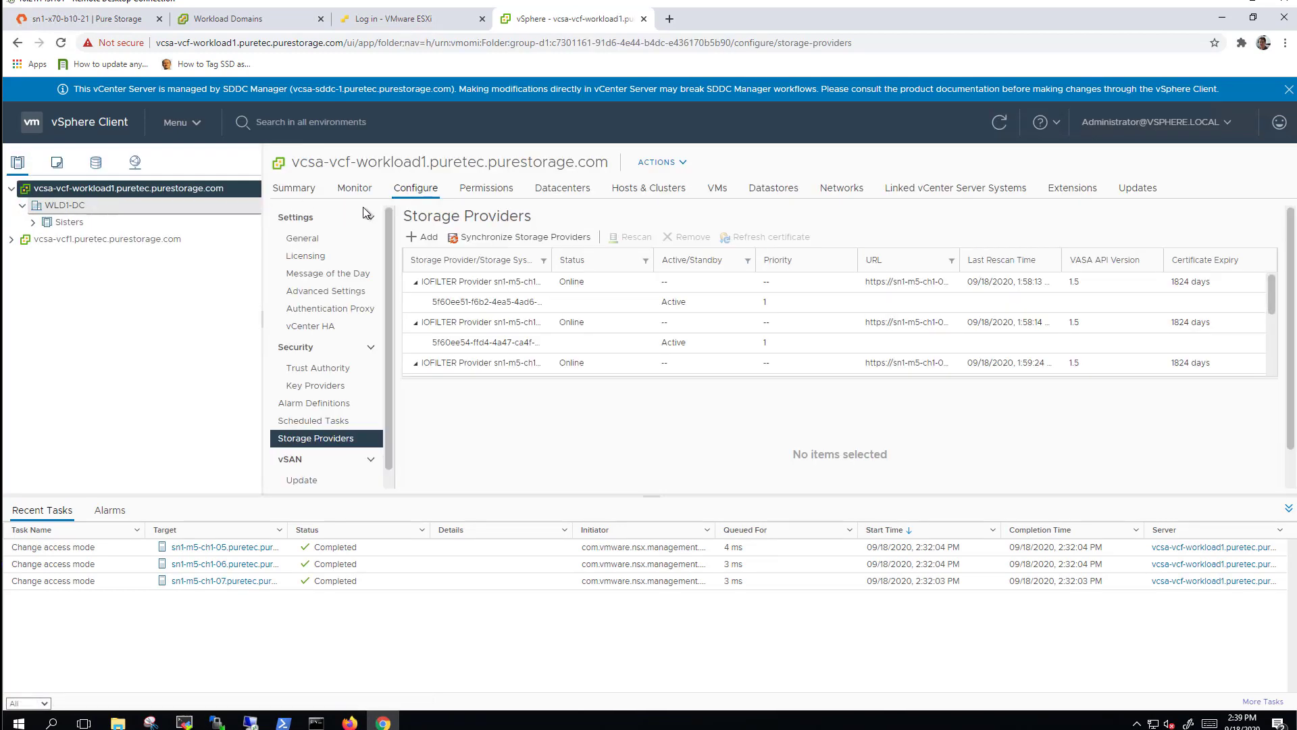
pyautogui.click(548, 241)
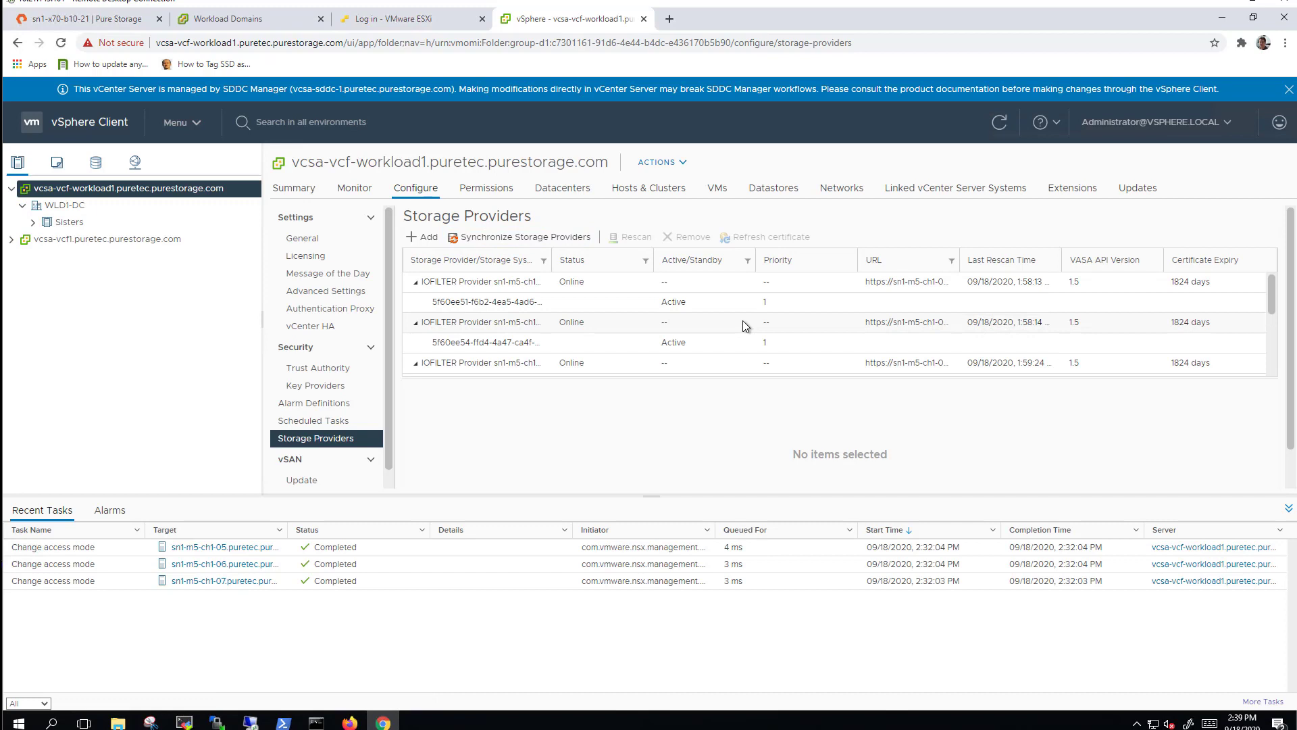
pyautogui.scroll(-1, 740, 322)
pyautogui.scroll(-1, 698, 339)
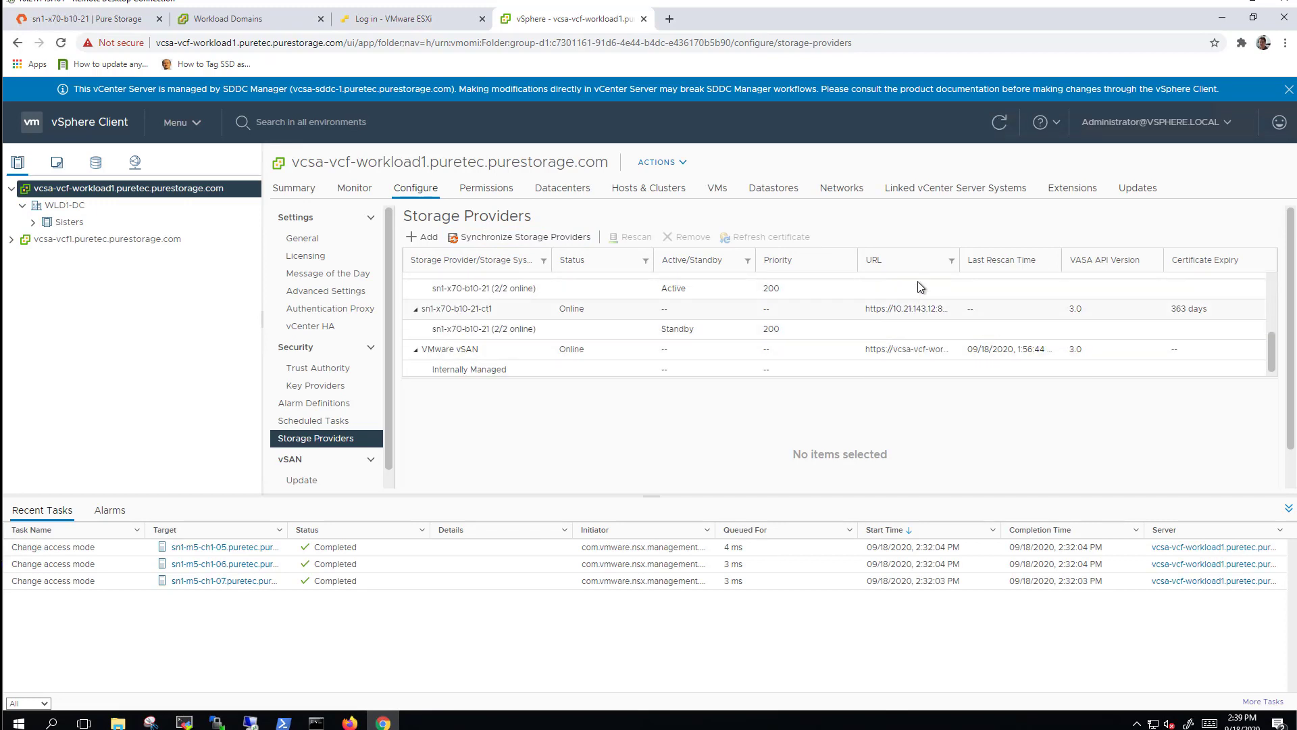
pyautogui.moveTo(962, 259); pyautogui.dragTo(1101, 260)
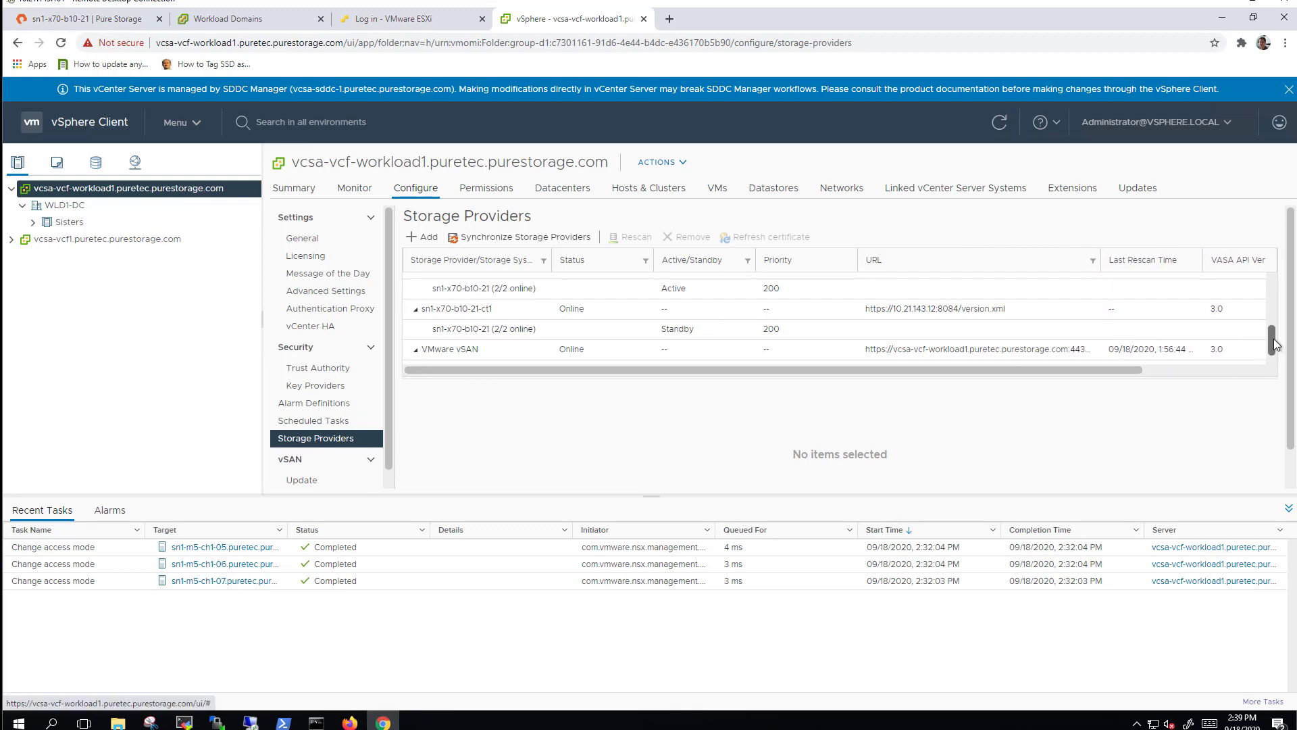
pyautogui.moveTo(1274, 343); pyautogui.dragTo(1274, 335)
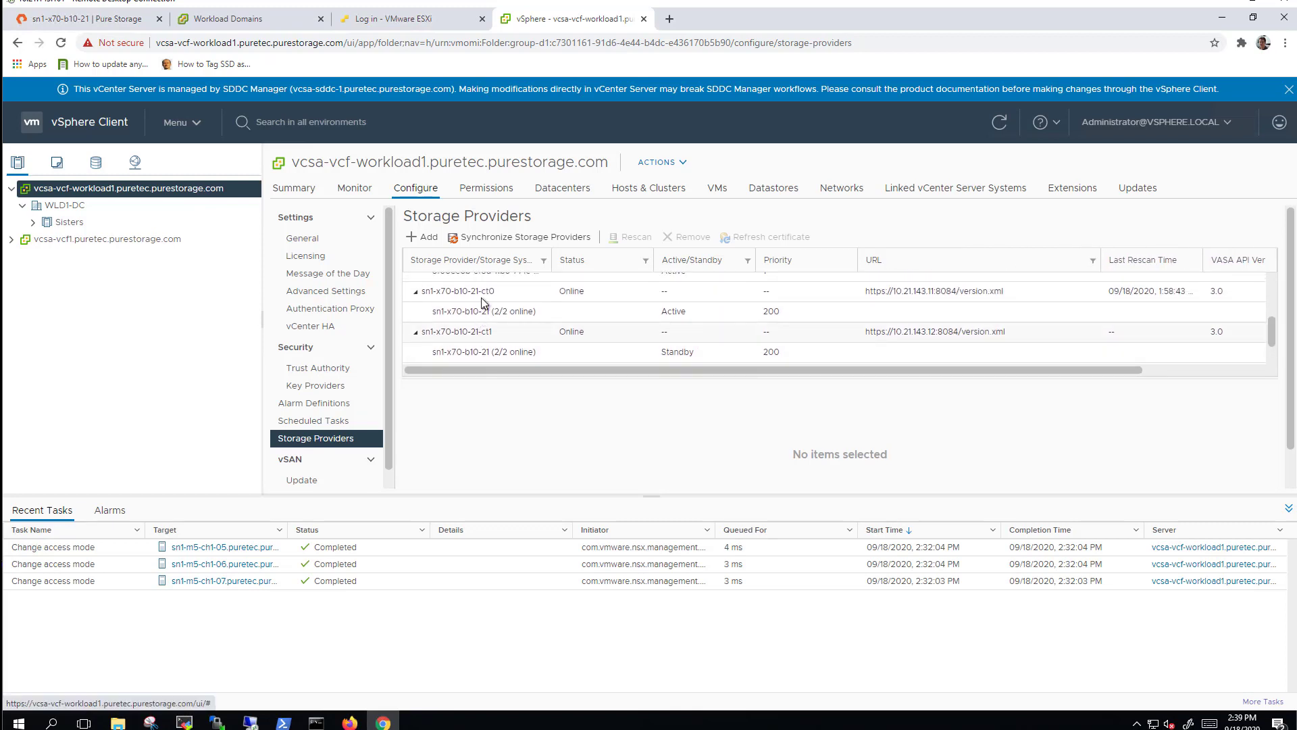